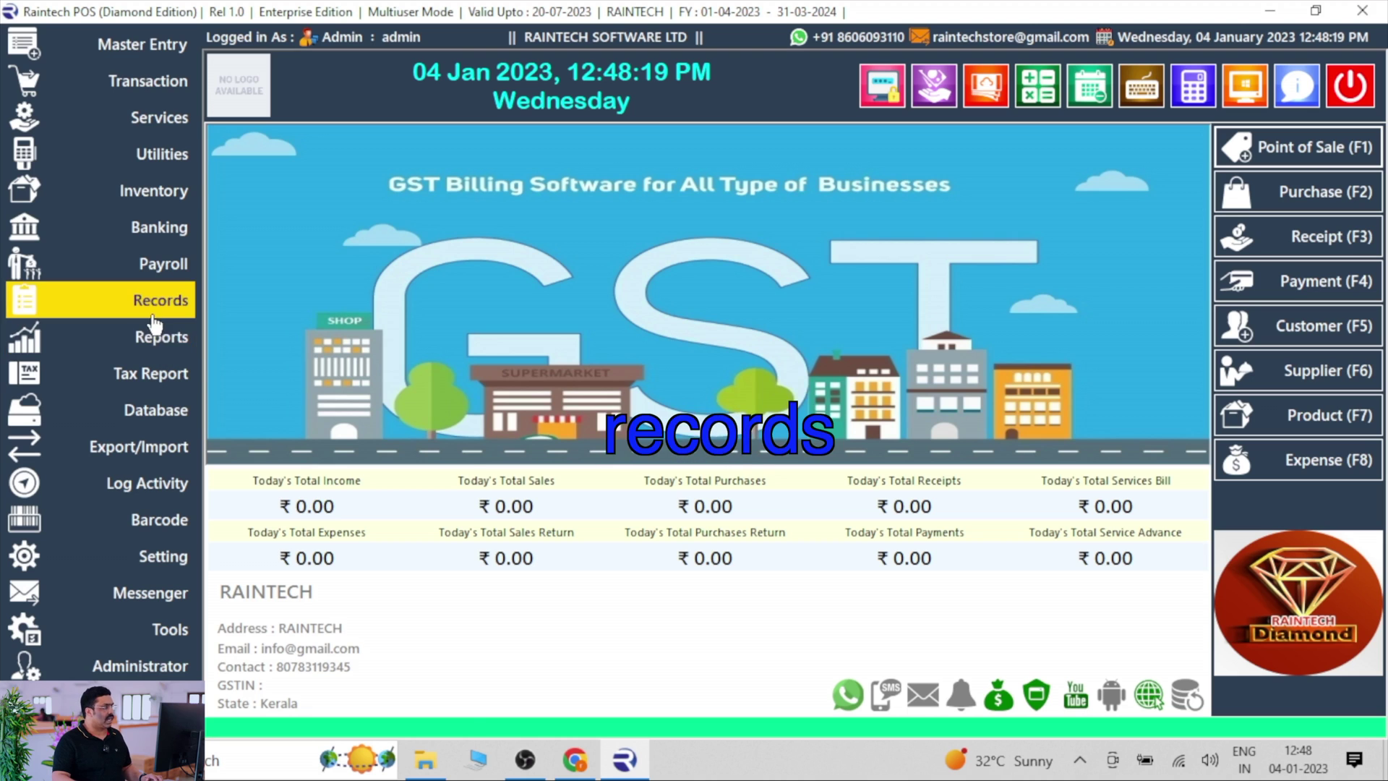
- Open the Stock In Hand record, list all stock to check the available quantities, and close it
{"action": "left_click", "coordinate": [159, 337]}
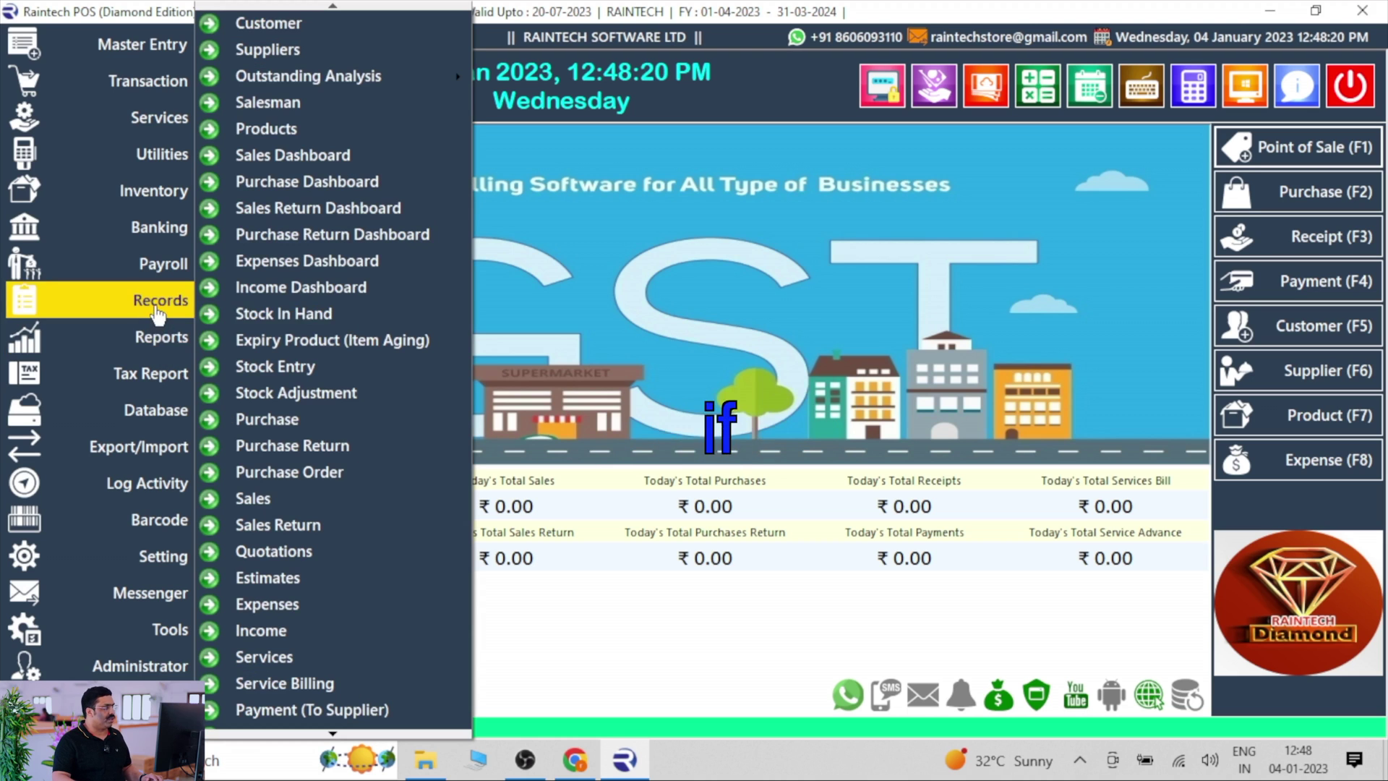
{"action": "left_click", "coordinate": [258, 314]}
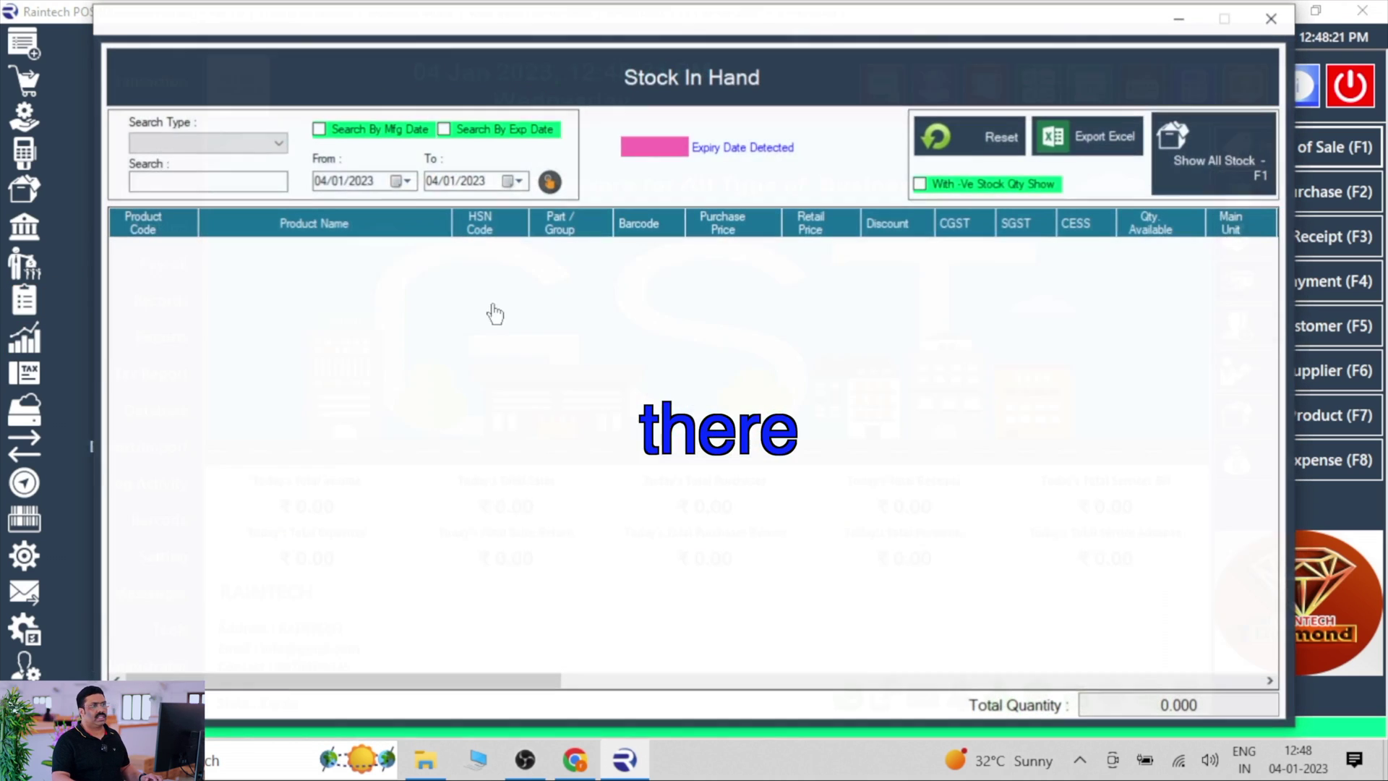
{"action": "left_click", "coordinate": [1228, 157]}
{"action": "left_click", "coordinate": [786, 461]}
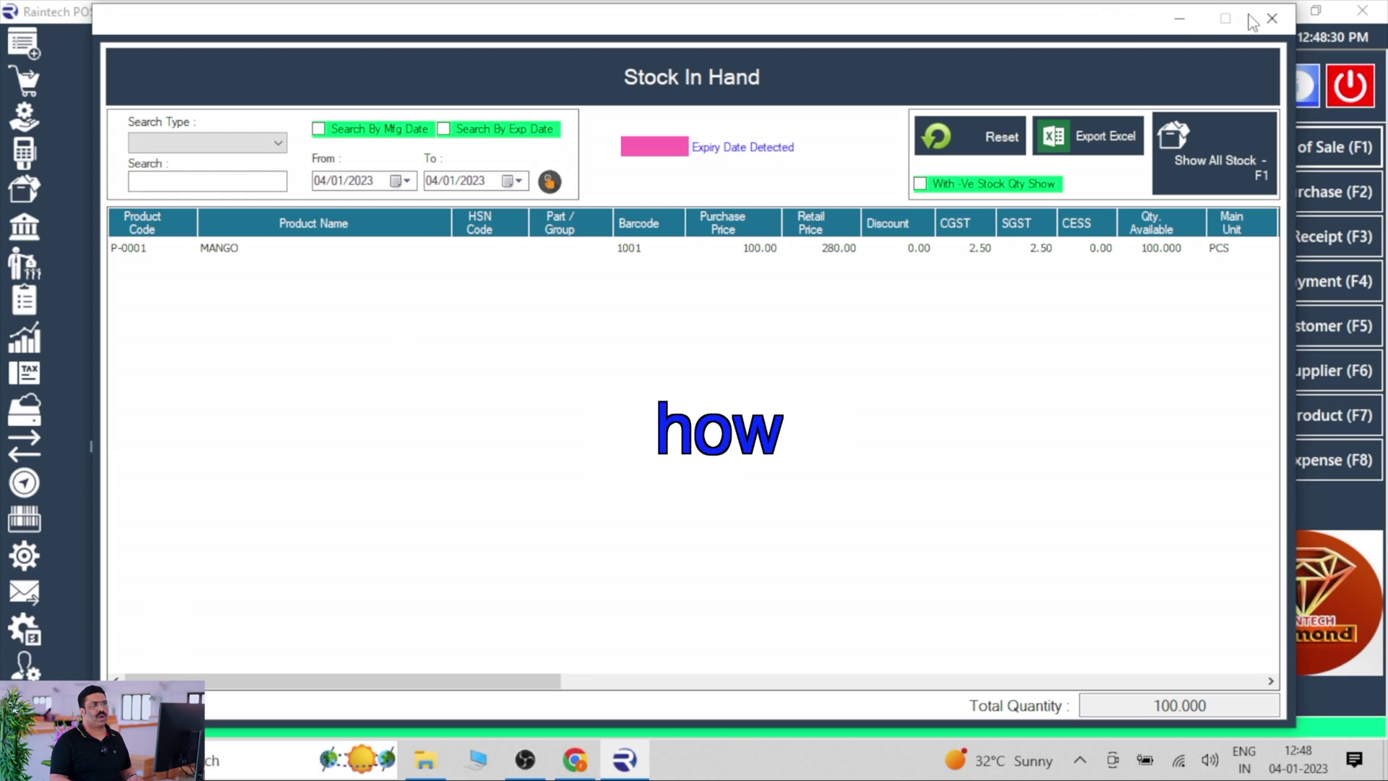
{"action": "left_click", "coordinate": [1270, 20]}
- Switch to the desktop, open the Product_Format123.xls workbook in Excel, and review its product IDs and names
{"action": "left_click", "coordinate": [1270, 13]}
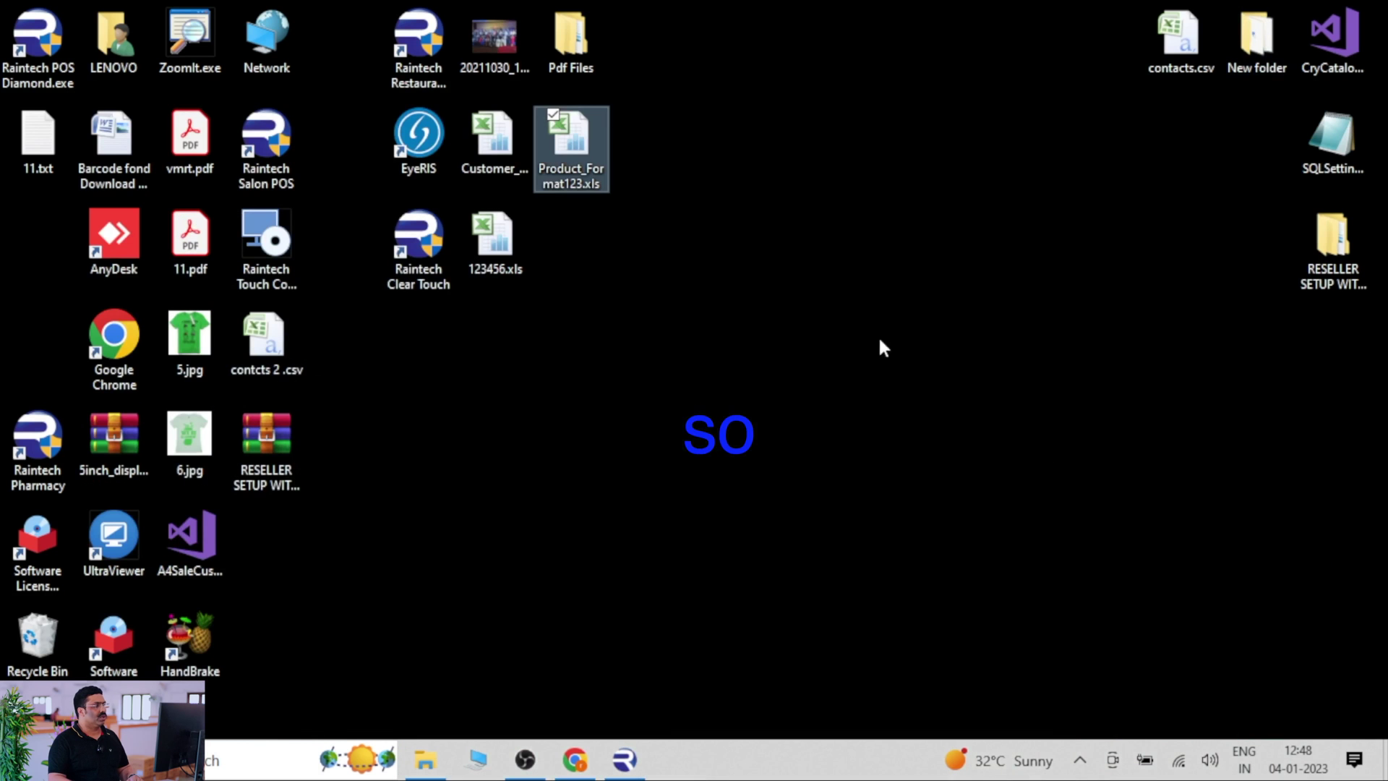
{"action": "double_click", "coordinate": [511, 254]}
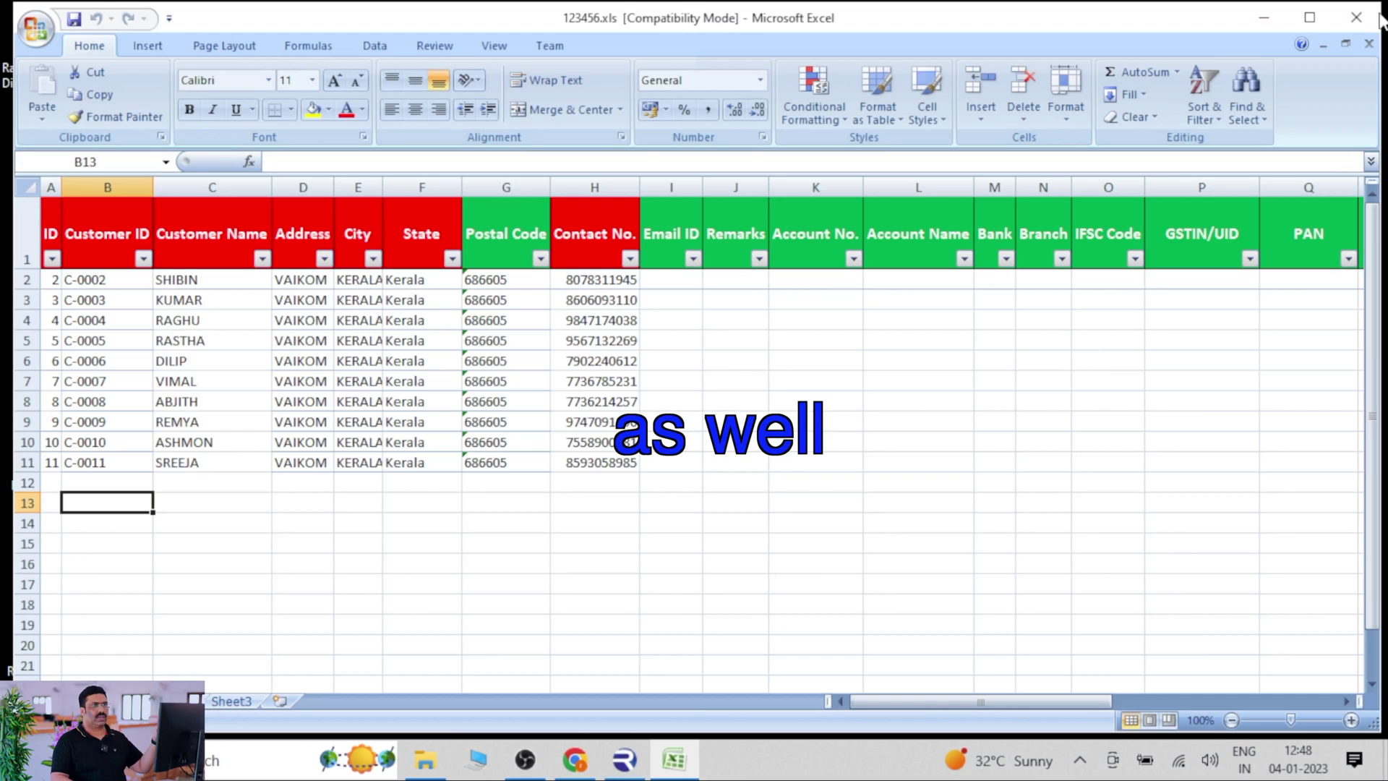
{"action": "left_click", "coordinate": [1356, 17]}
{"action": "double_click", "coordinate": [583, 151]}
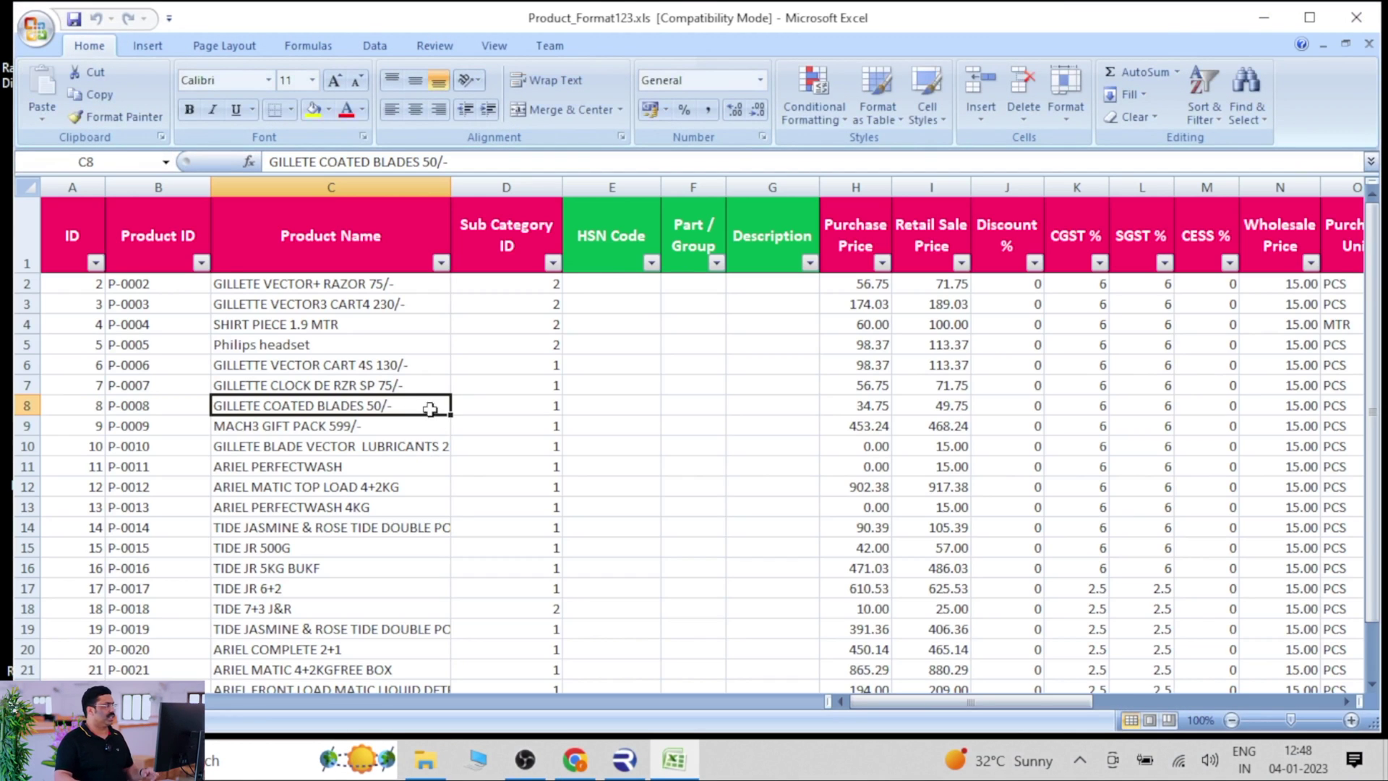
{"action": "scroll", "coordinate": [460, 381], "scroll_direction": "down", "scroll_amount": 4}
{"action": "scroll", "coordinate": [185, 330], "scroll_direction": "up", "scroll_amount": 4}
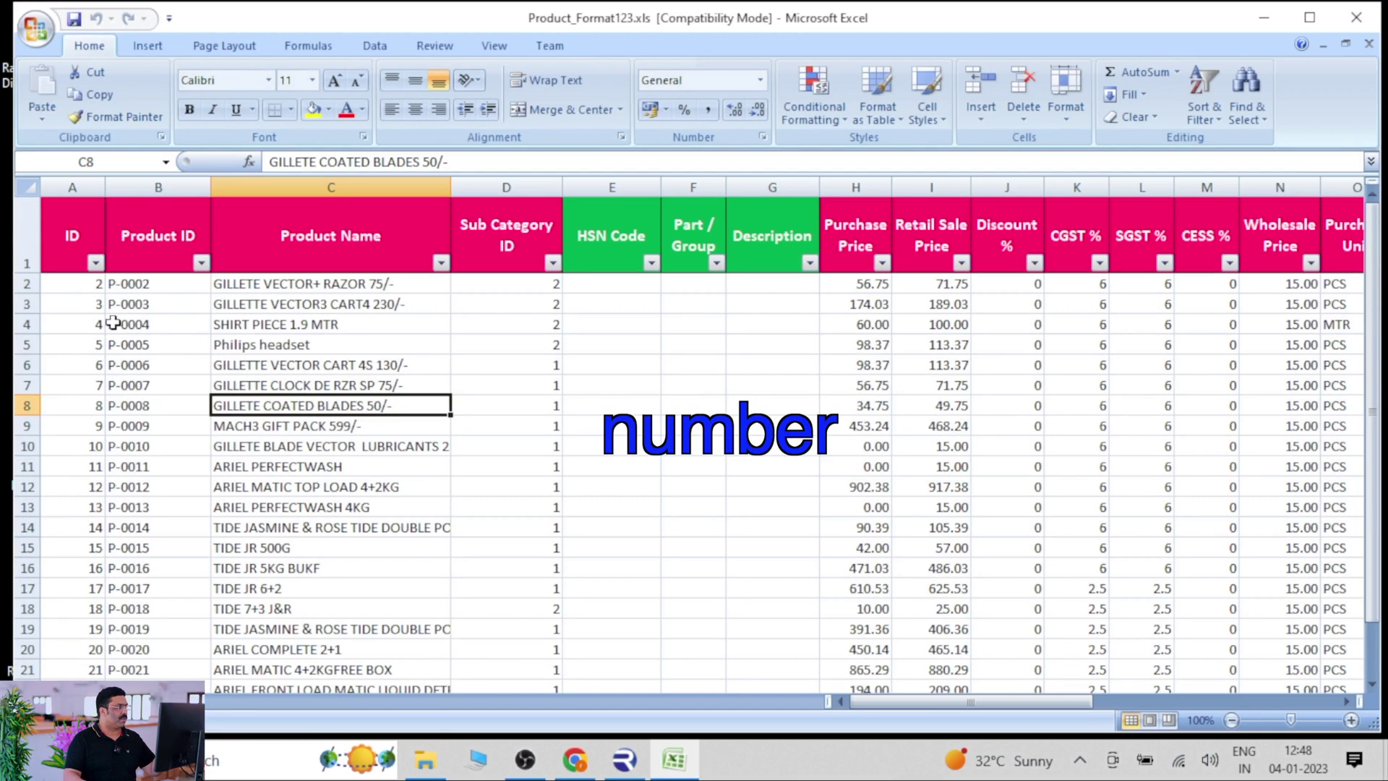
{"action": "left_click_drag", "start_coordinate": [178, 291], "coordinate": [184, 568]}
{"action": "left_click_drag", "start_coordinate": [295, 311], "coordinate": [433, 611]}
- Set the Sub Category ID to 1 for every product, filling the value down from D2
{"action": "left_click", "coordinate": [515, 283]}
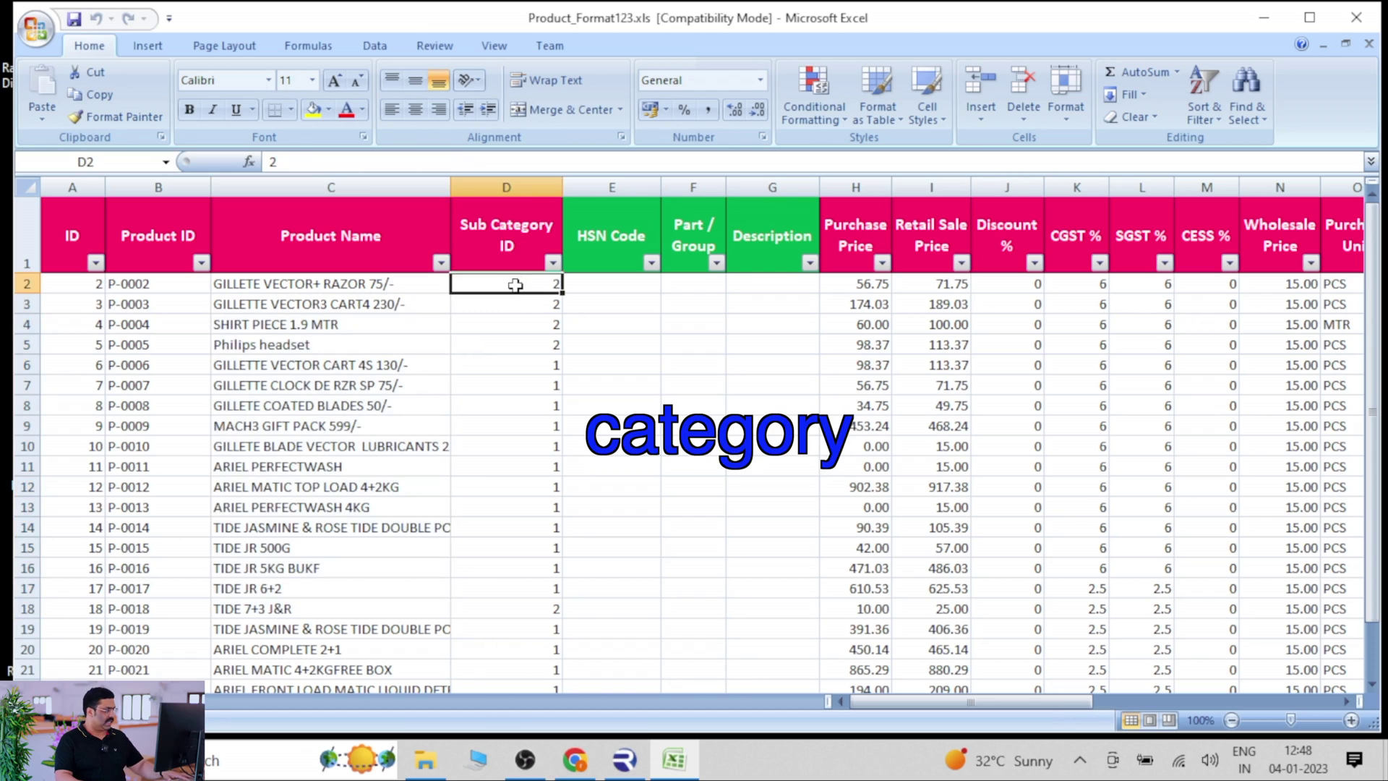
{"action": "type", "text": "1"}
{"action": "key", "text": "ctrl+Return"}
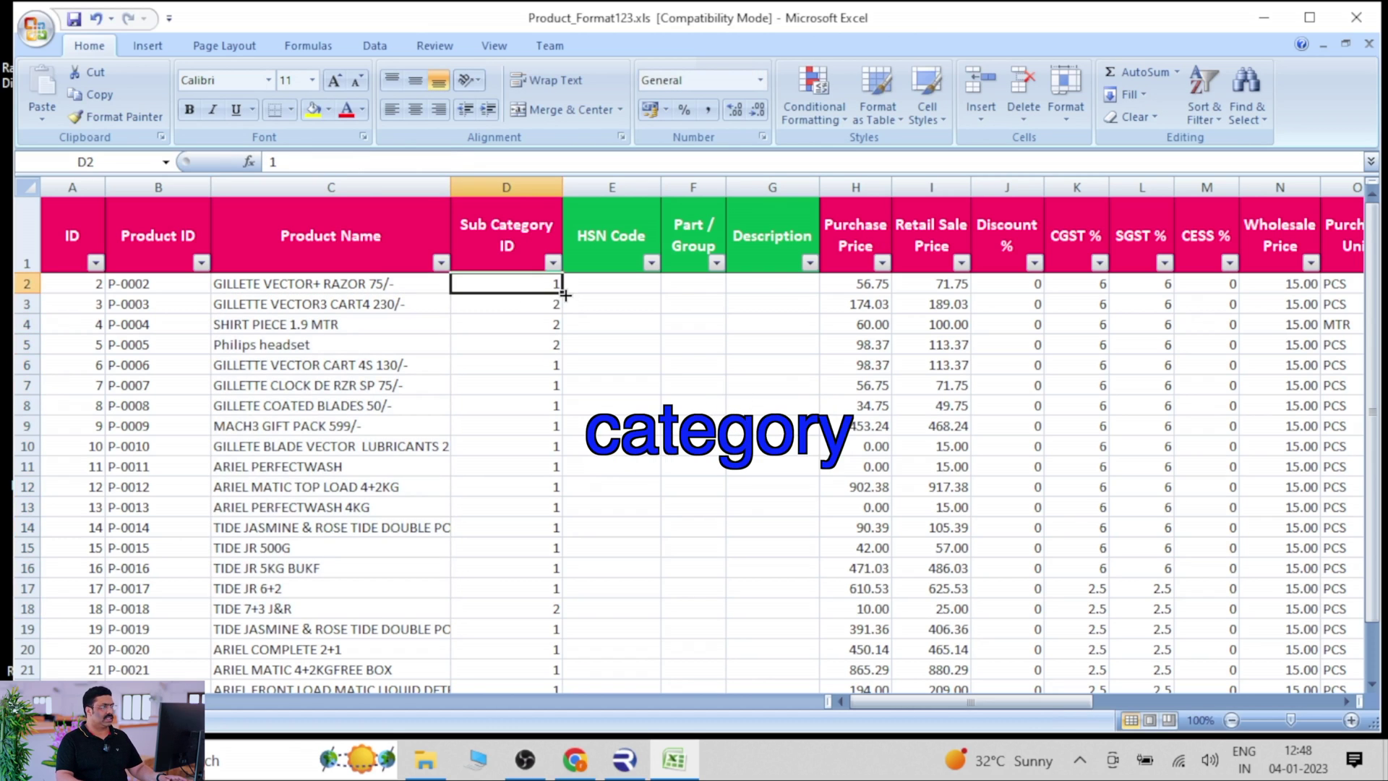
{"action": "double_click", "coordinate": [563, 293]}
{"action": "scroll", "coordinate": [831, 391], "scroll_direction": "down", "scroll_amount": 1}
{"action": "scroll", "coordinate": [831, 390], "scroll_direction": "up", "scroll_amount": 1}
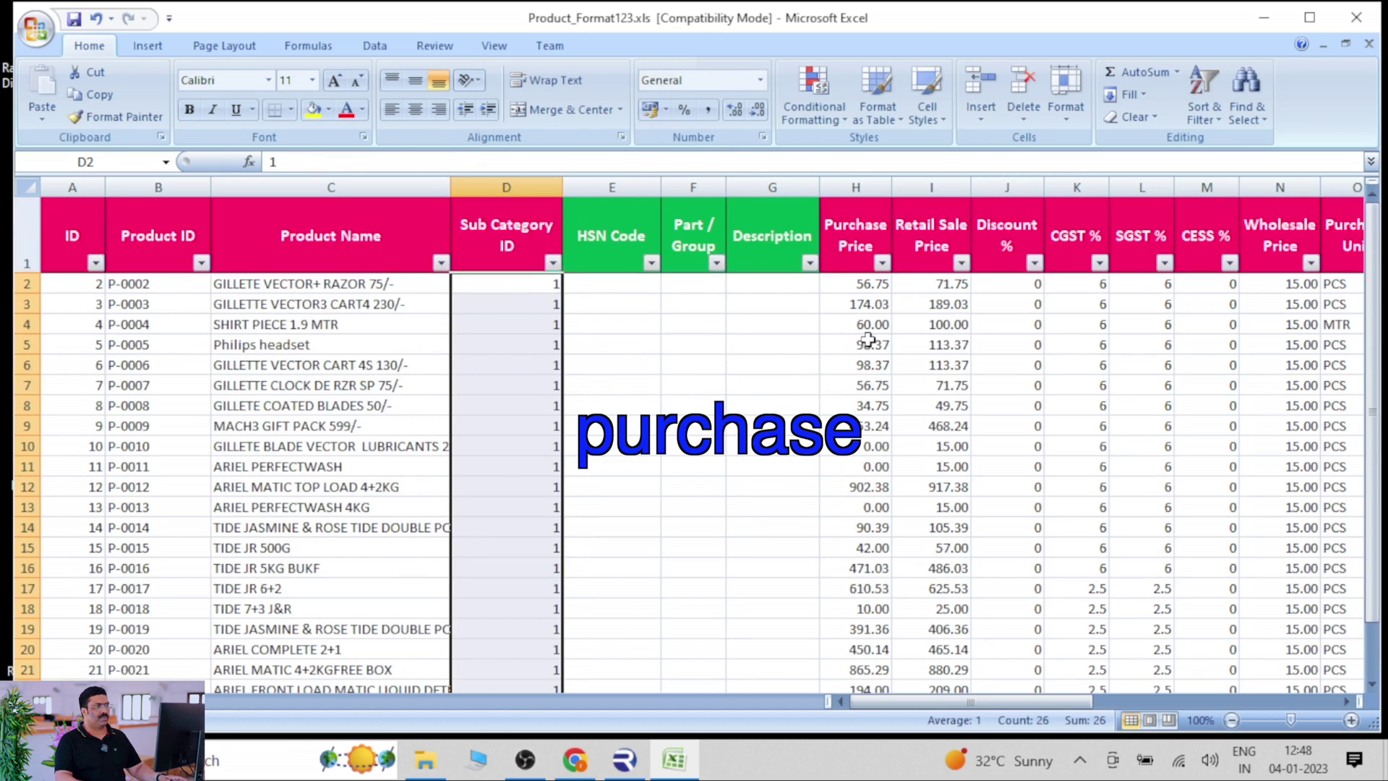
- Examine the purchase price, retail sale price, discount, CGST, SGST and wholesale price columns of the product sheet
{"action": "left_click_drag", "start_coordinate": [868, 302], "coordinate": [873, 372]}
{"action": "left_click_drag", "start_coordinate": [922, 302], "coordinate": [908, 474]}
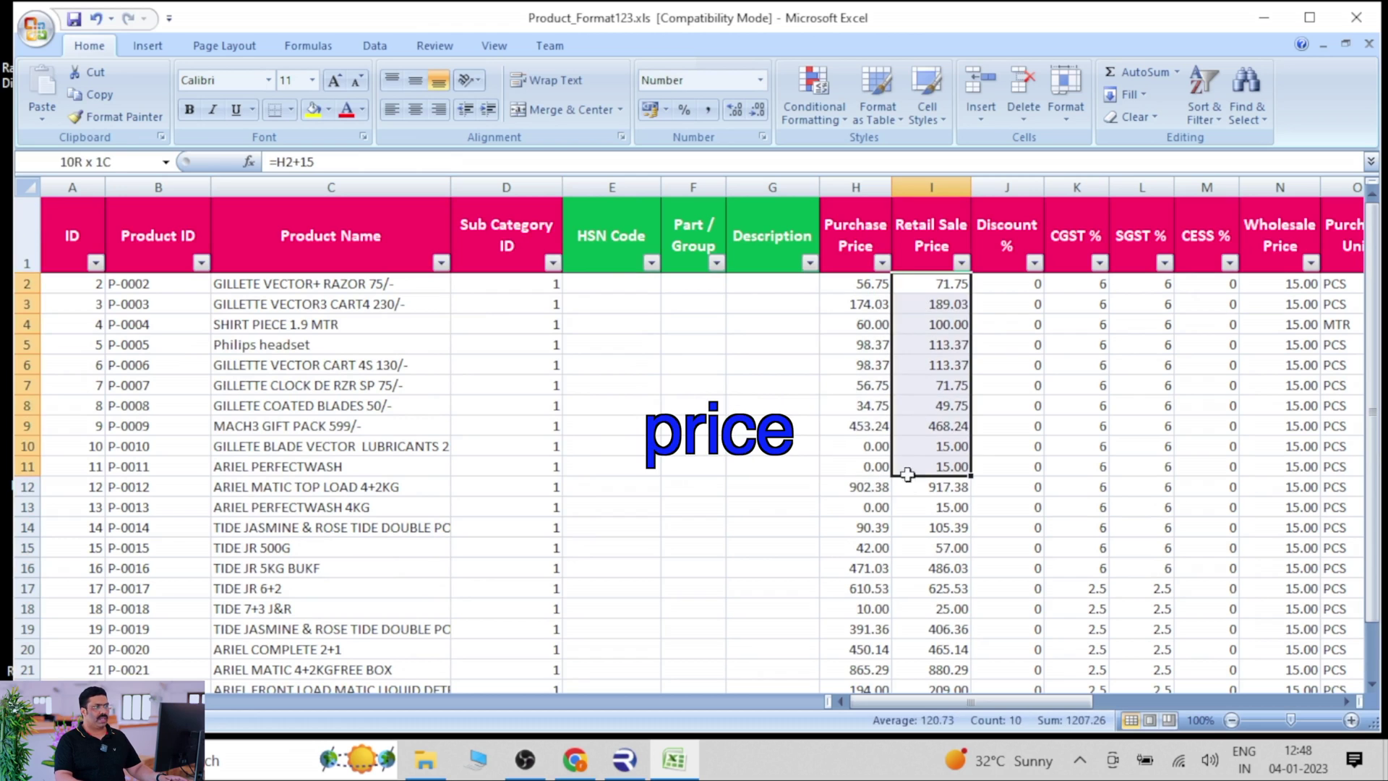
{"action": "left_click", "coordinate": [925, 267]}
{"action": "left_click_drag", "start_coordinate": [1046, 707], "coordinate": [1108, 707]}
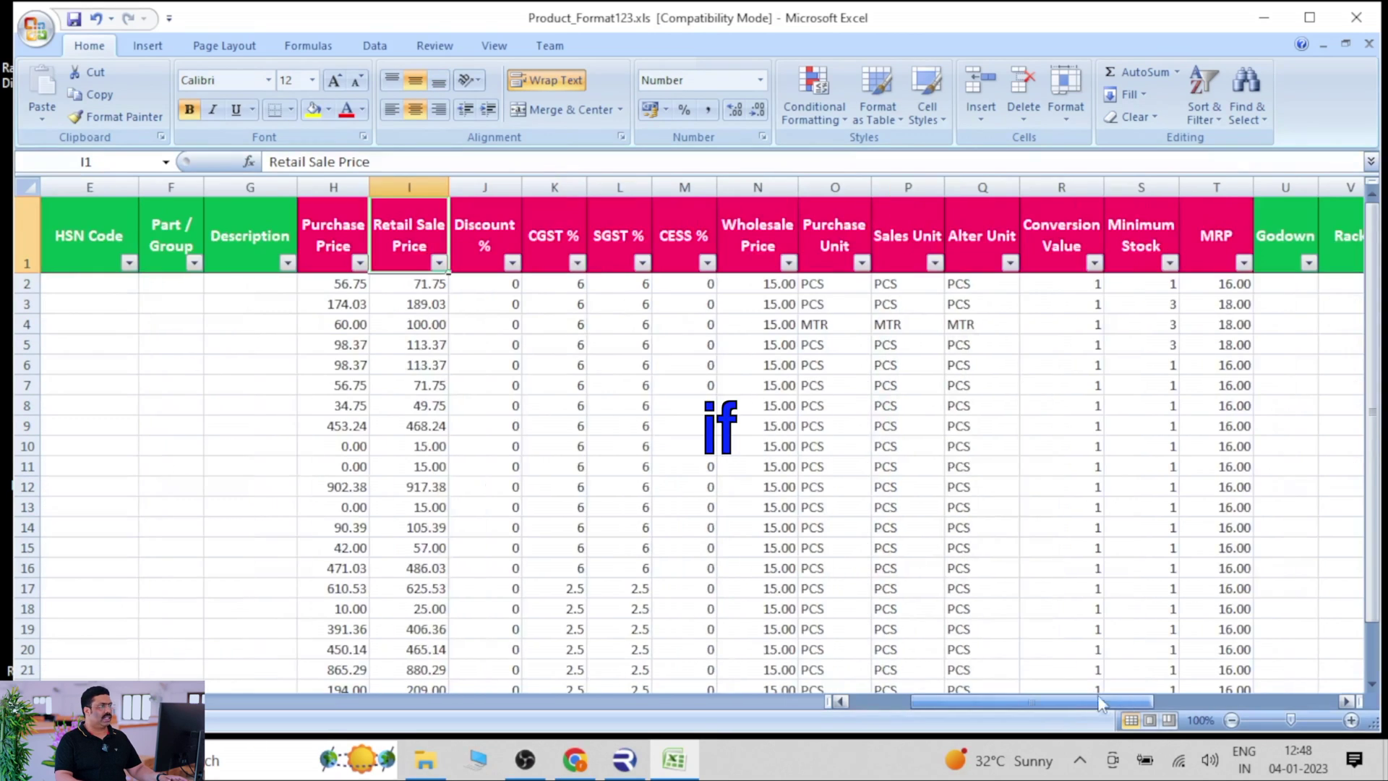
{"action": "left_click_drag", "start_coordinate": [520, 288], "coordinate": [573, 573]}
{"action": "scroll", "coordinate": [574, 574], "scroll_direction": "down", "scroll_amount": 3}
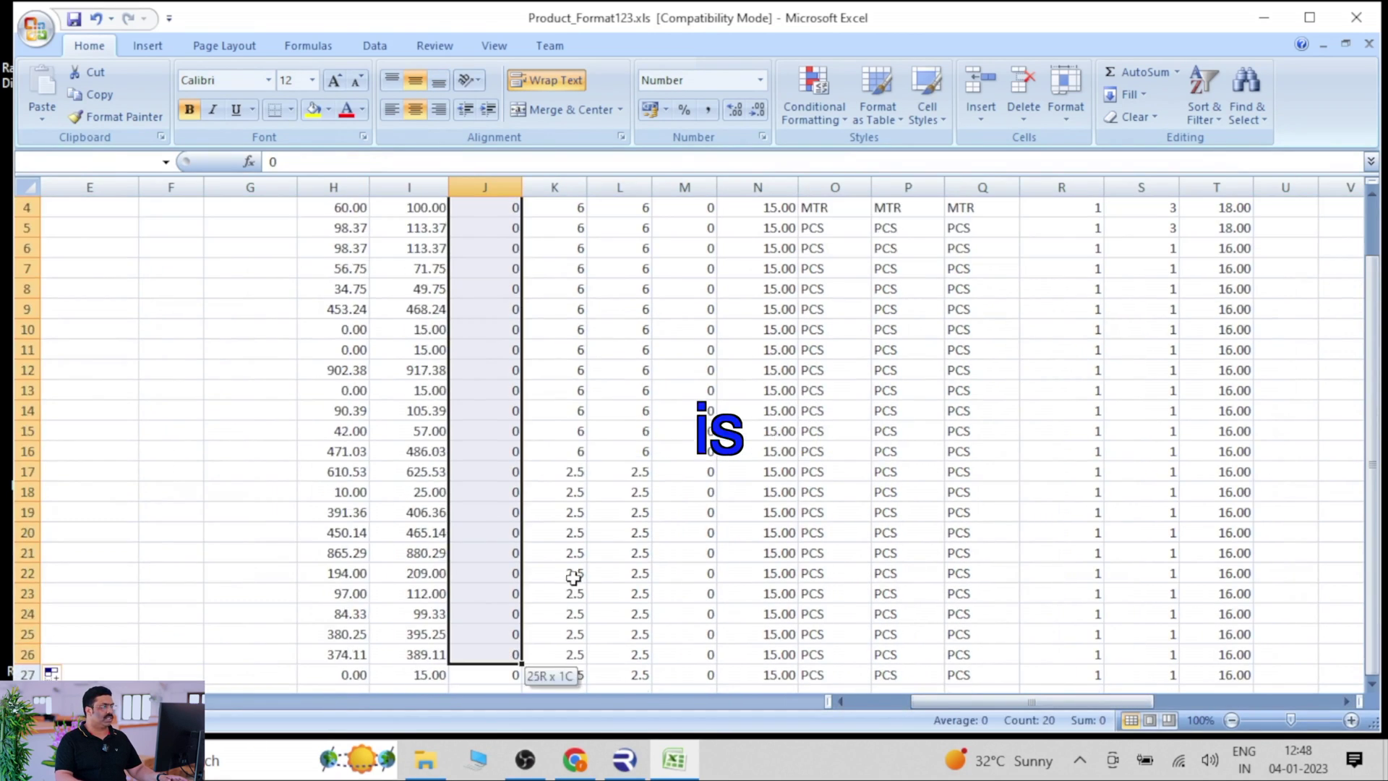
{"action": "scroll", "coordinate": [576, 576], "scroll_direction": "up", "scroll_amount": 3}
{"action": "left_click_drag", "start_coordinate": [561, 281], "coordinate": [651, 669]}
{"action": "scroll", "coordinate": [659, 608], "scroll_direction": "down", "scroll_amount": 3}
{"action": "scroll", "coordinate": [659, 607], "scroll_direction": "down", "scroll_amount": 1}
{"action": "scroll", "coordinate": [657, 604], "scroll_direction": "up", "scroll_amount": 4}
{"action": "left_click_drag", "start_coordinate": [753, 287], "coordinate": [785, 645]}
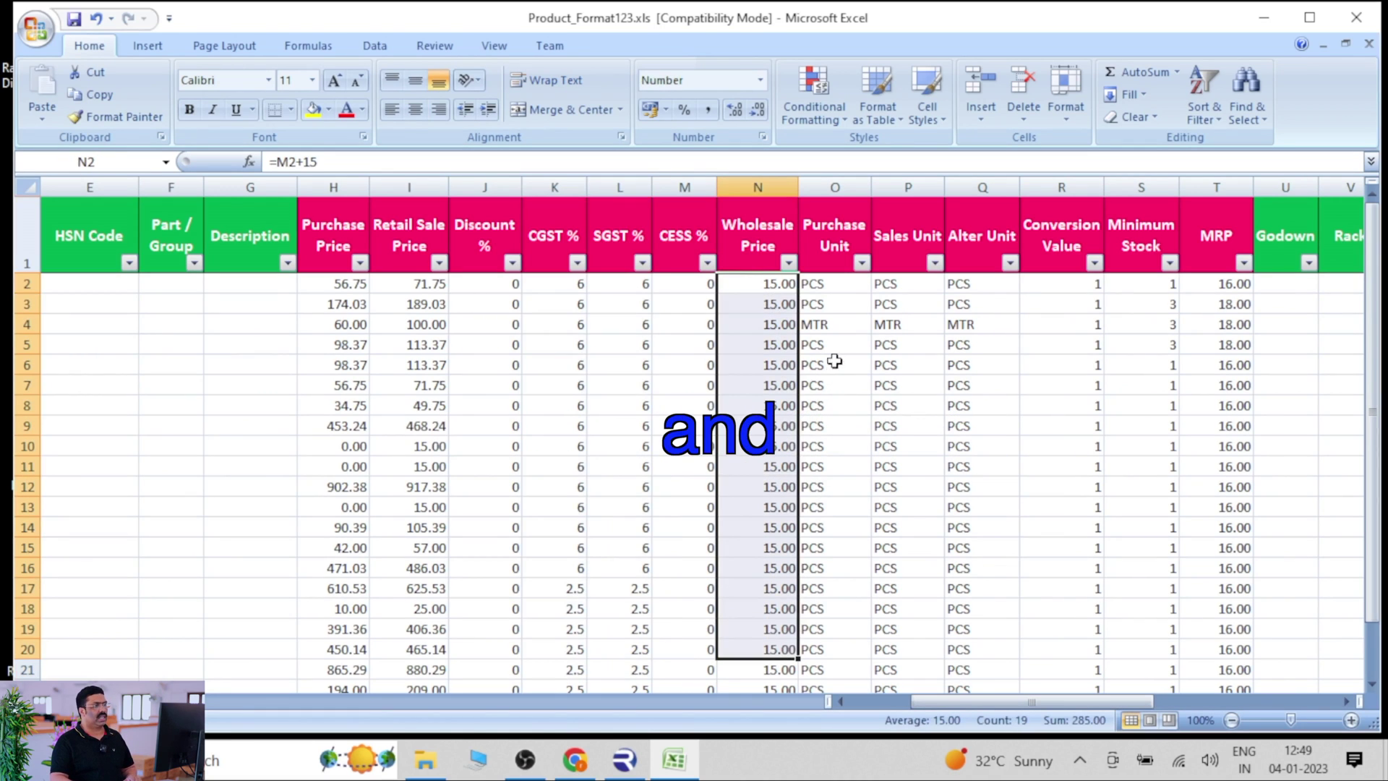
- Examine the purchase and sales units, conversion value, minimum stock, MRP, opening quantity and godown columns
{"action": "left_click_drag", "start_coordinate": [838, 287], "coordinate": [932, 508]}
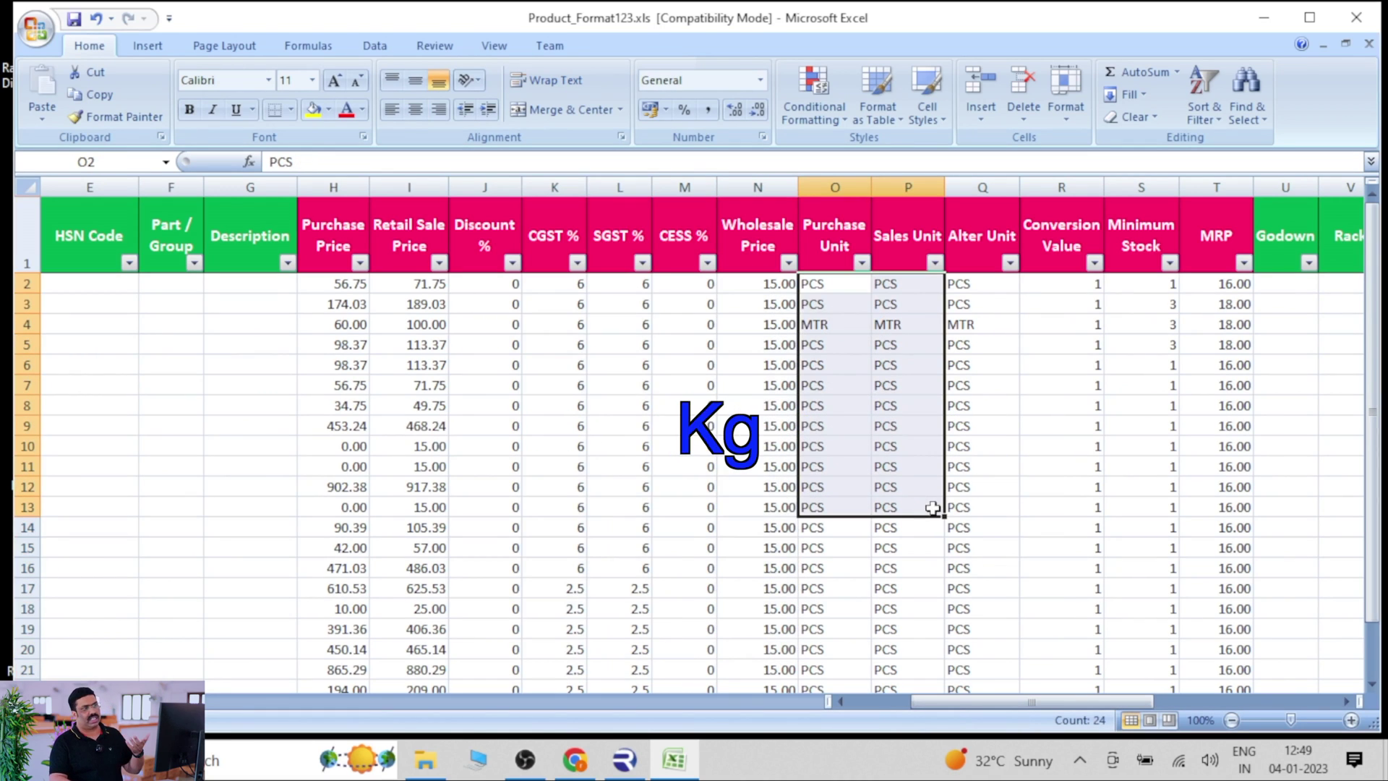
{"action": "left_click_drag", "start_coordinate": [1093, 286], "coordinate": [1088, 547]}
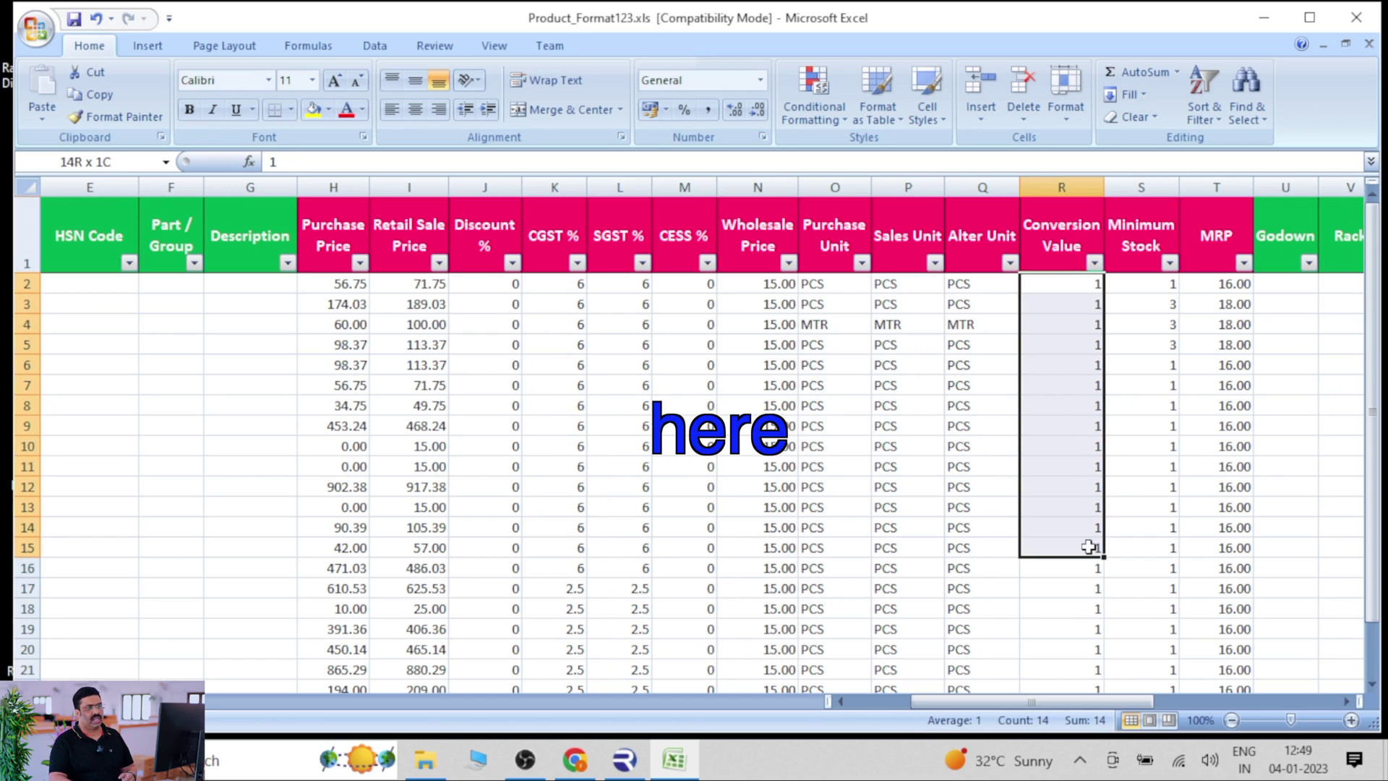
{"action": "left_click_drag", "start_coordinate": [1073, 701], "coordinate": [1126, 696]}
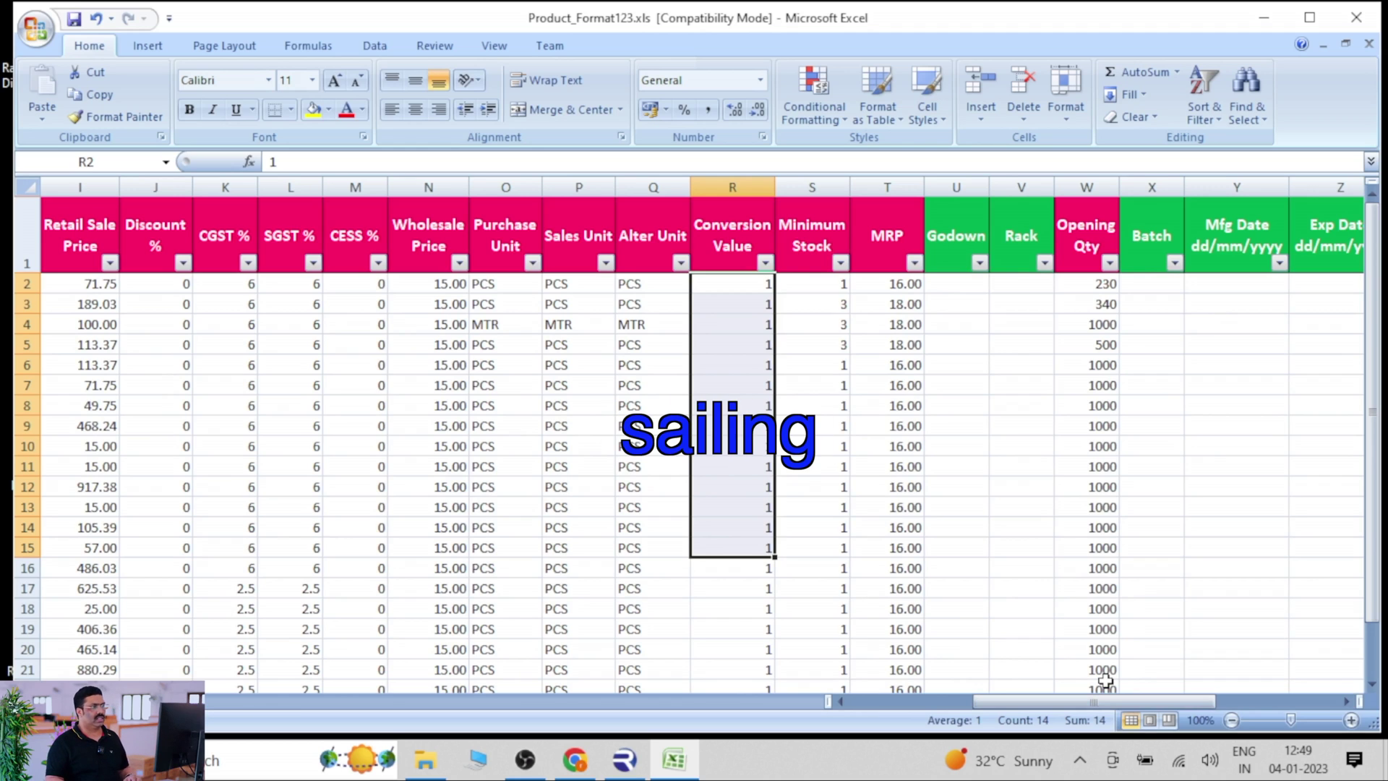
{"action": "left_click_drag", "start_coordinate": [833, 279], "coordinate": [795, 580]}
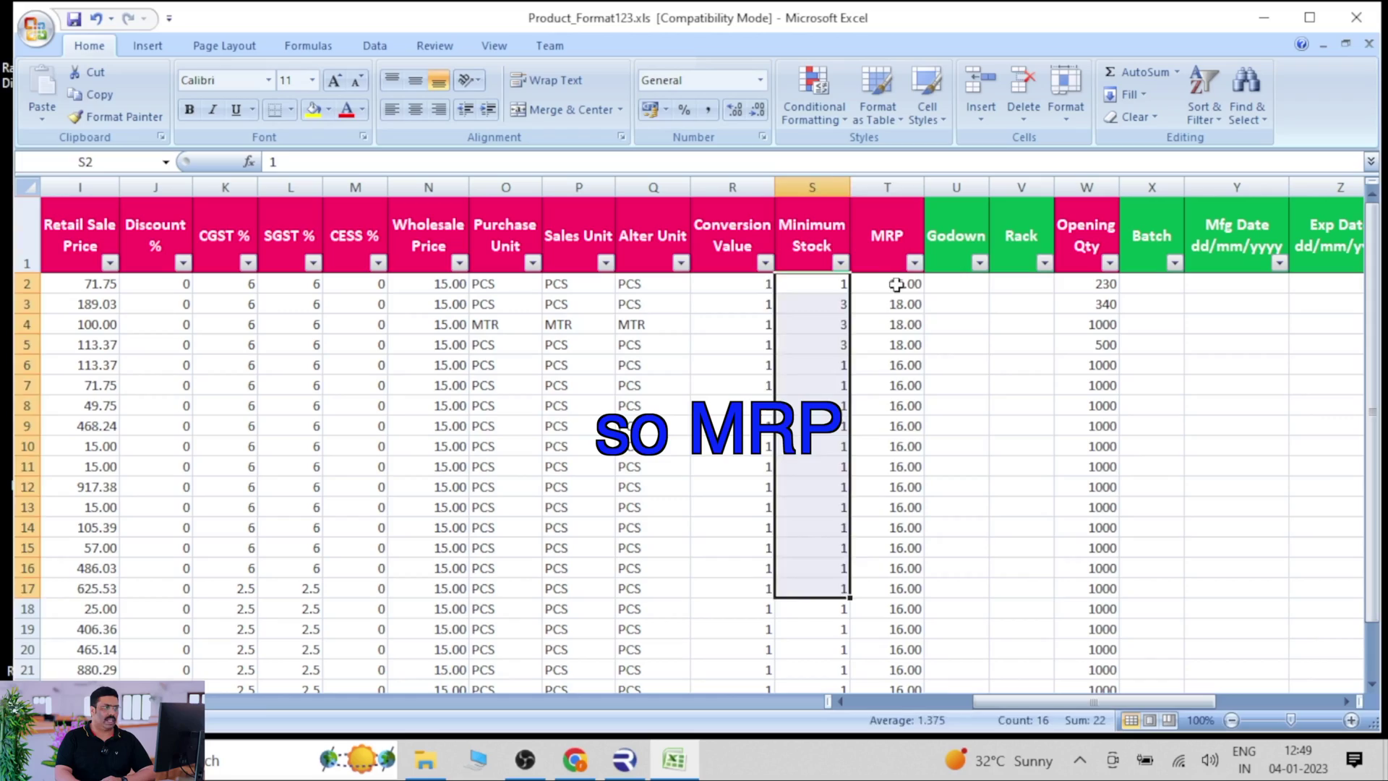
{"action": "left_click_drag", "start_coordinate": [896, 284], "coordinate": [895, 442]}
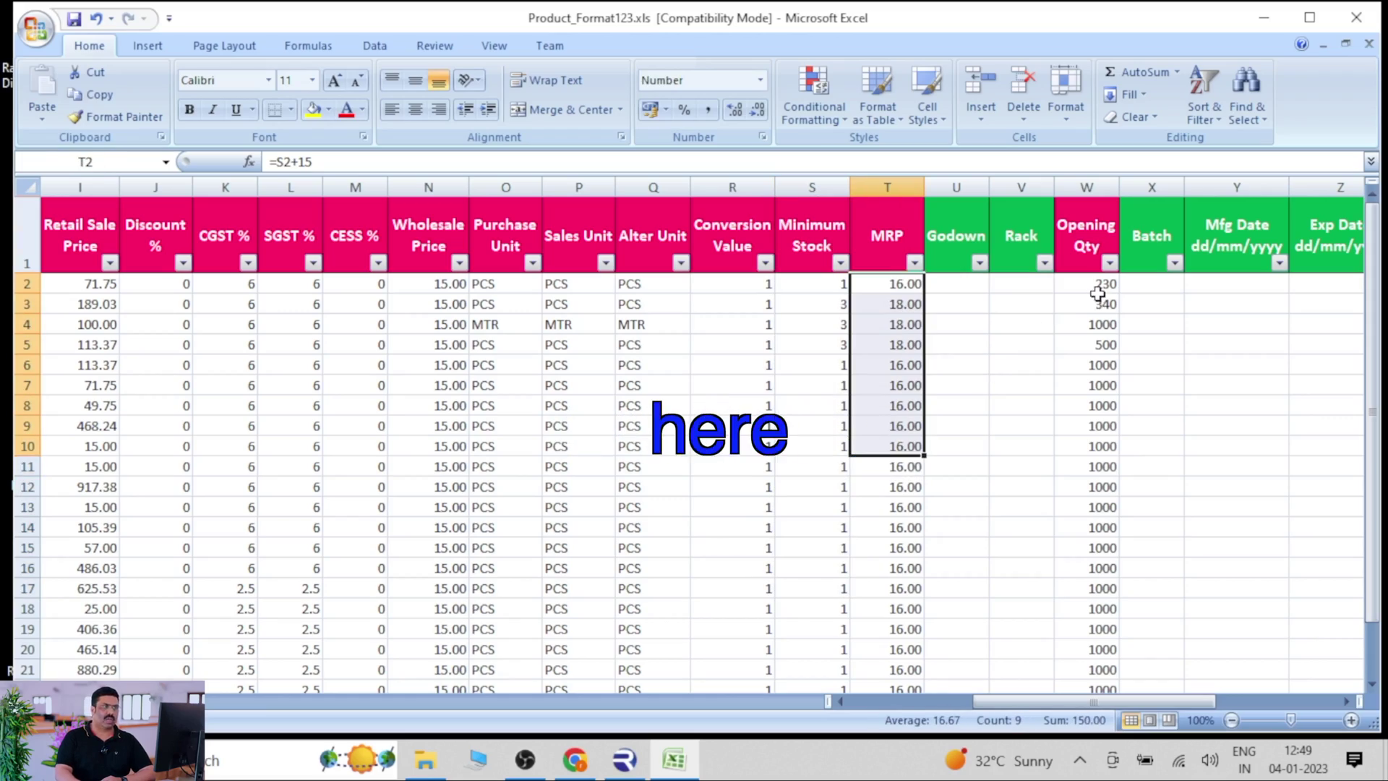
{"action": "left_click_drag", "start_coordinate": [1098, 293], "coordinate": [1078, 378]}
{"action": "left_click", "coordinate": [957, 324]}
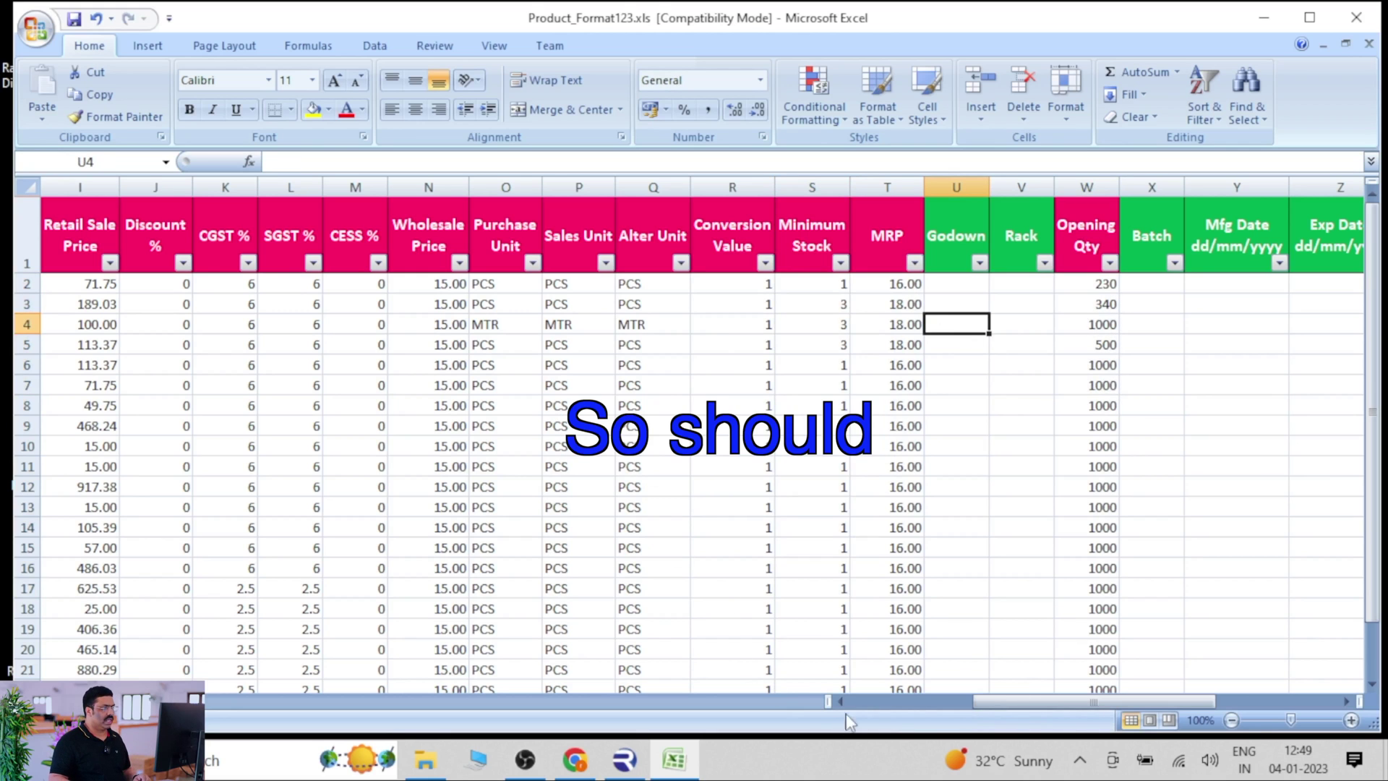
- Copy the product entries of the Retail Sale Price column into the MRP and Wholesale Price columns, starting at row 2
{"action": "left_click_drag", "start_coordinate": [972, 700], "coordinate": [912, 698]}
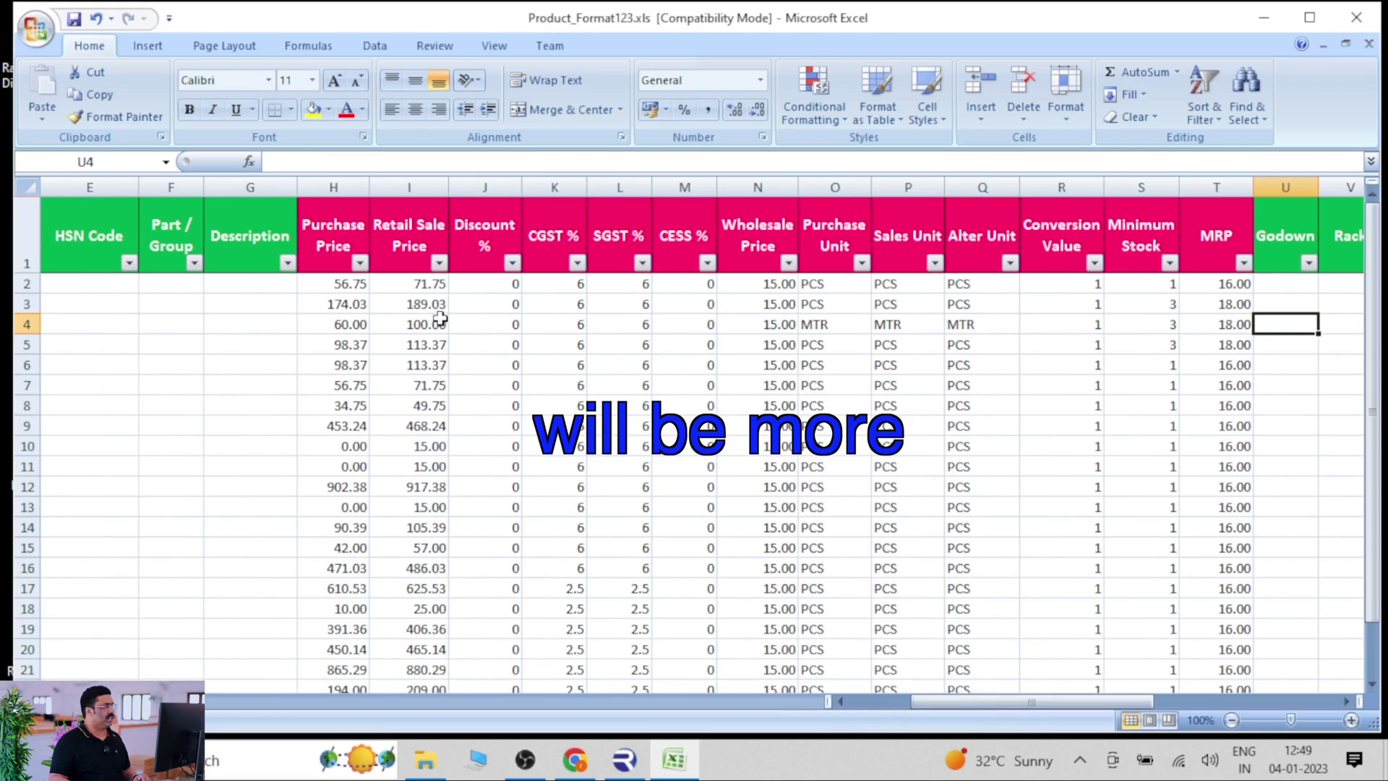
{"action": "left_click", "coordinate": [433, 285]}
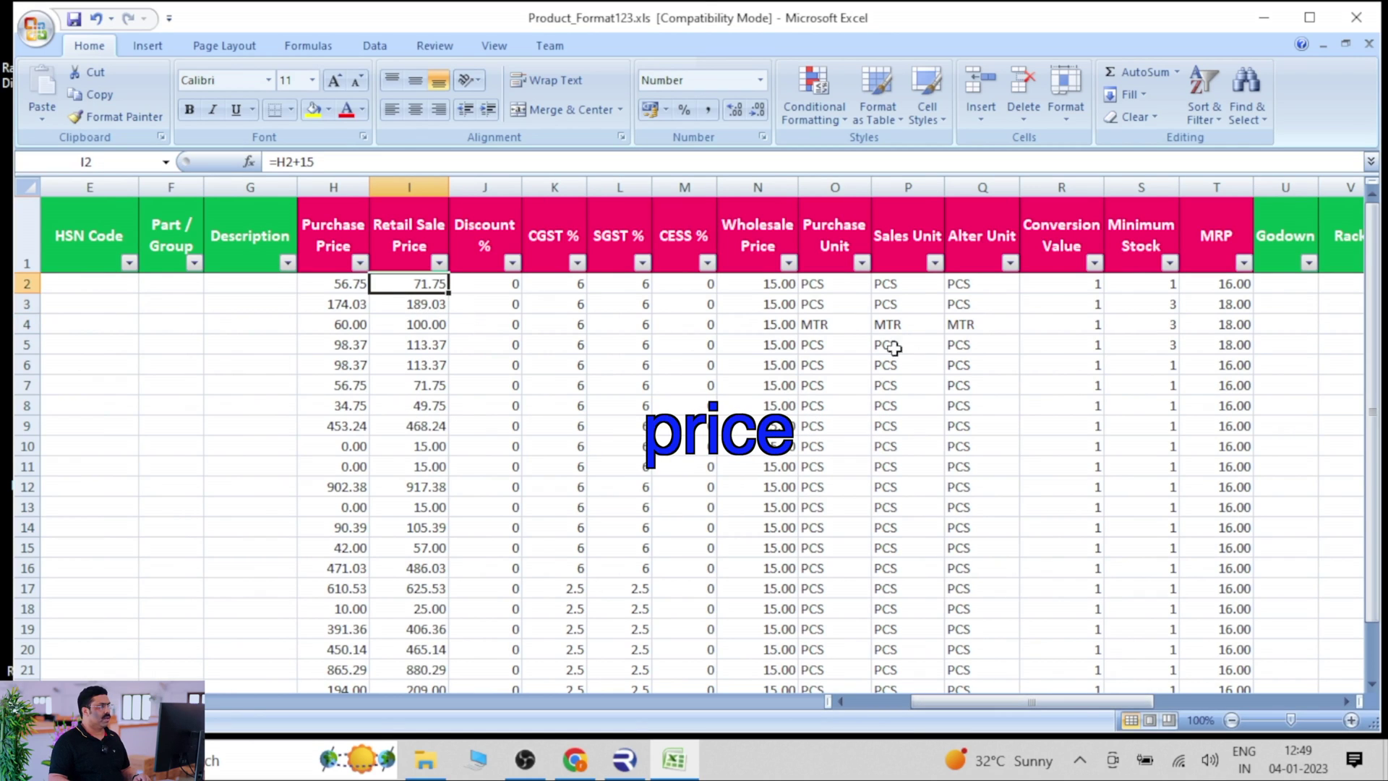
{"action": "left_click", "coordinate": [1232, 283]}
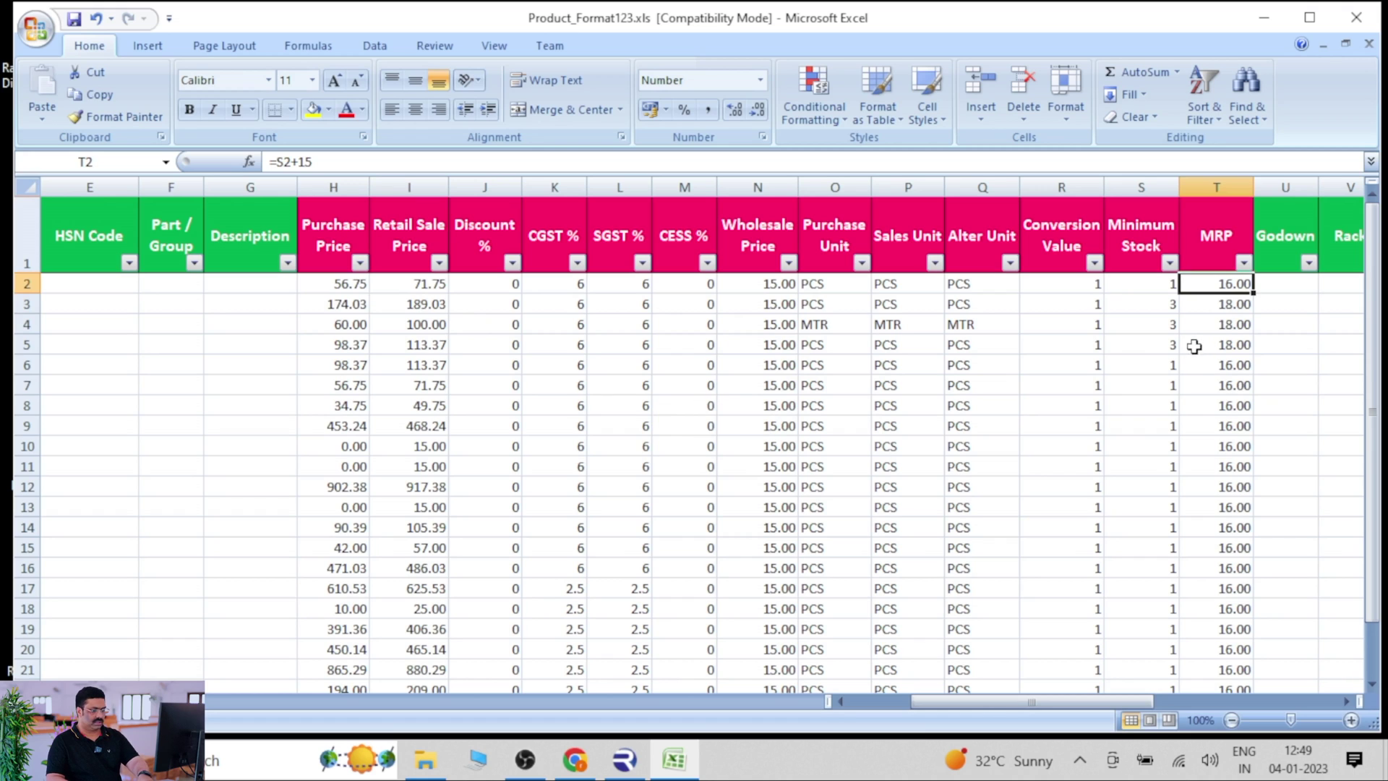
{"action": "left_click_drag", "start_coordinate": [408, 283], "coordinate": [433, 654]}
{"action": "key", "text": "ctrl+c"}
{"action": "scroll", "coordinate": [433, 654], "scroll_direction": "up", "scroll_amount": 2}
{"action": "left_click", "coordinate": [1196, 285]}
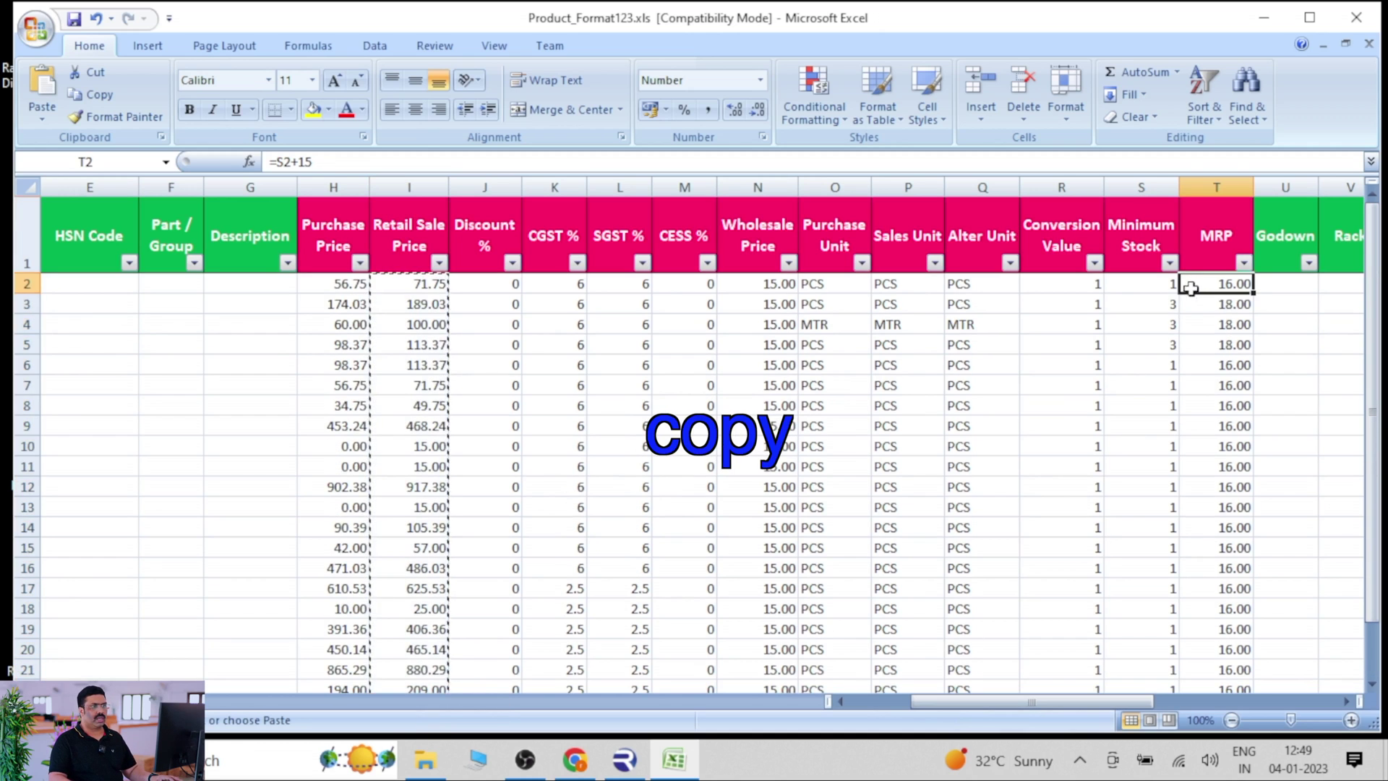
{"action": "key", "text": "ctrl+v"}
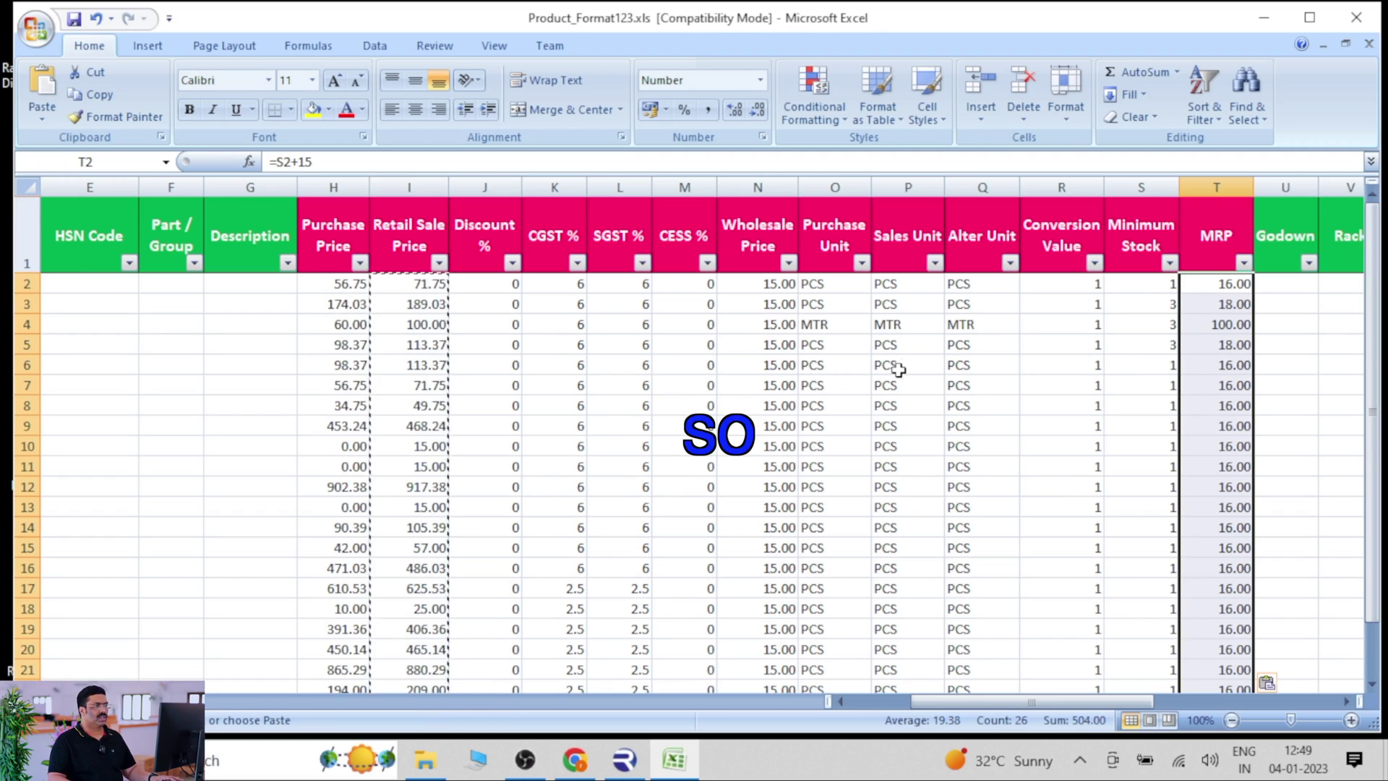
{"action": "left_click", "coordinate": [763, 284]}
{"action": "key", "text": "ctrl+v"}
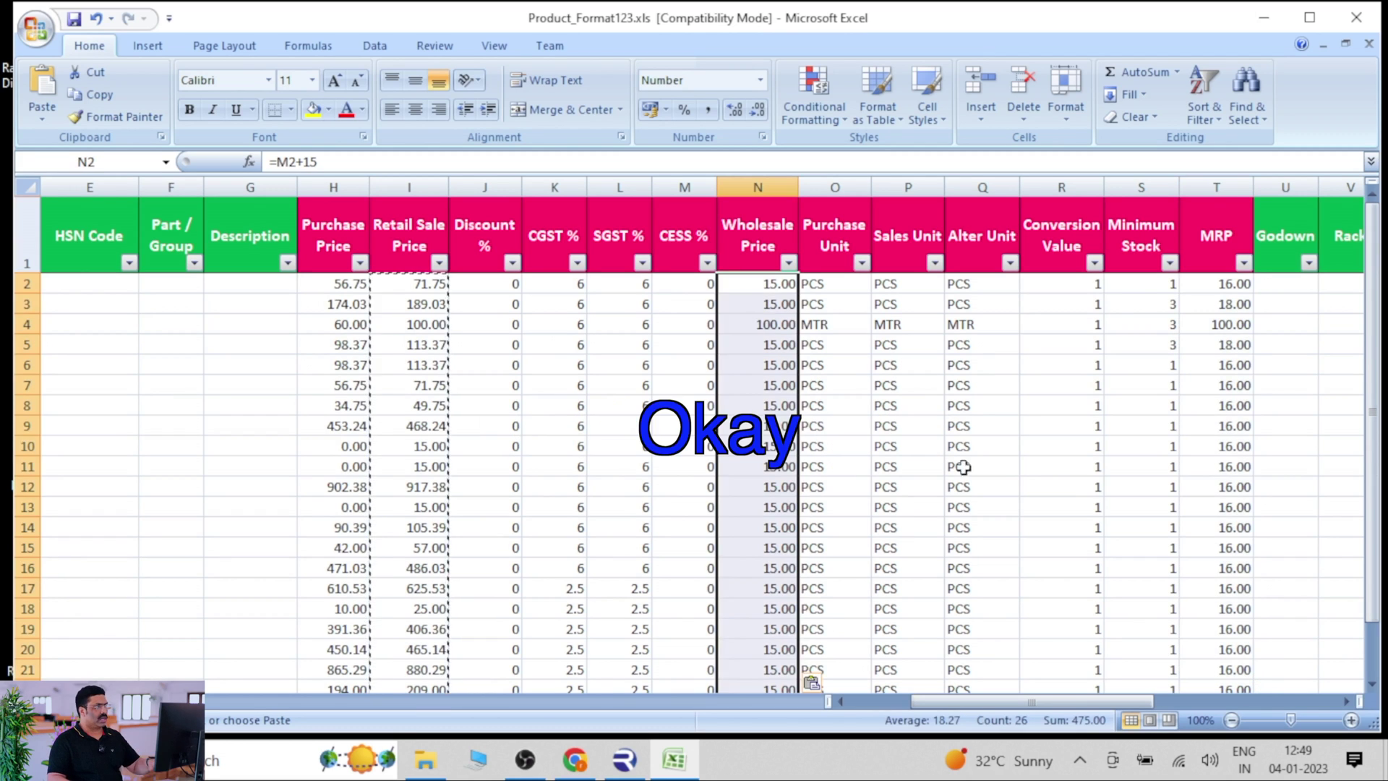
- Review the remaining columns of the product sheet, checking the barcodes and opening quantities of all products
{"action": "left_click", "coordinate": [923, 481]}
{"action": "key", "text": "Right"}
{"action": "key", "text": "Right"}
{"action": "key", "text": "Right"}
{"action": "key", "text": "Right"}
{"action": "key", "text": "Right"}
{"action": "key", "text": "Right"}
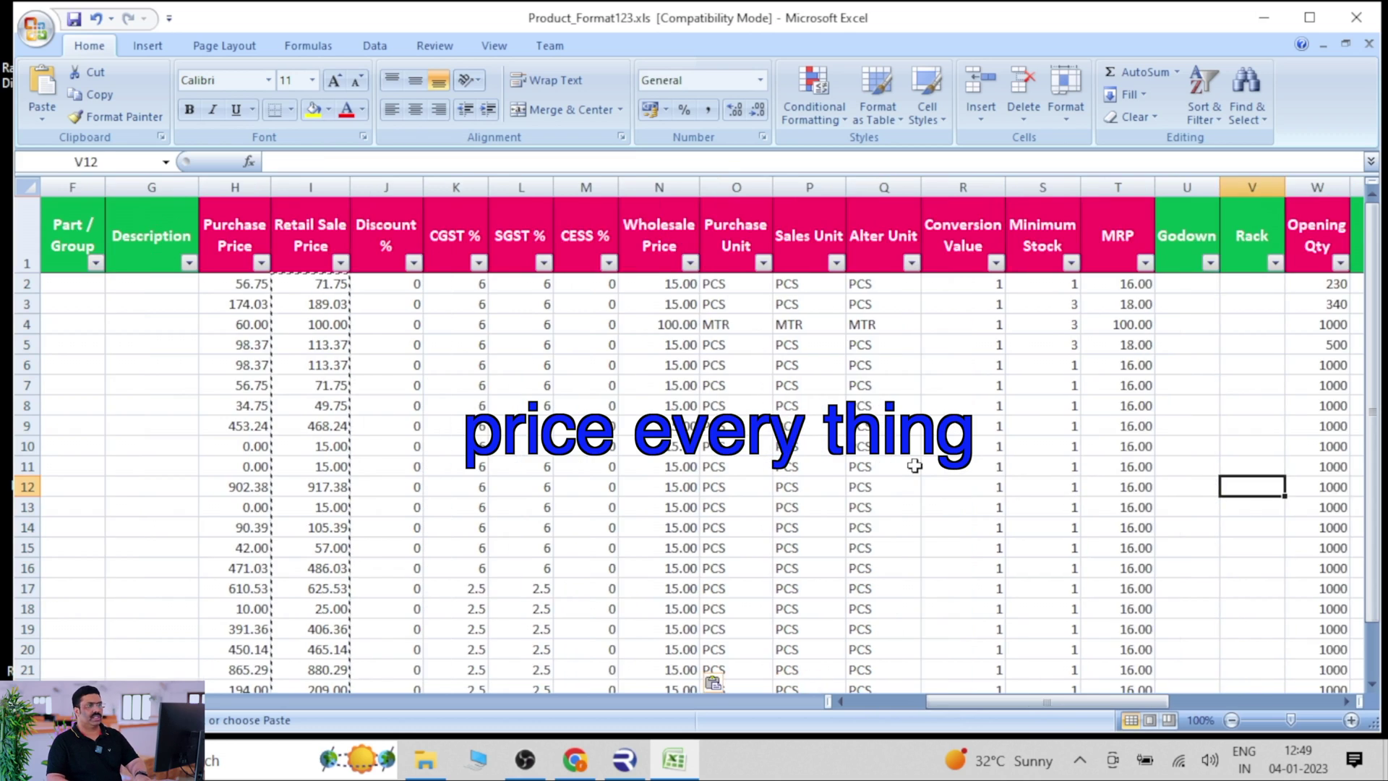
{"action": "key", "text": "Right"}
{"action": "key", "text": "Right"}
{"action": "key", "text": "Right"}
{"action": "key", "text": "Right"}
{"action": "key", "text": "Right"}
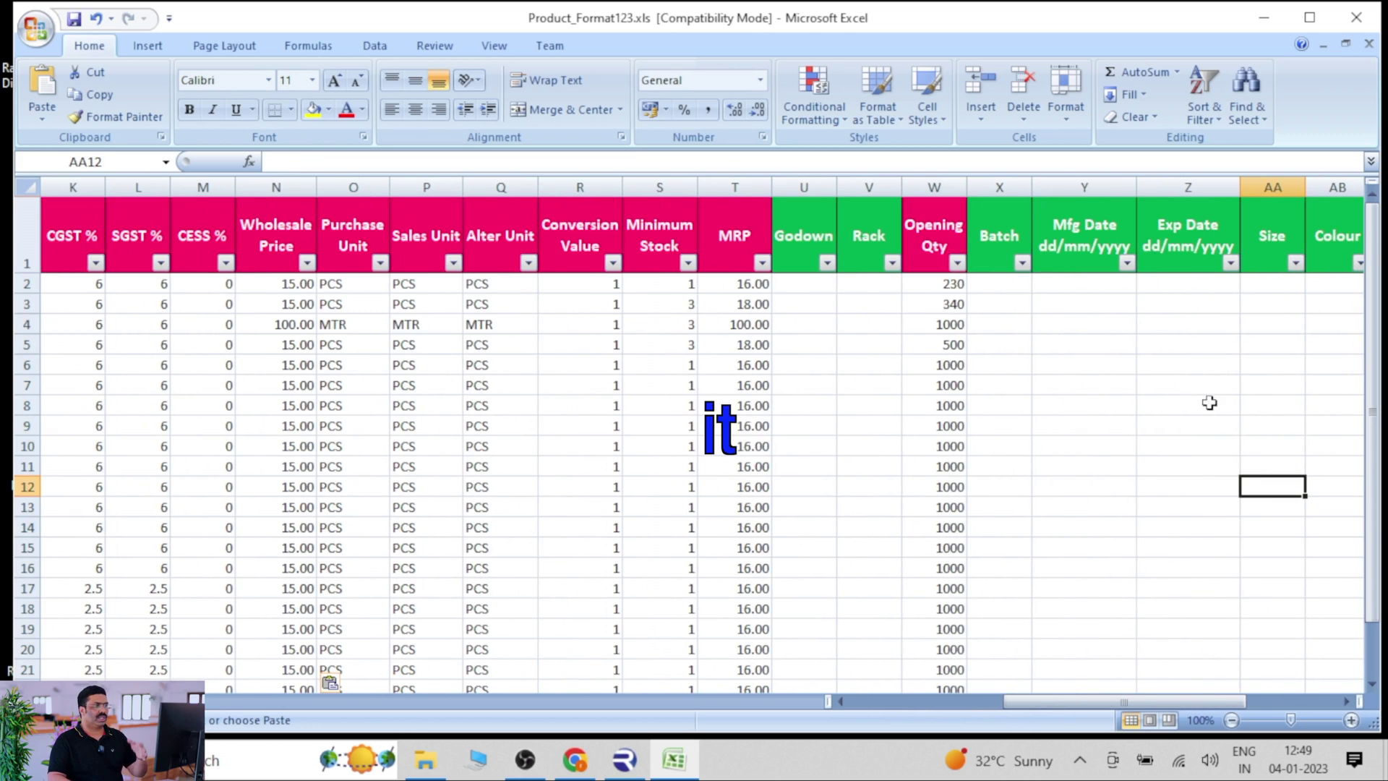
{"action": "key", "text": "Right"}
{"action": "key", "text": "Right"}
{"action": "key", "text": "Right"}
{"action": "key", "text": "Right"}
{"action": "key", "text": "Right"}
{"action": "left_click_drag", "start_coordinate": [1060, 294], "coordinate": [1098, 686]}
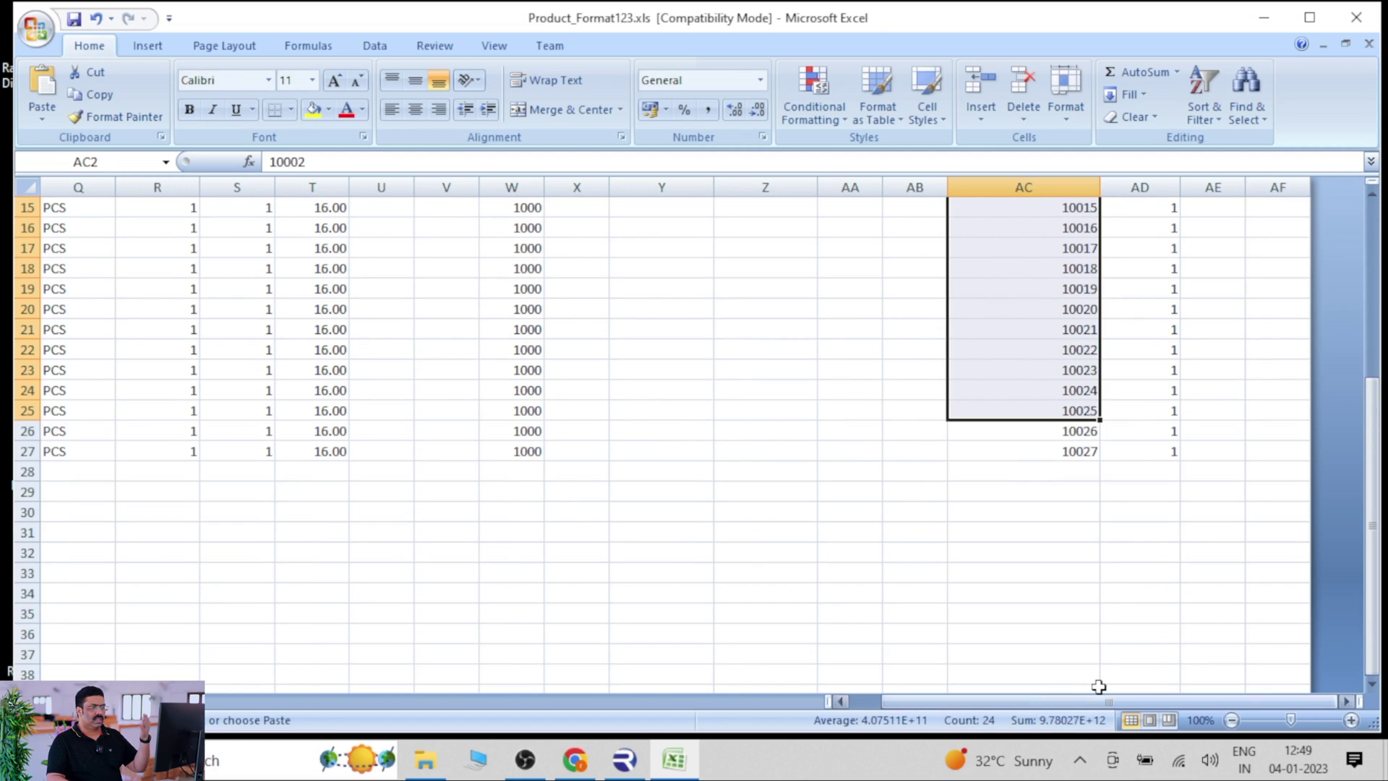
{"action": "scroll", "coordinate": [1094, 672], "scroll_direction": "up", "scroll_amount": 5}
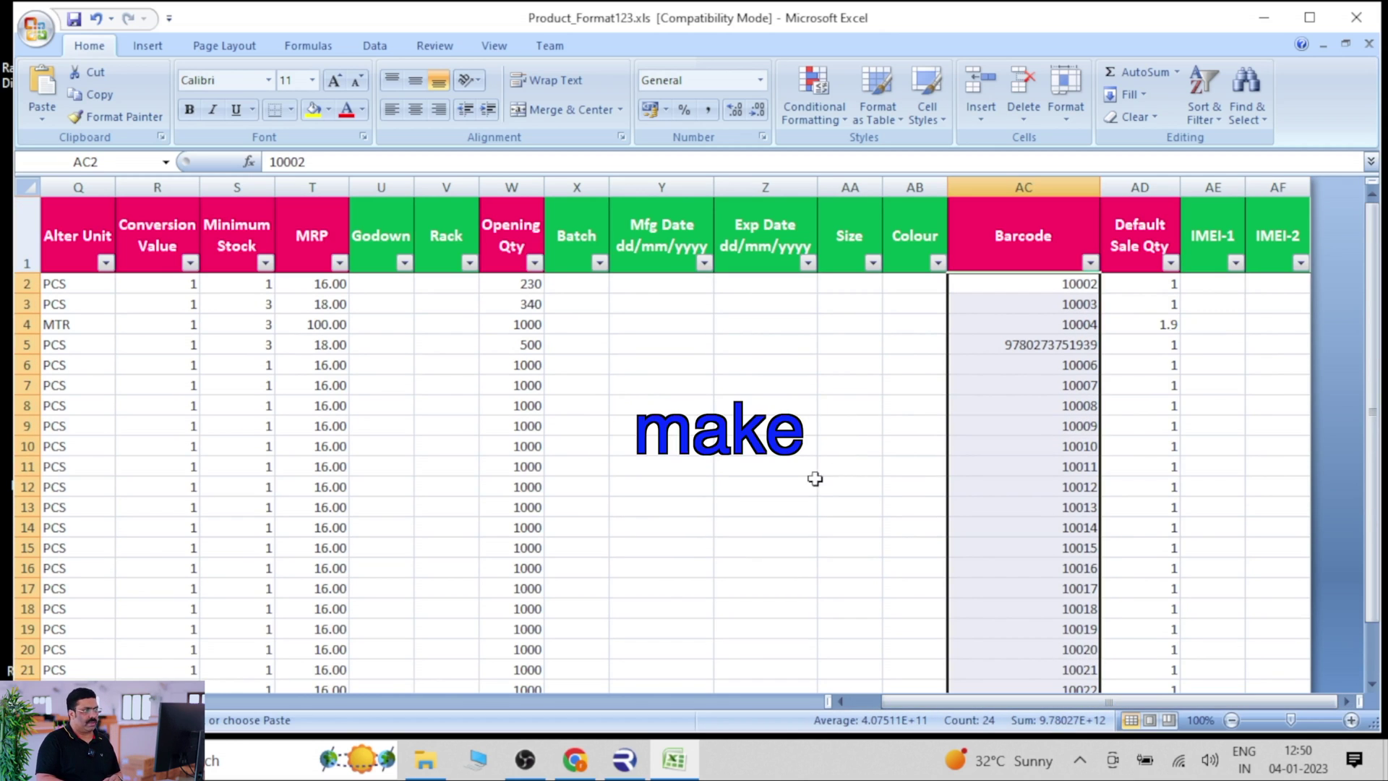
{"action": "left_click_drag", "start_coordinate": [525, 283], "coordinate": [543, 643]}
{"action": "scroll", "coordinate": [544, 643], "scroll_direction": "up", "scroll_amount": 5}
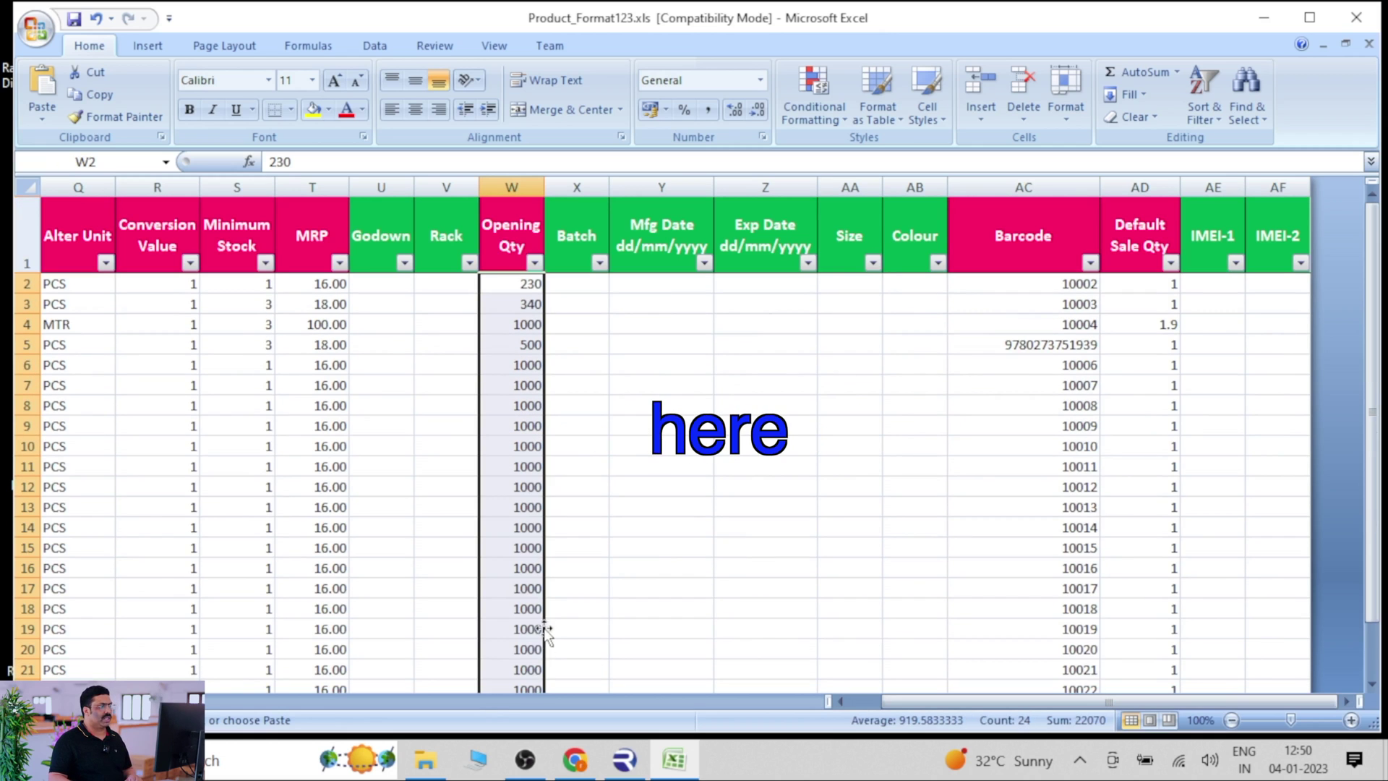
- Save the edited product workbook and close it
{"action": "left_click", "coordinate": [73, 20]}
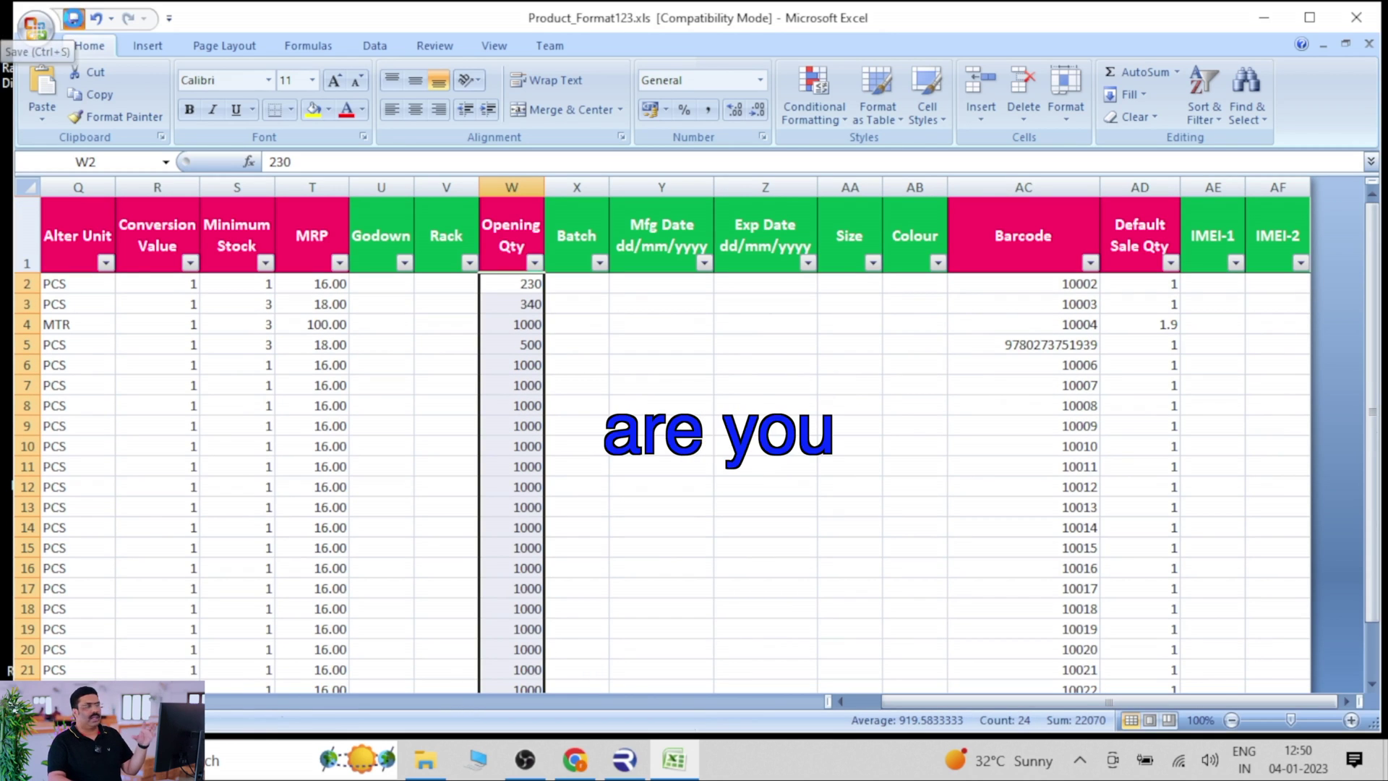
{"action": "left_click", "coordinate": [1356, 19]}
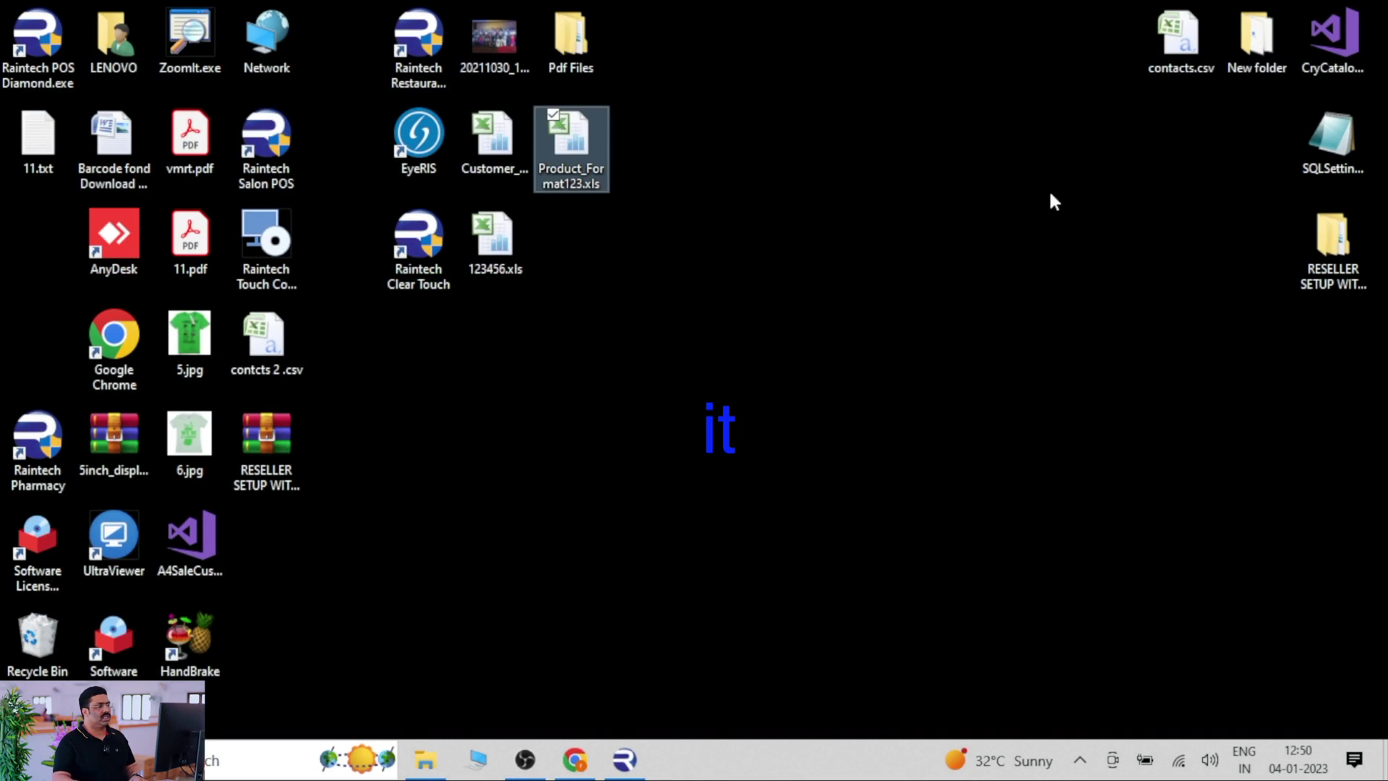
- Switch to Raintech POS and load Product_Format123.xls from the desktop into the Products Import/Export sheet
{"action": "left_click", "coordinate": [622, 757]}
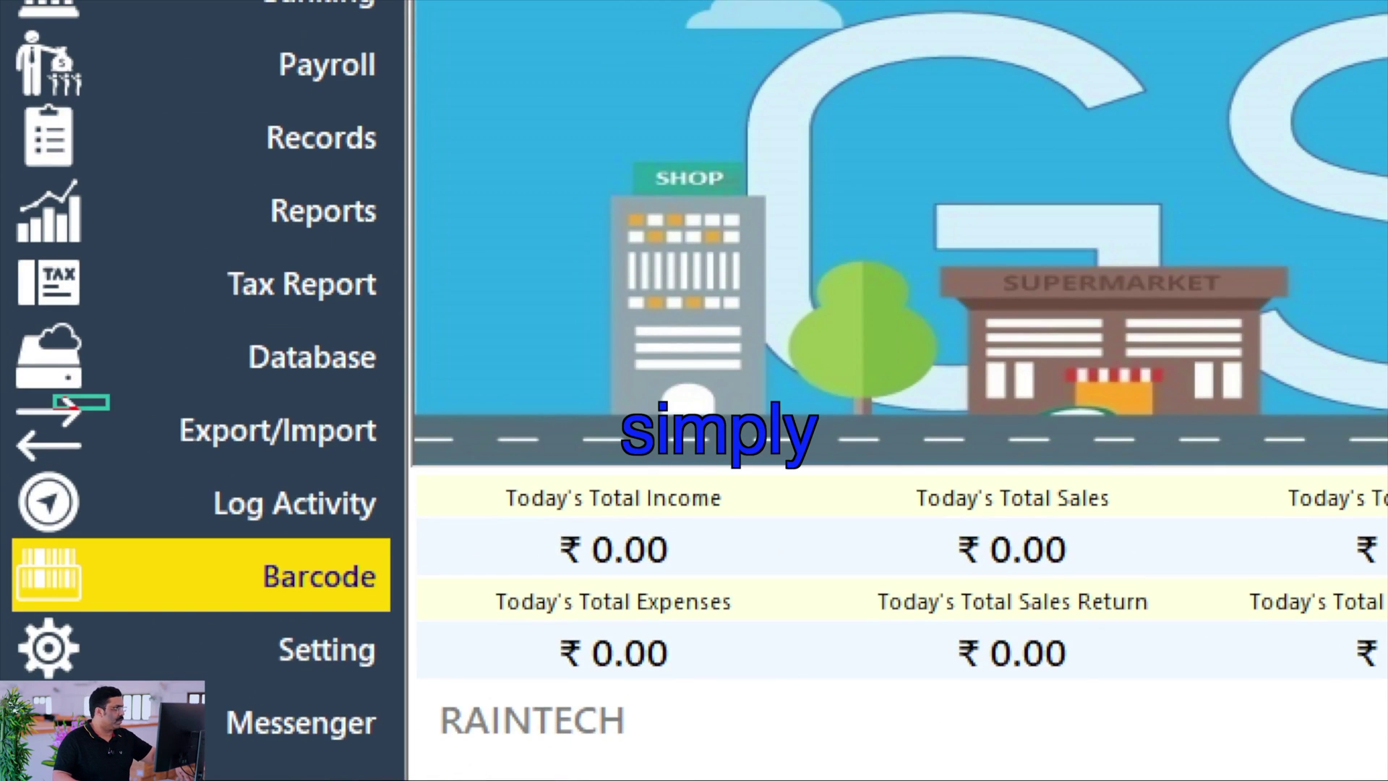
{"action": "left_click", "coordinate": [376, 434]}
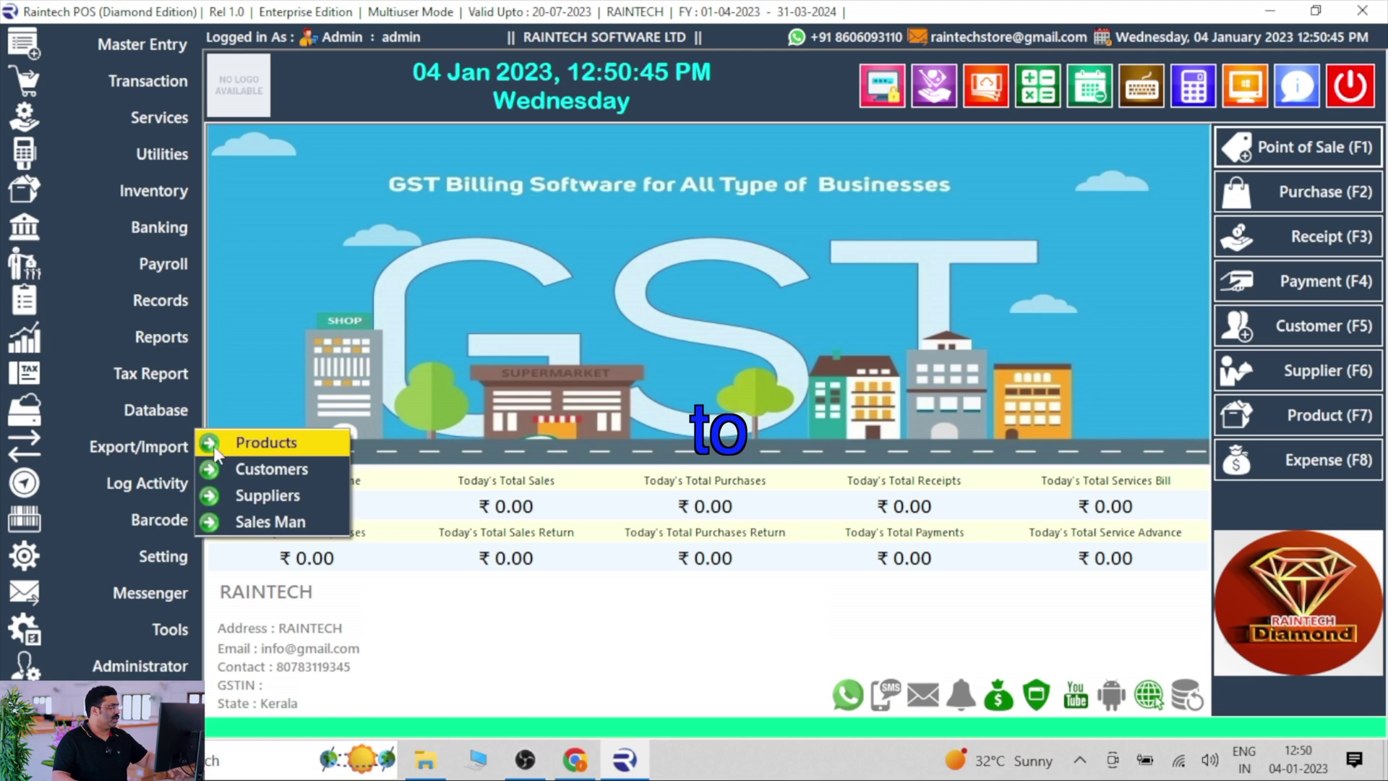
{"action": "left_click", "coordinate": [216, 448]}
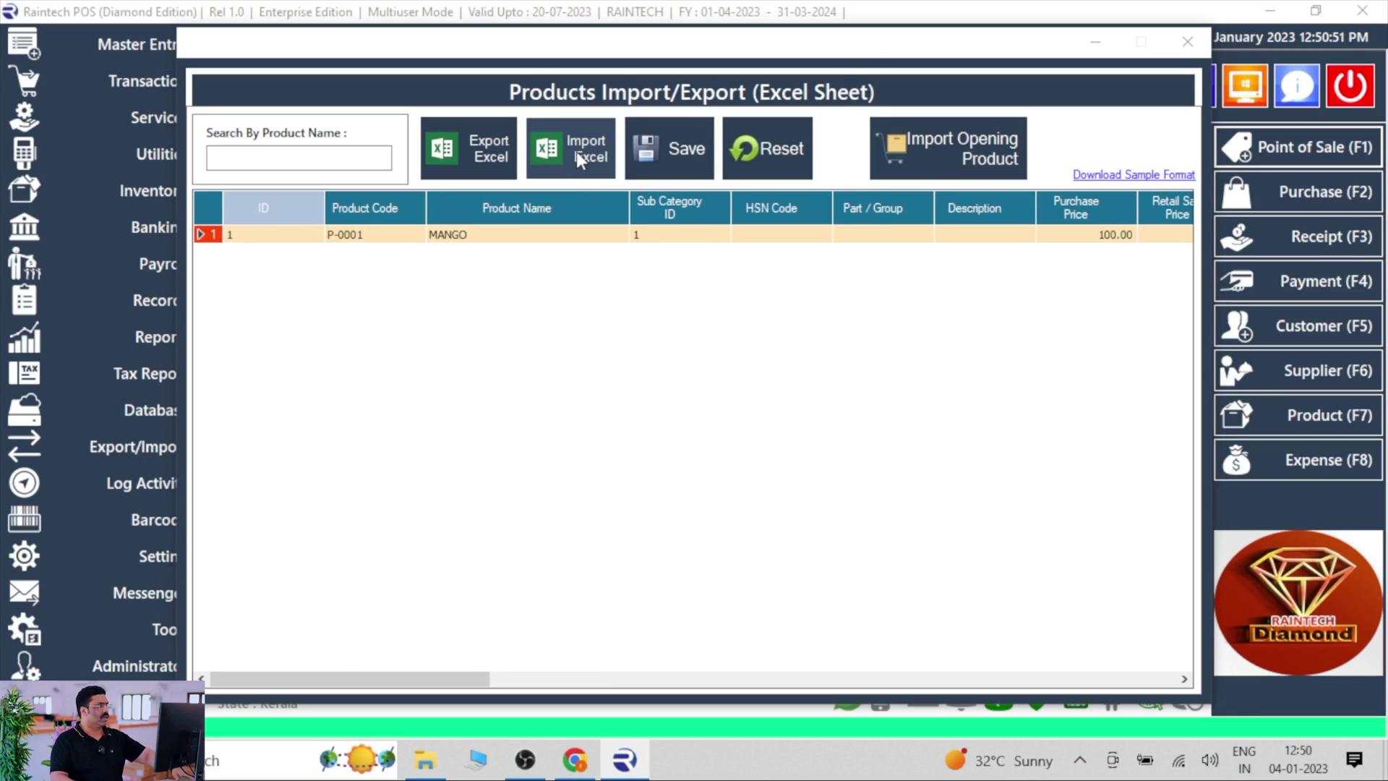
{"action": "left_click", "coordinate": [577, 159]}
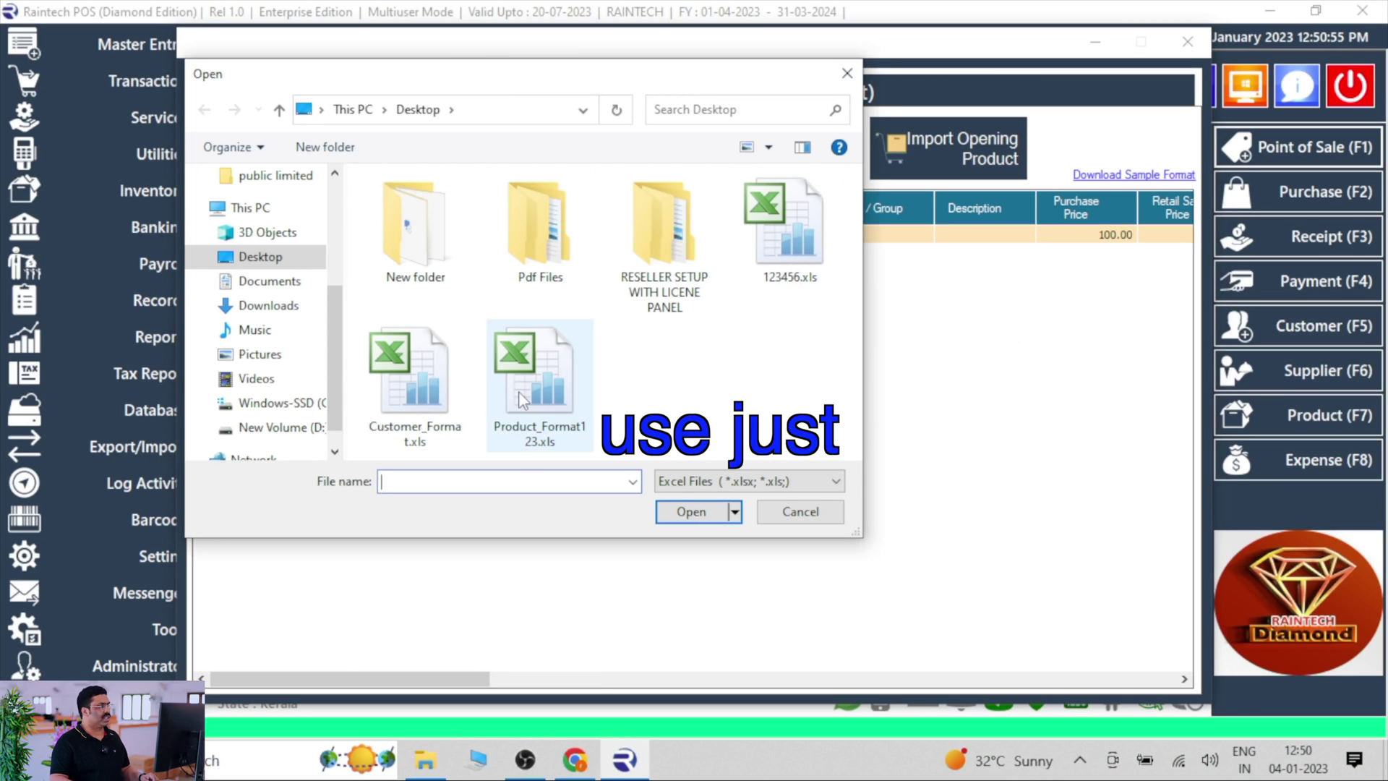
{"action": "left_click", "coordinate": [486, 429]}
{"action": "left_click", "coordinate": [694, 513]}
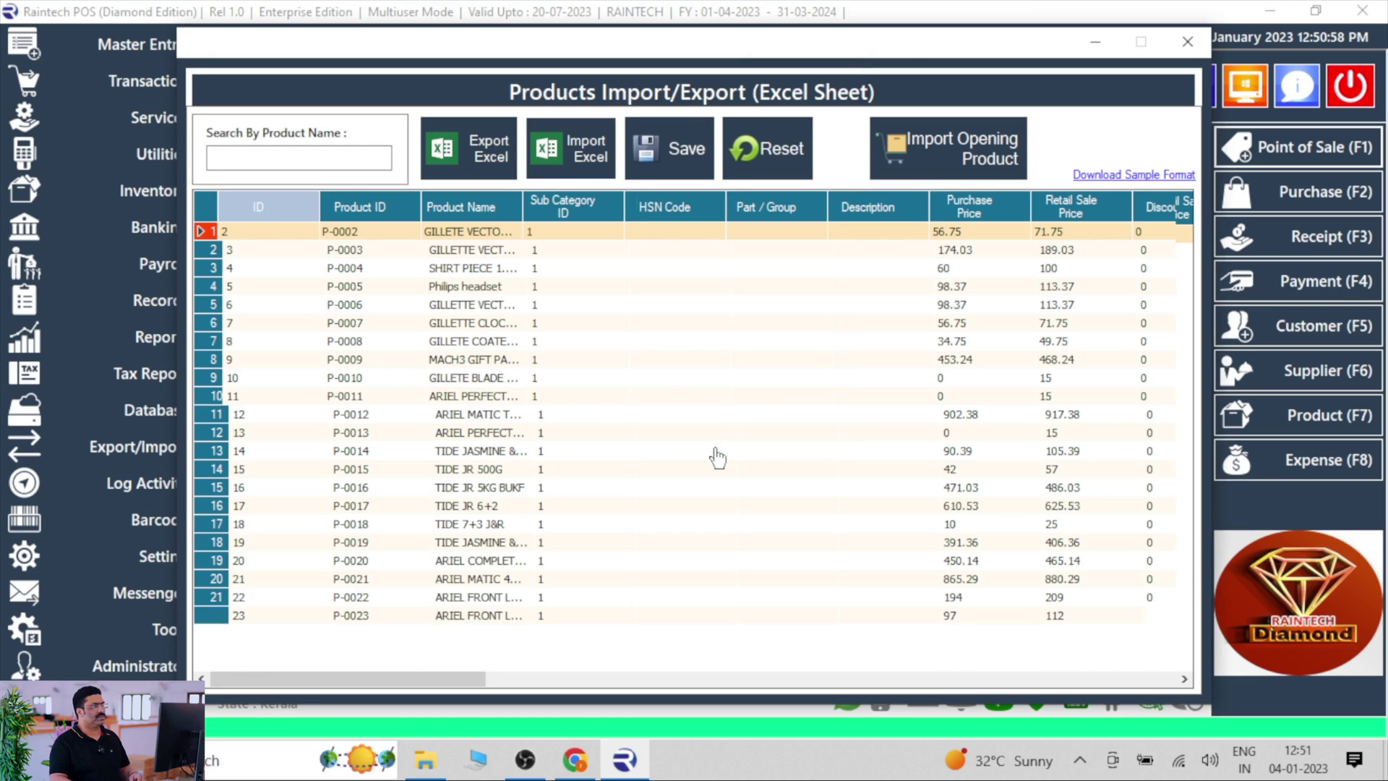
- Save the imported product records and close the Products Import/Export window
{"action": "scroll", "coordinate": [622, 480], "scroll_direction": "down", "scroll_amount": 1}
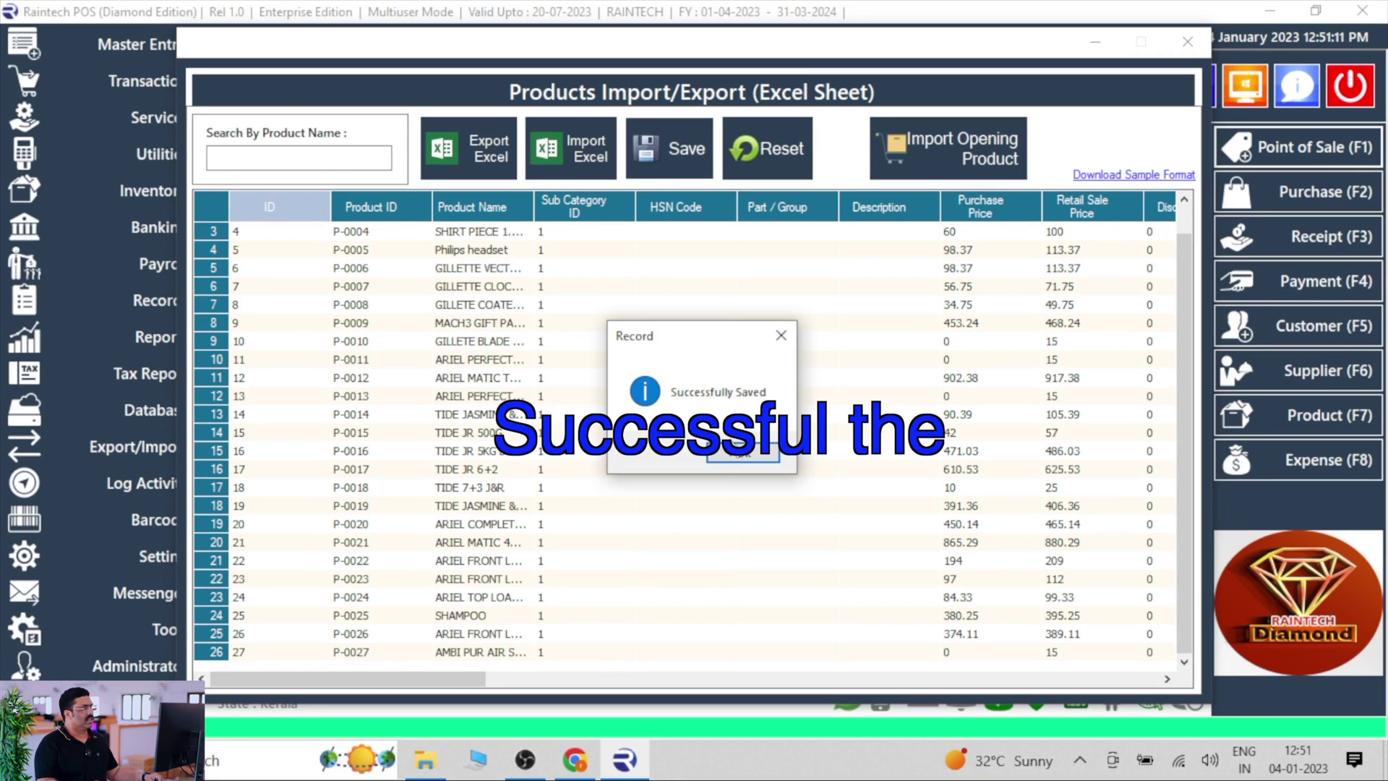
{"action": "left_click", "coordinate": [743, 452]}
{"action": "left_click", "coordinate": [1187, 45]}
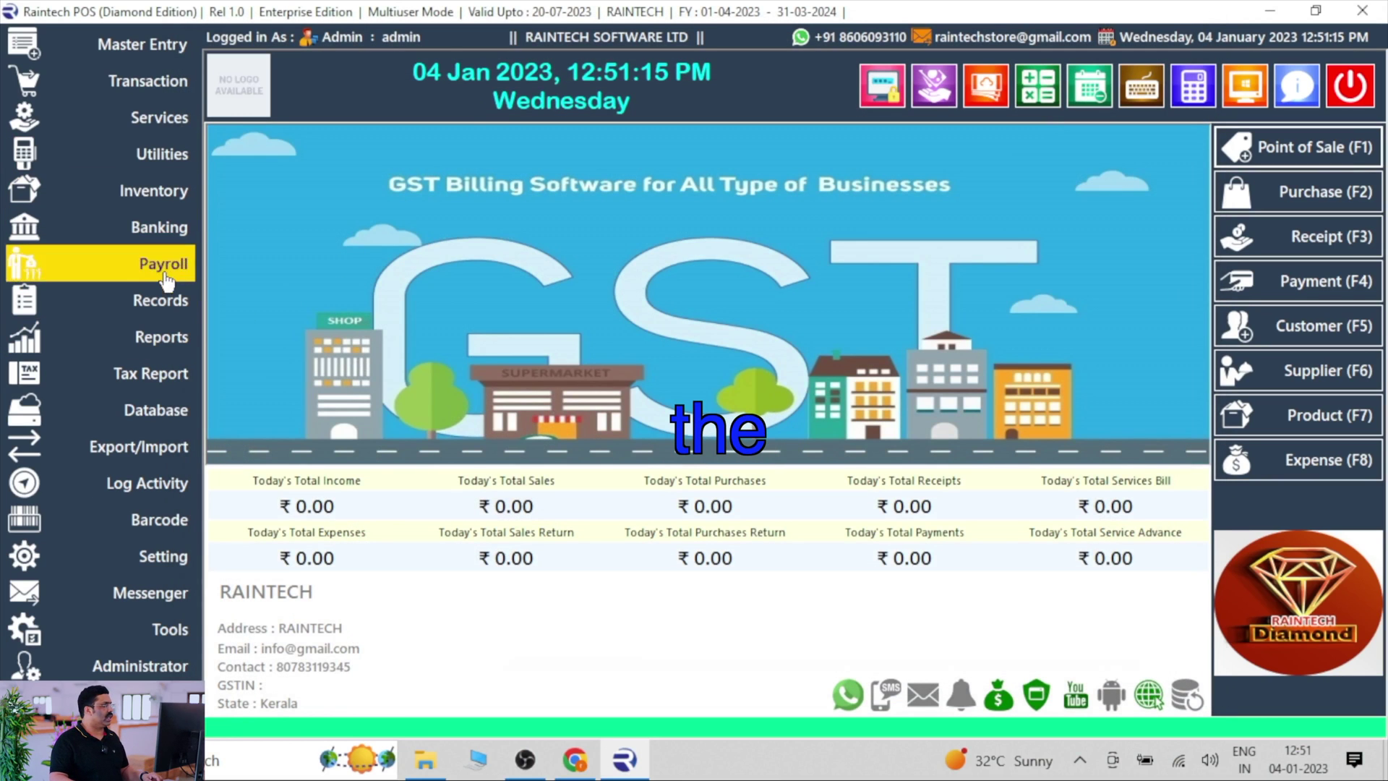
- Load all records in the Stock In Hand list to check the imported products, and open the Point of Sale screen
{"action": "left_click", "coordinate": [159, 302]}
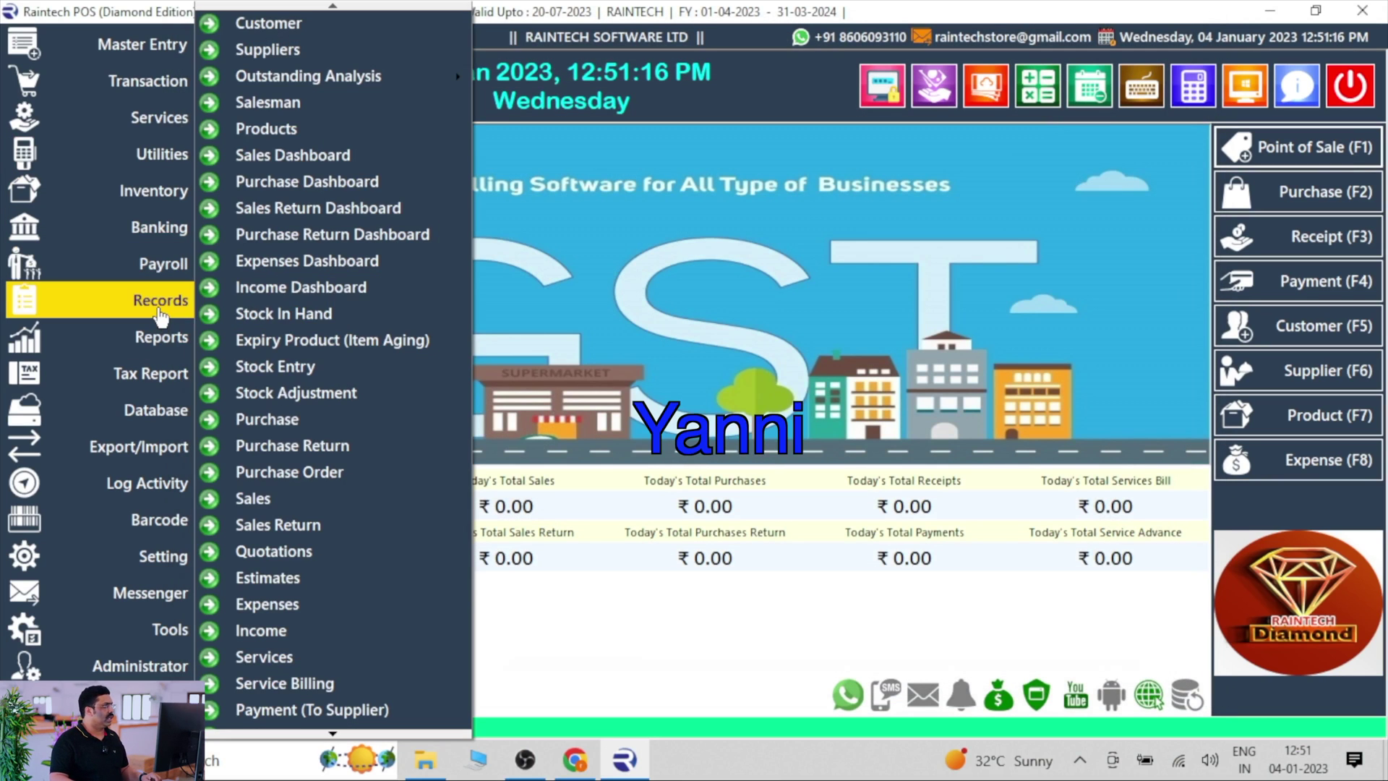
{"action": "left_click", "coordinate": [242, 313]}
{"action": "key", "text": "F1"}
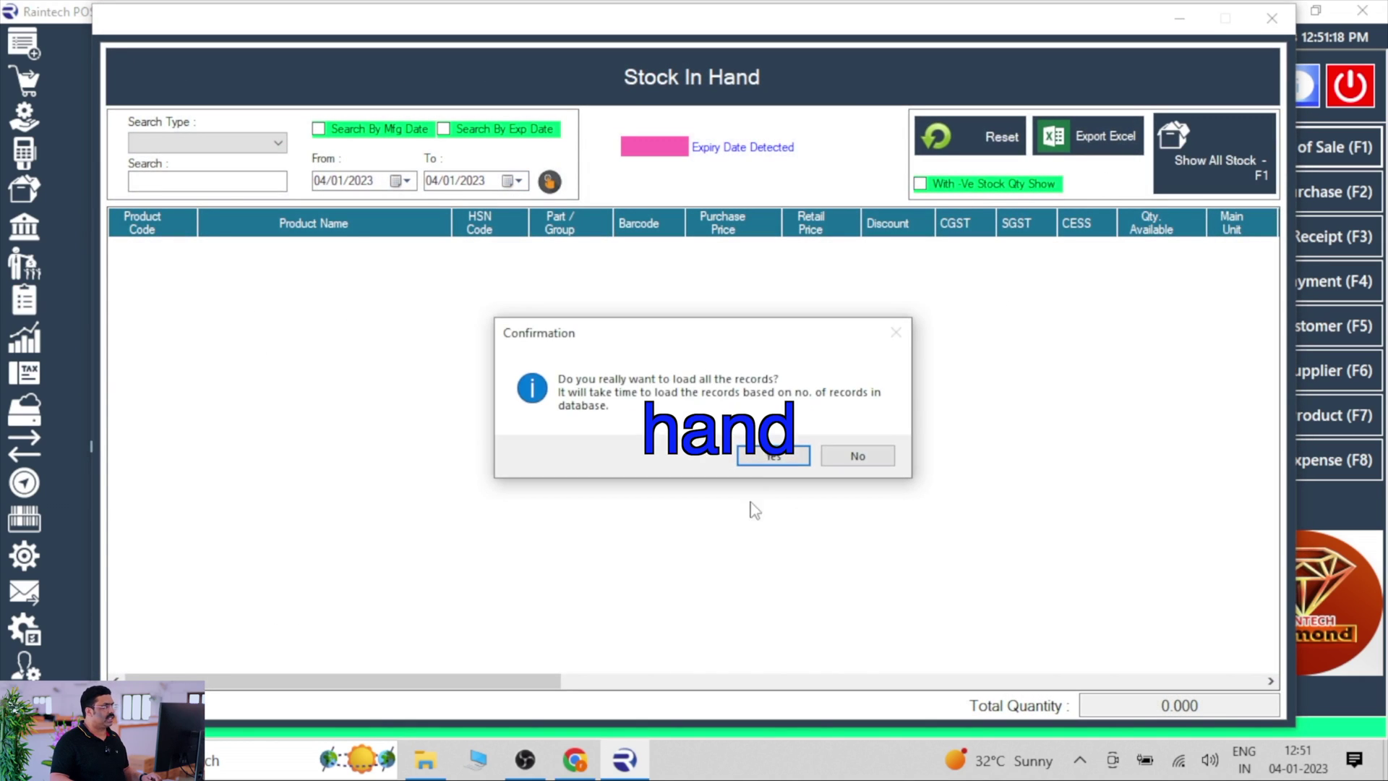
{"action": "left_click", "coordinate": [769, 457]}
{"action": "scroll", "coordinate": [630, 517], "scroll_direction": "down", "scroll_amount": 2}
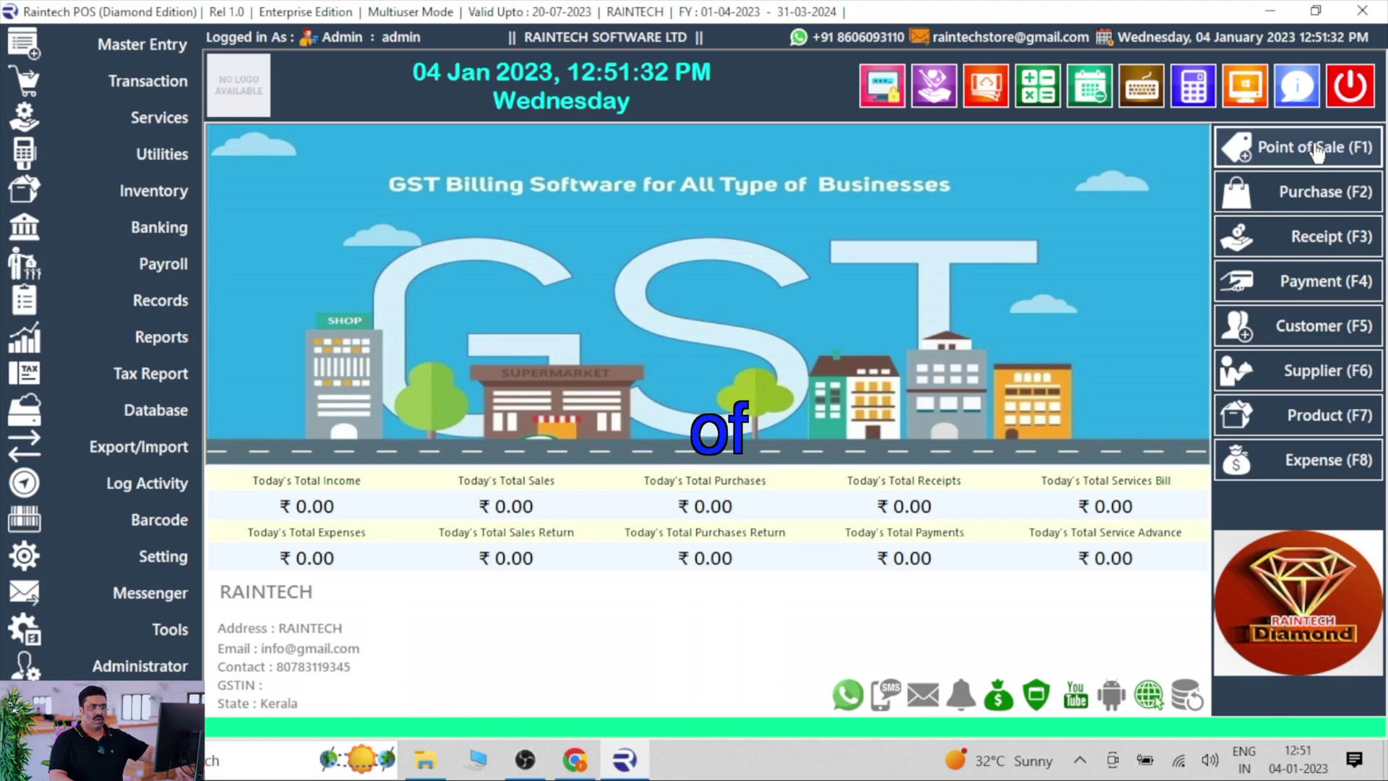
{"action": "left_click", "coordinate": [1316, 148]}
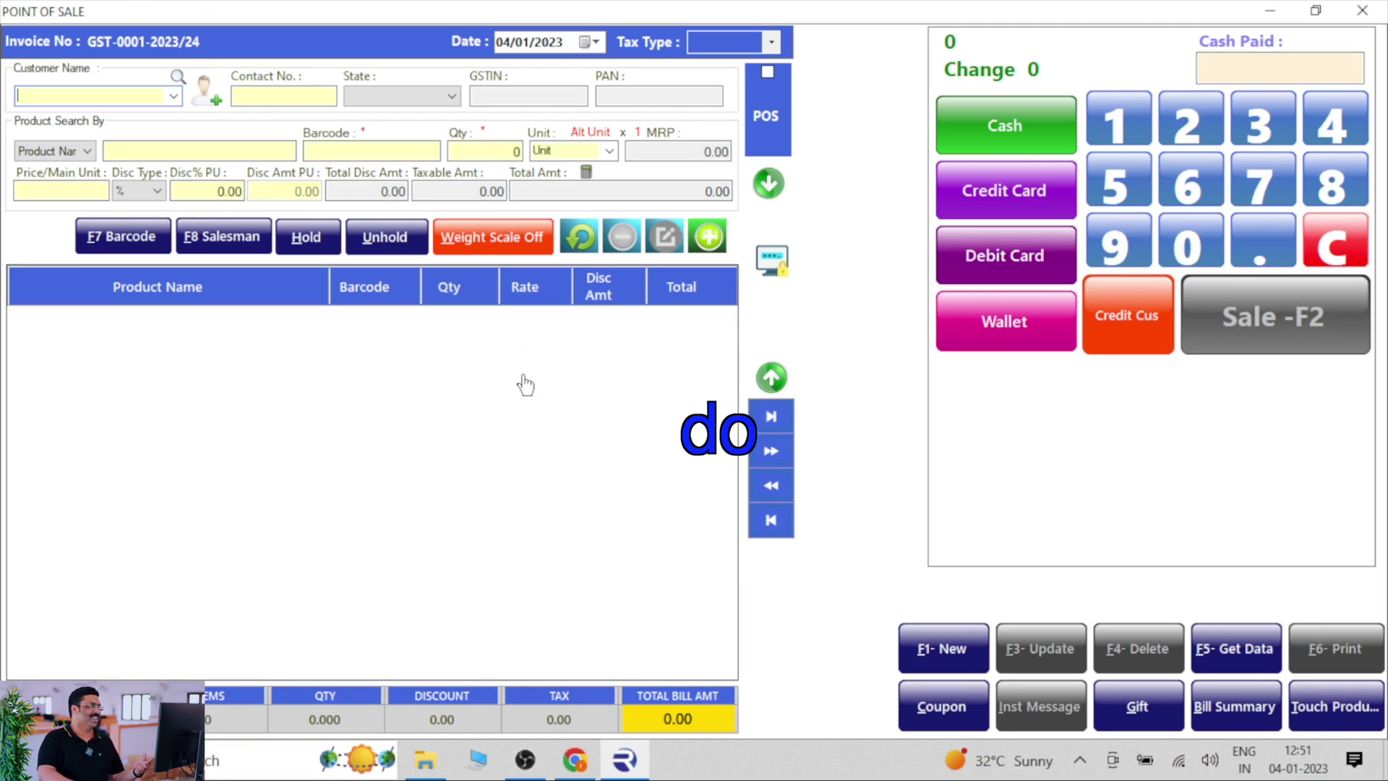
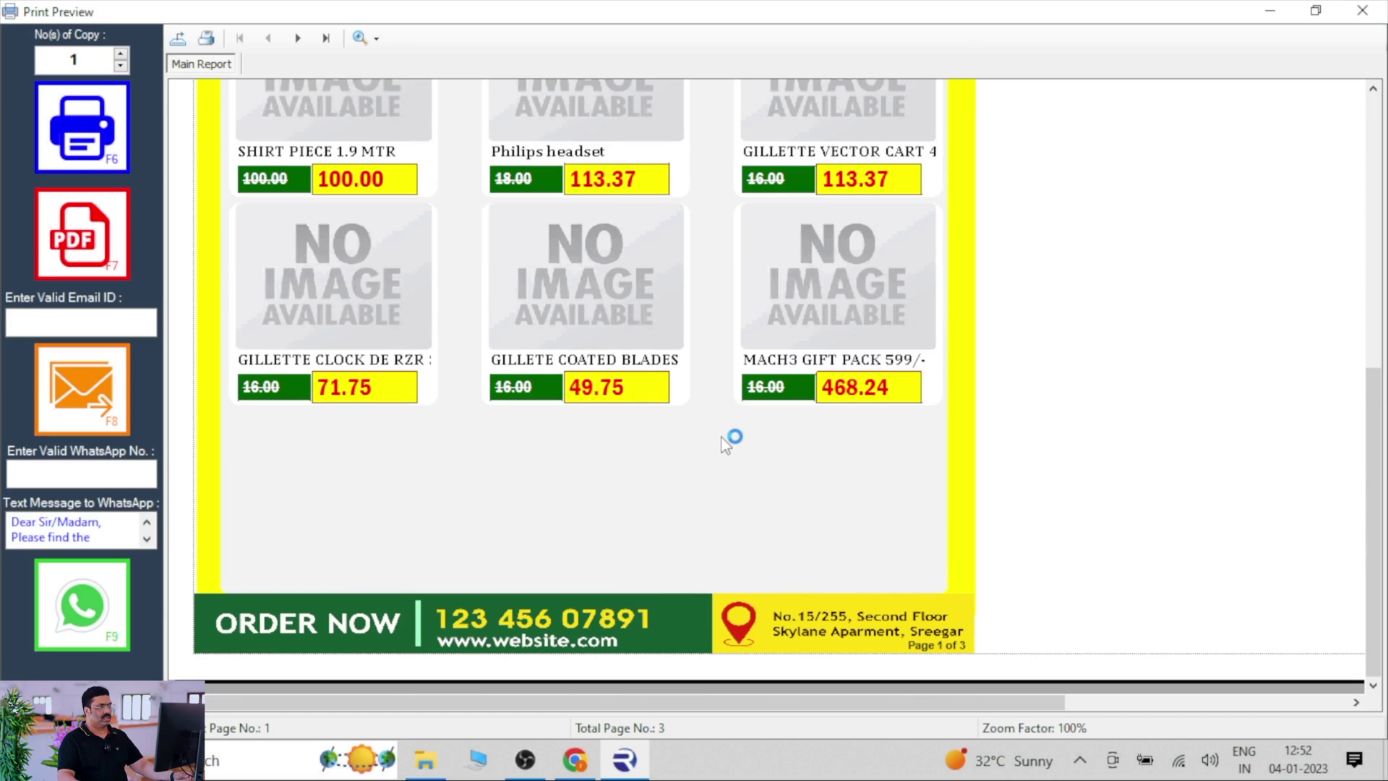
- Review the first page of the product catalogue print preview and close it
{"action": "scroll", "coordinate": [748, 419], "scroll_direction": "up", "scroll_amount": 10}
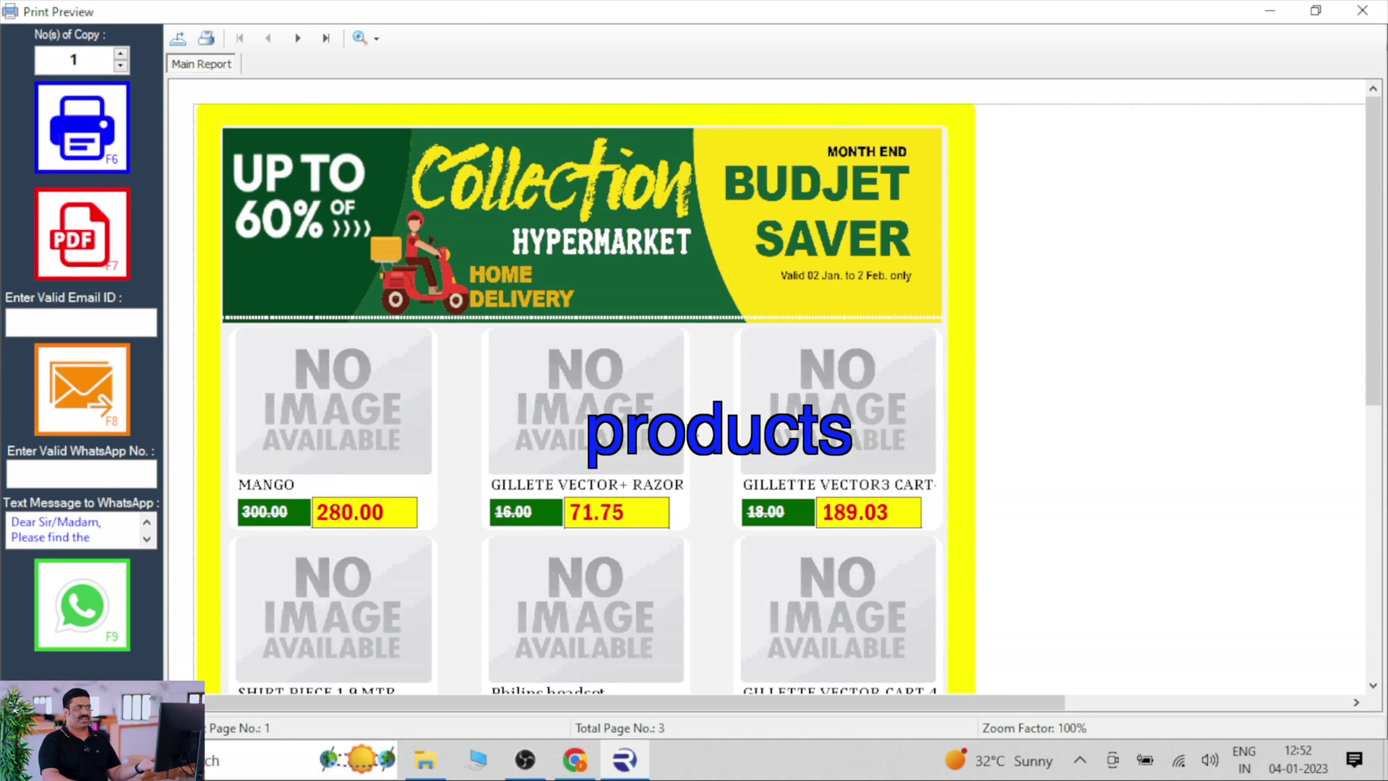
{"action": "left_click", "coordinate": [1361, 11]}
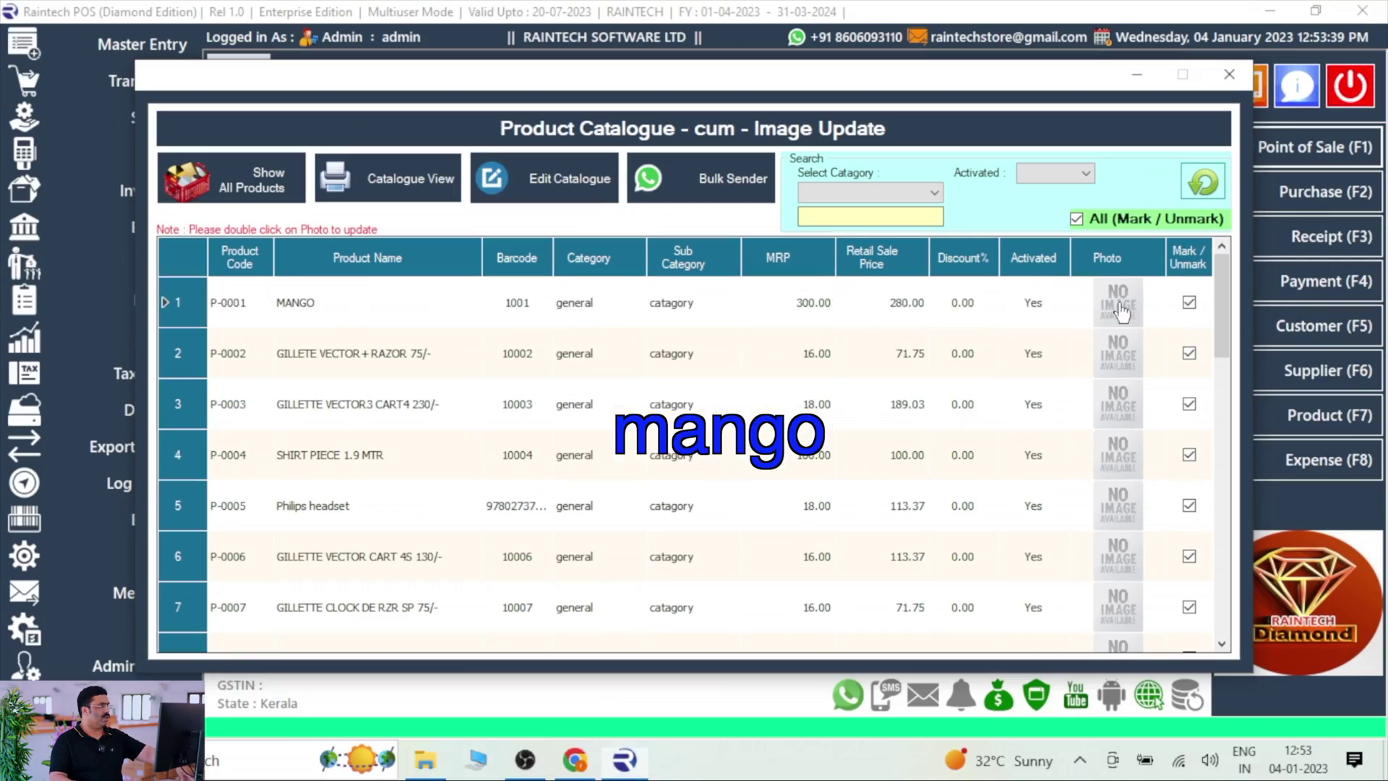
- Assign the first mango picture from the online image library to the MANGO product and update its record
{"action": "left_click", "coordinate": [1047, 301]}
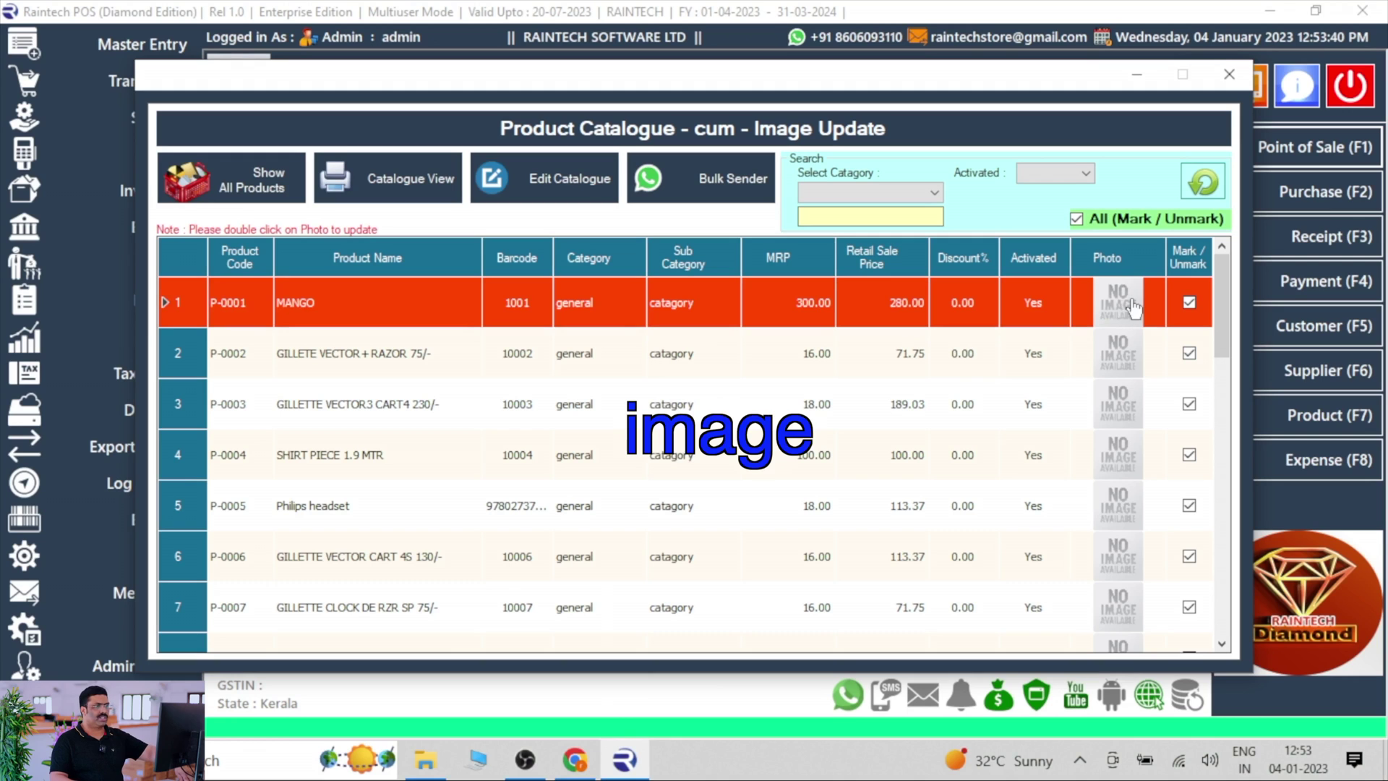
{"action": "double_click", "coordinate": [1104, 300]}
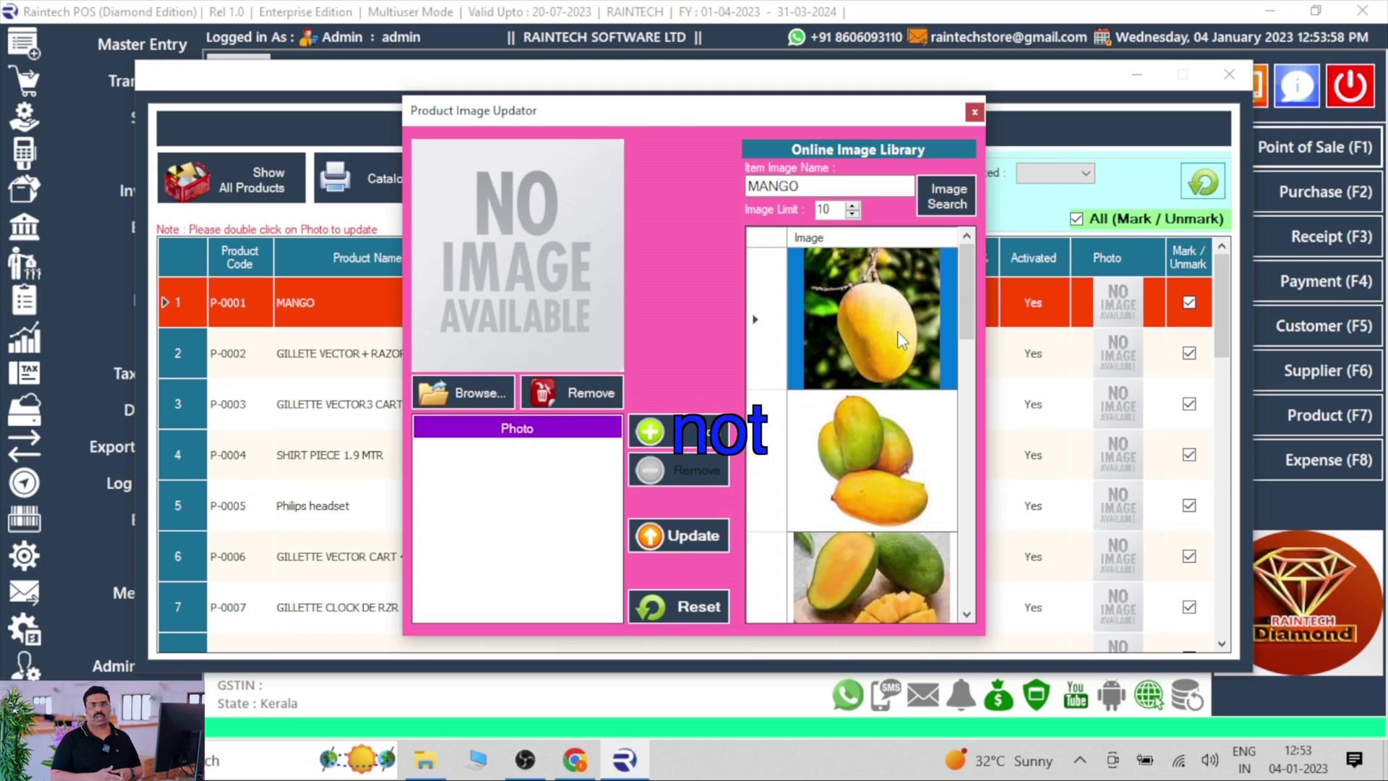
{"action": "double_click", "coordinate": [896, 332]}
{"action": "left_click", "coordinate": [650, 430]}
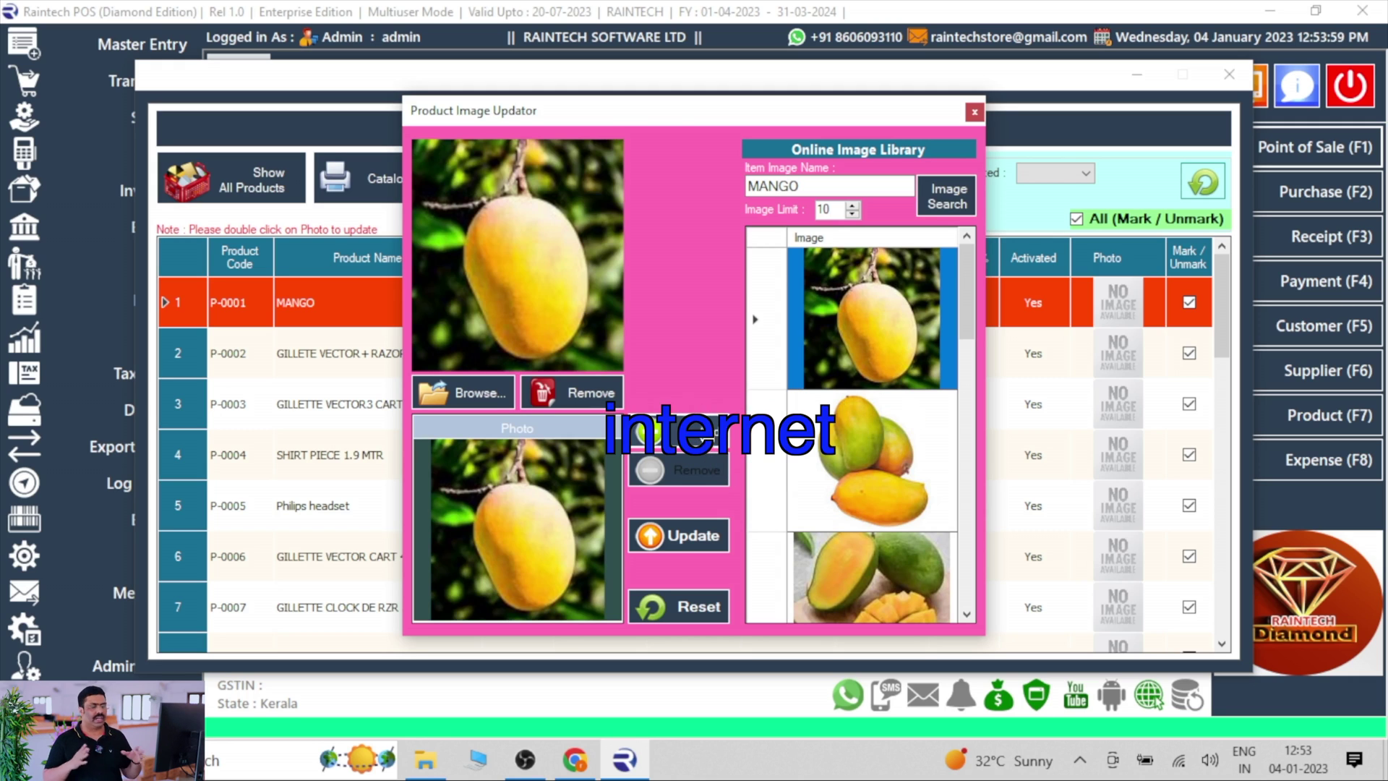
{"action": "left_click", "coordinate": [695, 541]}
{"action": "left_click", "coordinate": [801, 468]}
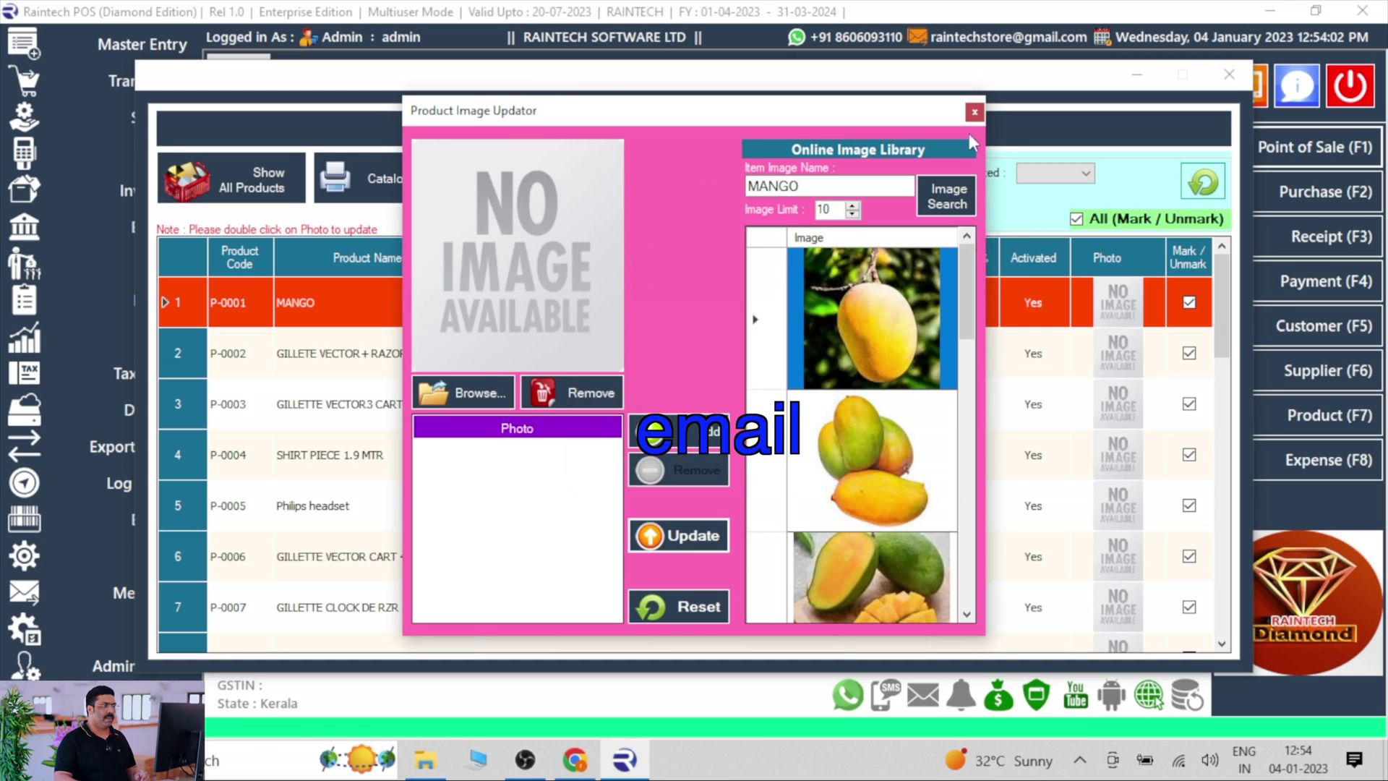
{"action": "left_click", "coordinate": [974, 111]}
- Assign the first online library picture to GILLETE VECTOR+ RAZOR 75/- and update its record
{"action": "double_click", "coordinate": [1118, 352]}
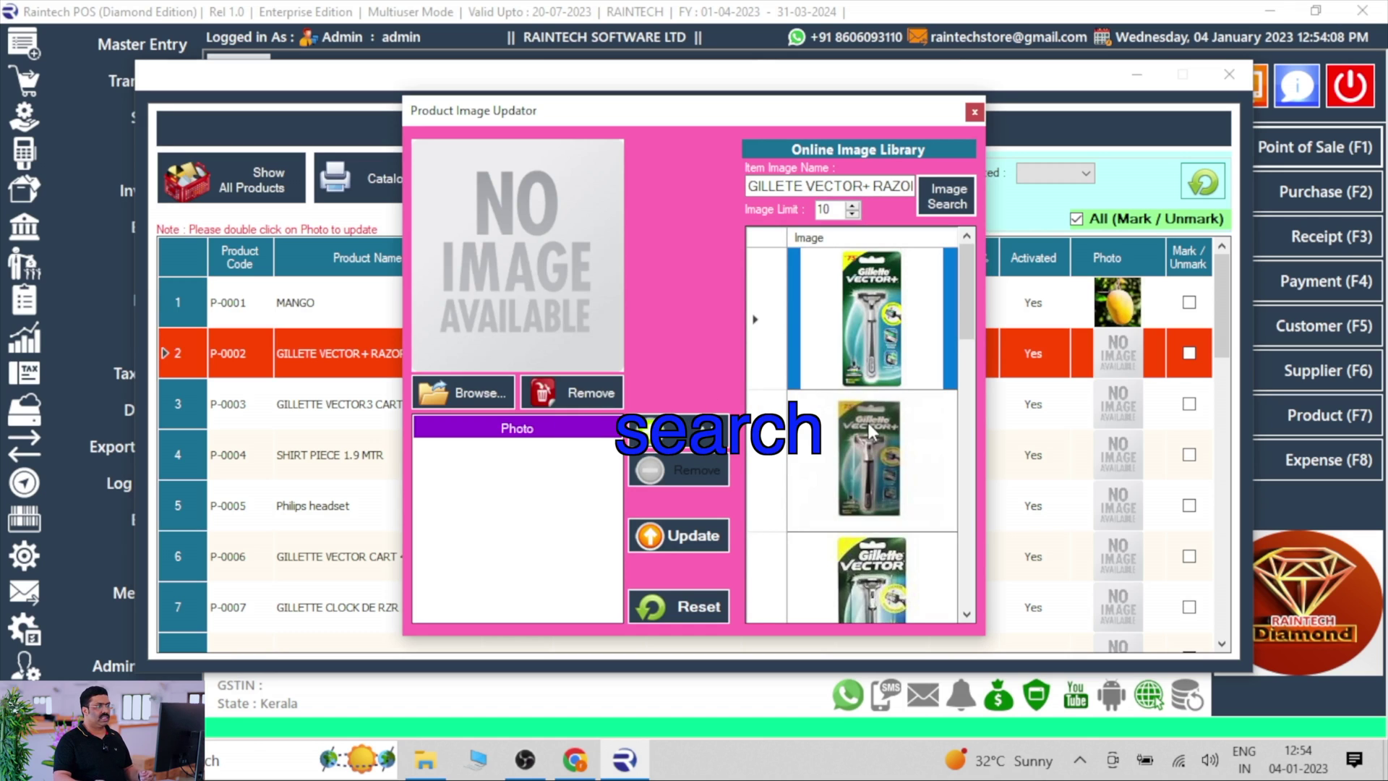
{"action": "left_click", "coordinate": [868, 421]}
{"action": "left_click", "coordinate": [864, 344]}
{"action": "left_click", "coordinate": [679, 430]}
{"action": "left_click", "coordinate": [690, 535]}
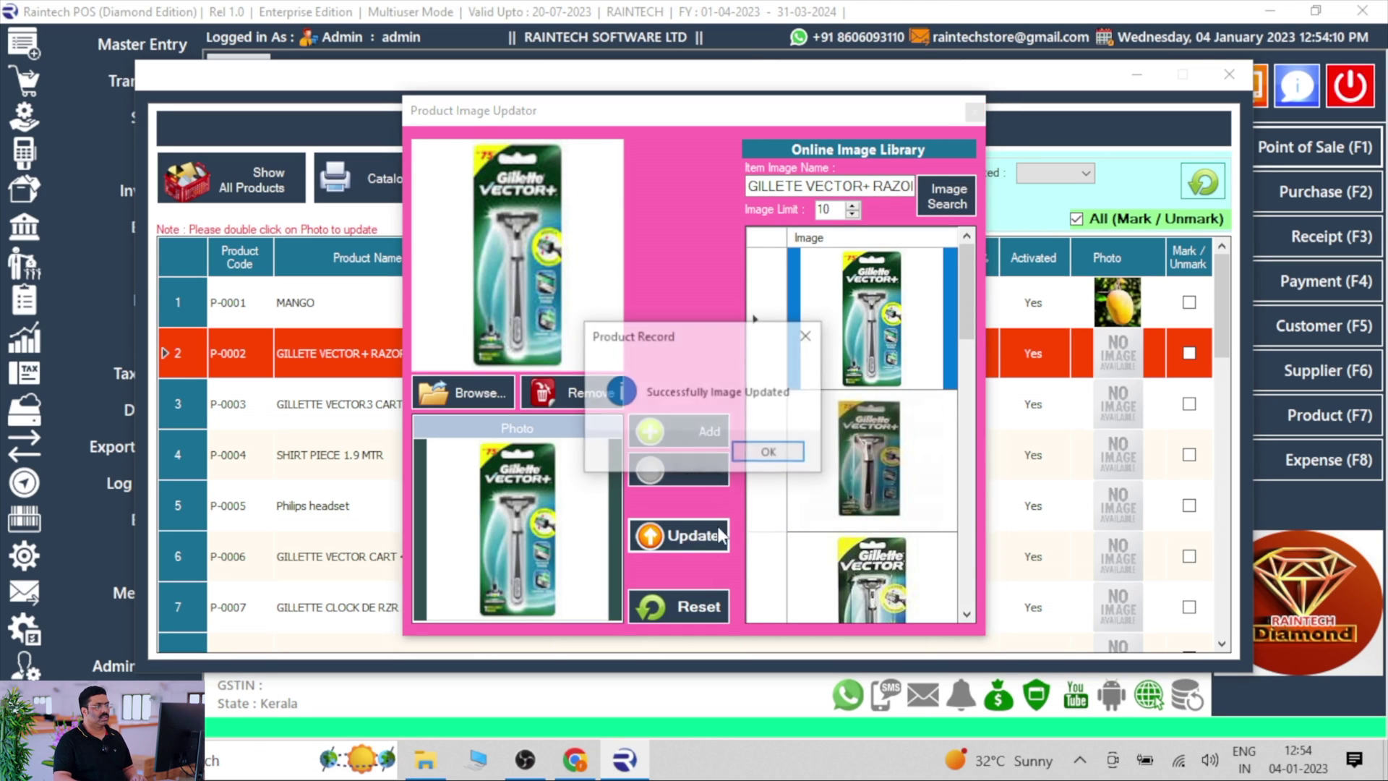
{"action": "left_click", "coordinate": [794, 452]}
{"action": "left_click", "coordinate": [973, 110]}
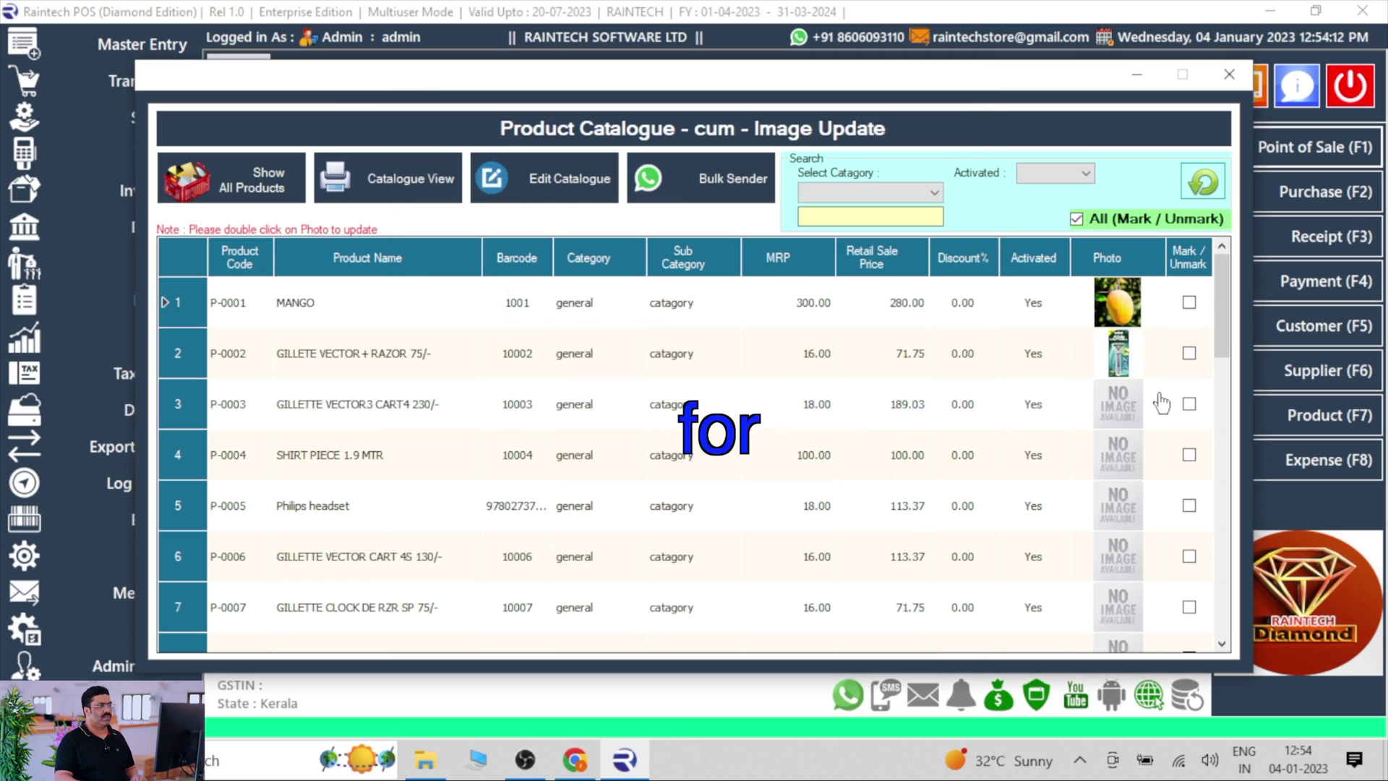
- Assign online library pictures to GILLETTE VECTOR3 CART4 230/- and SHIRT PIECE 1.9 MTR
{"action": "double_click", "coordinate": [1119, 405]}
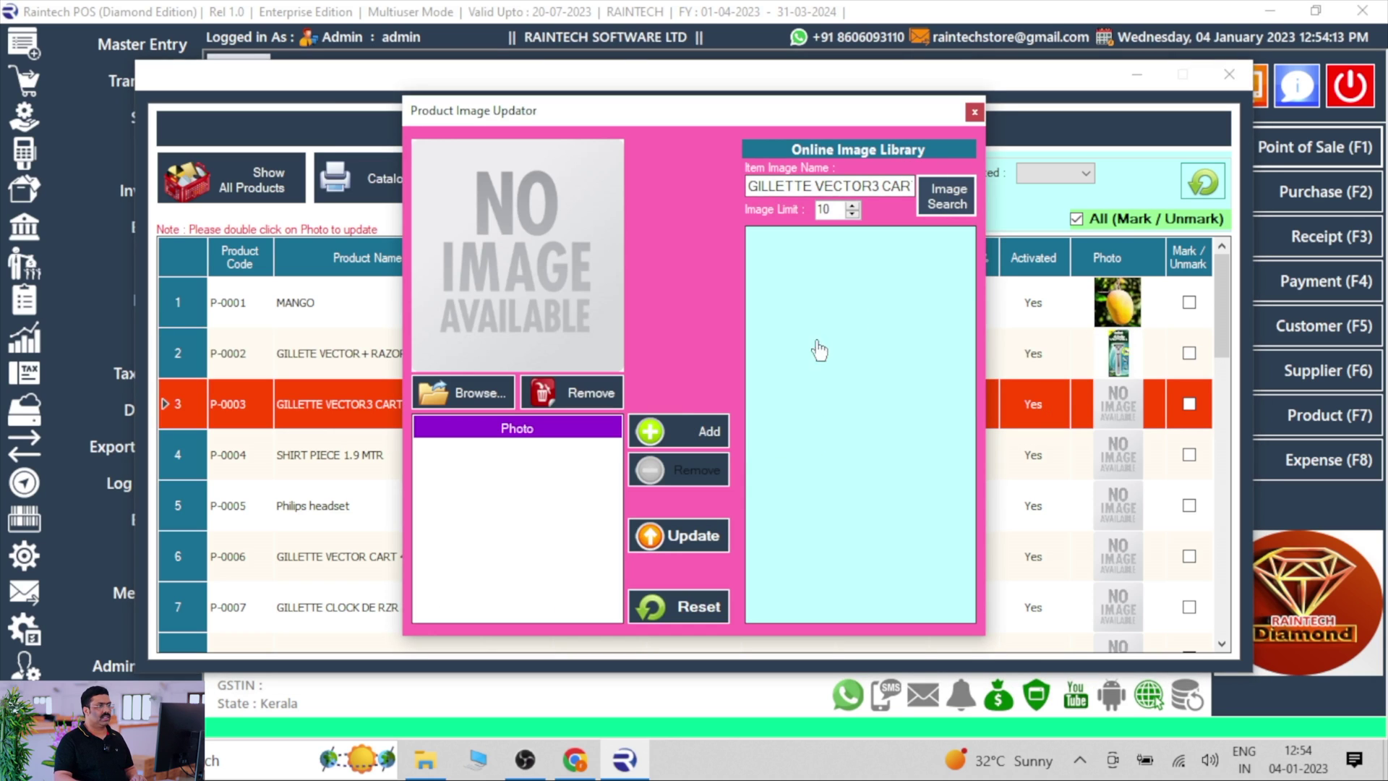
{"action": "left_click", "coordinate": [688, 433]}
{"action": "left_click", "coordinate": [689, 434]}
{"action": "left_click", "coordinate": [678, 535]}
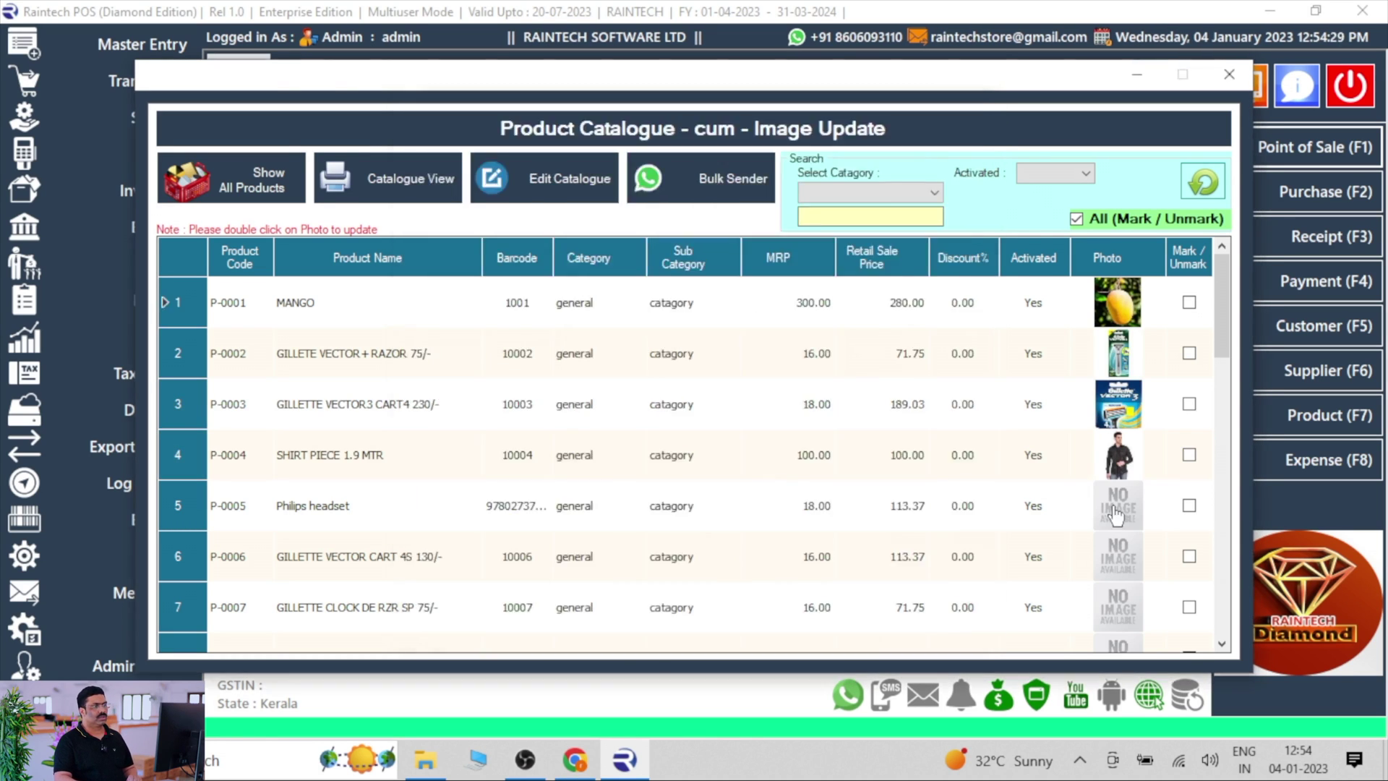
- Add an earphone picture from the online image library to the Philips headset product
{"action": "double_click", "coordinate": [1116, 514]}
{"action": "left_click", "coordinate": [689, 433]}
{"action": "left_click", "coordinate": [678, 535]}
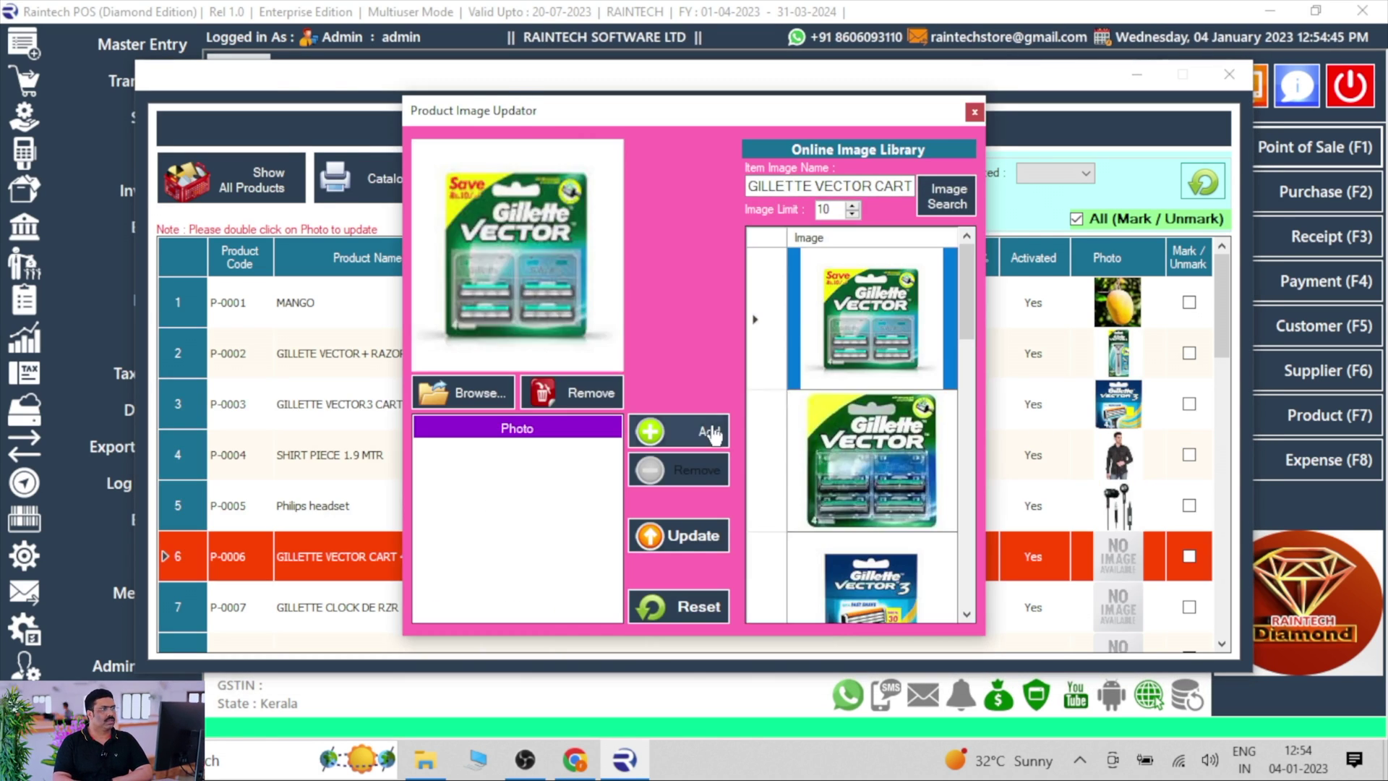
- Assign online library pictures to GILLETTE VECTOR CART 4S 130/- and GILLETTE CLOCK DE RZR SP 75/-
{"action": "left_click", "coordinate": [709, 432]}
{"action": "left_click", "coordinate": [678, 534]}
{"action": "left_click", "coordinate": [689, 434]}
{"action": "left_click", "coordinate": [678, 535]}
- Add an online library picture to GILLETE COATED BLADES 50/- and update its record
{"action": "double_click", "coordinate": [1117, 506]}
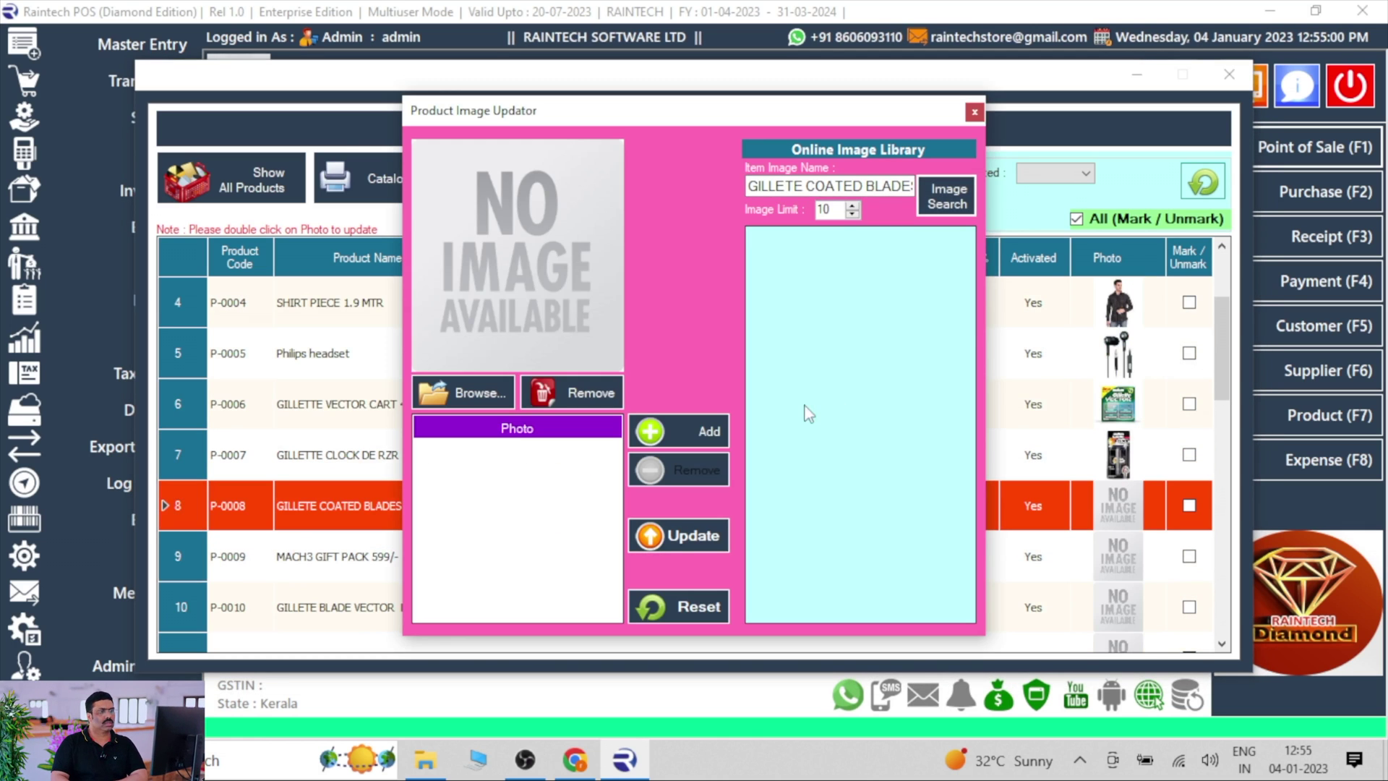
{"action": "left_click", "coordinate": [689, 434]}
{"action": "left_click", "coordinate": [678, 535]}
{"action": "left_click", "coordinate": [762, 452]}
{"action": "left_click", "coordinate": [975, 111]}
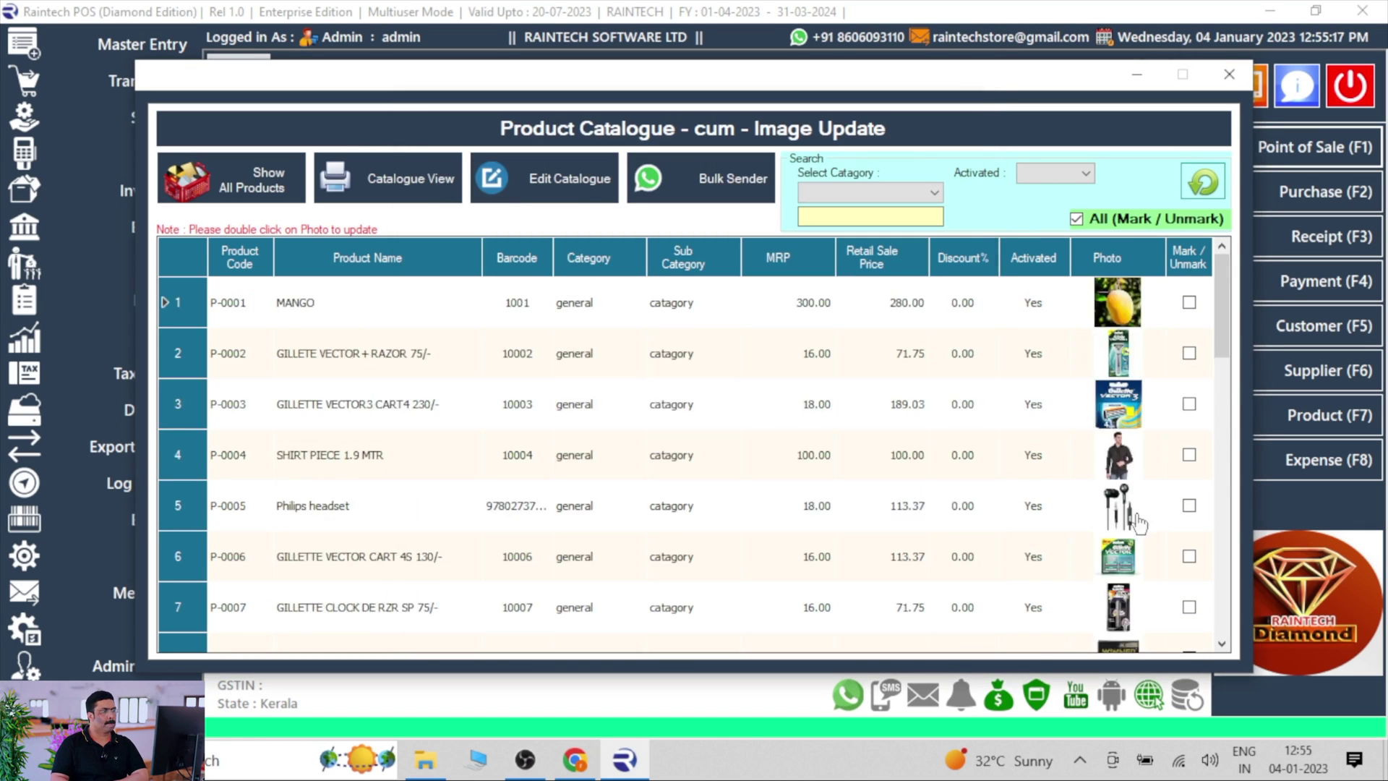
- Add an online library picture to MACH3 GIFT PACK 599/- and update its record
{"action": "scroll", "coordinate": [687, 463], "scroll_direction": "down", "scroll_amount": 3}
{"action": "double_click", "coordinate": [1117, 454]}
{"action": "left_click", "coordinate": [709, 432]}
{"action": "left_click", "coordinate": [678, 535]}
{"action": "left_click", "coordinate": [974, 112]}
- Search the online image library and assign pictures to the GILLETE BLADE VECTOR LUBRICANTS and ARIEL PERFECTWASH products
{"action": "scroll", "coordinate": [686, 462], "scroll_direction": "down", "scroll_amount": 3}
{"action": "double_click", "coordinate": [1117, 506]}
{"action": "left_click", "coordinate": [947, 195]}
{"action": "left_click", "coordinate": [709, 432]}
{"action": "left_click", "coordinate": [678, 535]}
{"action": "left_click", "coordinate": [947, 195]}
{"action": "left_click", "coordinate": [709, 432]}
{"action": "left_click", "coordinate": [678, 535]}
{"action": "left_click", "coordinate": [975, 111]}
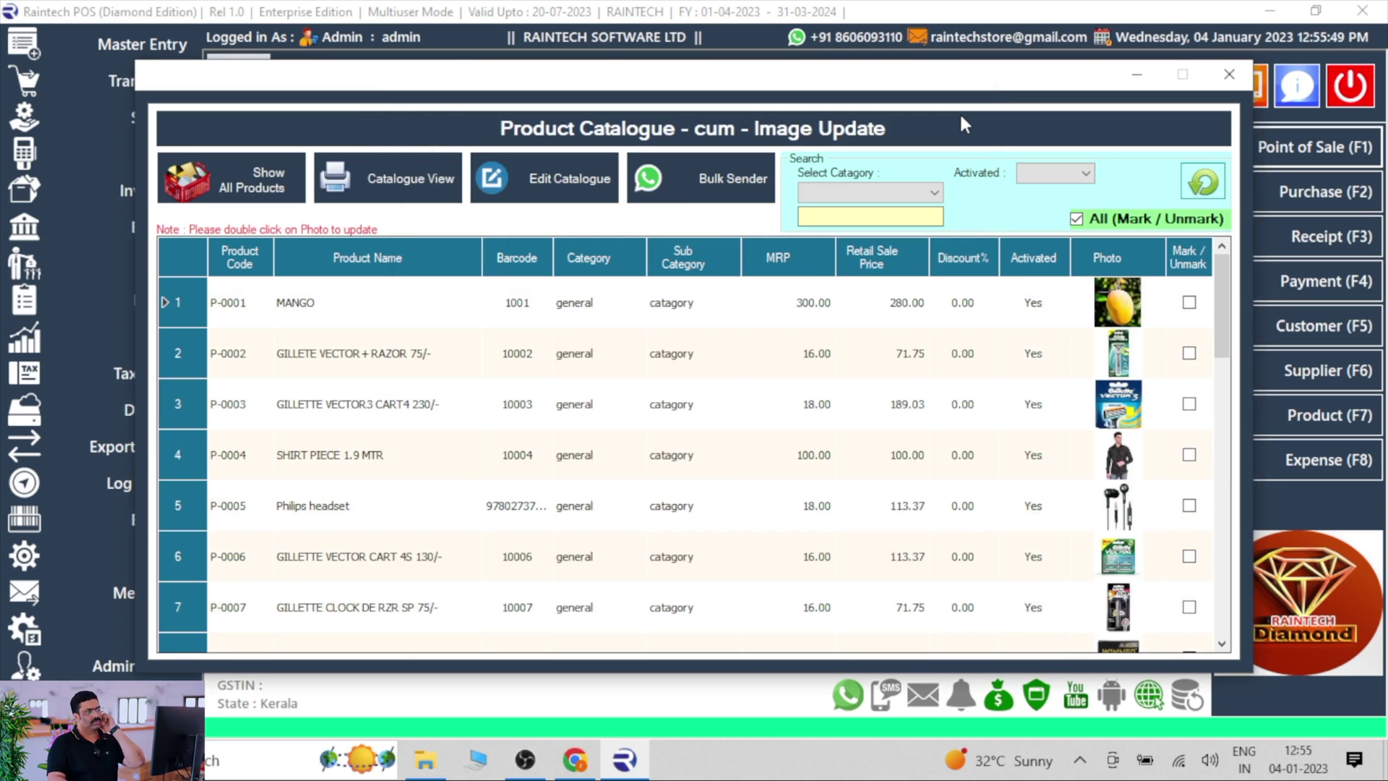
- Assign online library pictures to ARIEL MATIC TOP LOAD 4+2KG and ARIEL PERFECTWASH 4KG
{"action": "scroll", "coordinate": [687, 463], "scroll_direction": "down", "scroll_amount": 3}
{"action": "double_click", "coordinate": [1117, 454]}
{"action": "left_click", "coordinate": [709, 433]}
{"action": "left_click", "coordinate": [678, 535]}
{"action": "left_click", "coordinate": [974, 112]}
- Assign the first Tide Double Power picture to the TIDE JASMINE & ROSE product and update its record
{"action": "double_click", "coordinate": [1117, 505]}
{"action": "left_click", "coordinate": [698, 433]}
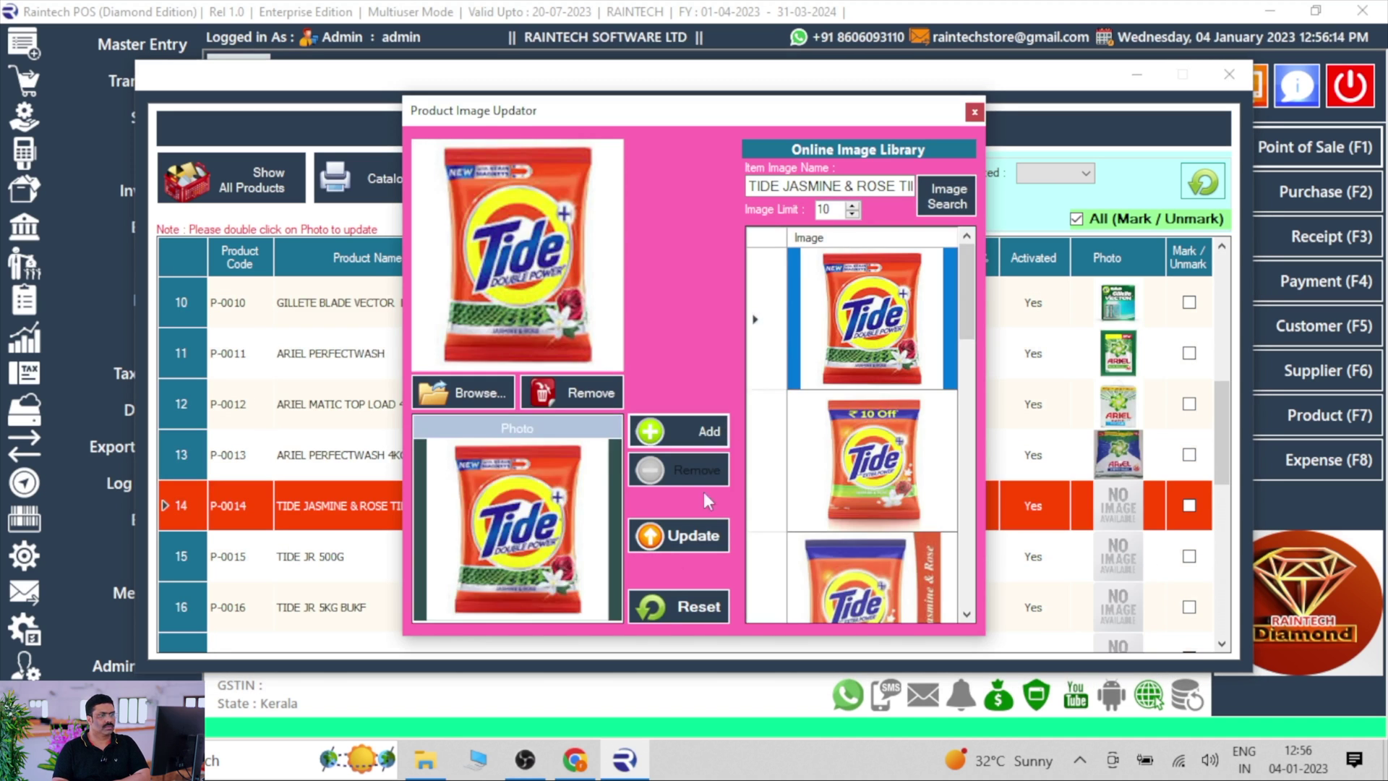
{"action": "left_click", "coordinate": [678, 535]}
{"action": "left_click", "coordinate": [974, 111]}
- Mark the products with photos for the catalogue, from MANGO down to GILLETTE CLOCK DE RZR SP 75/-
{"action": "left_click", "coordinate": [1189, 302]}
{"action": "left_click", "coordinate": [1189, 353]}
{"action": "left_click", "coordinate": [1189, 403]}
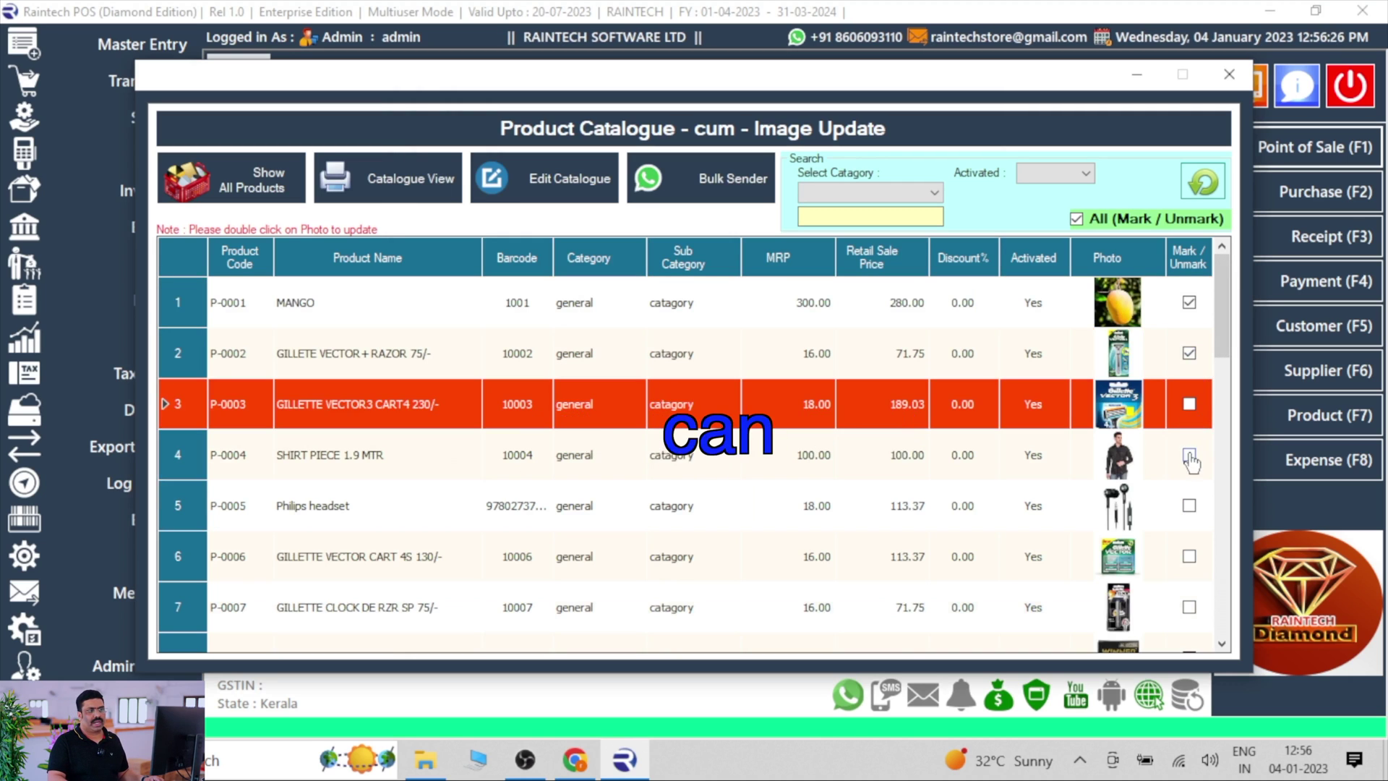
{"action": "left_click", "coordinate": [1189, 455]}
{"action": "left_click", "coordinate": [1189, 505]}
{"action": "left_click", "coordinate": [1189, 555]}
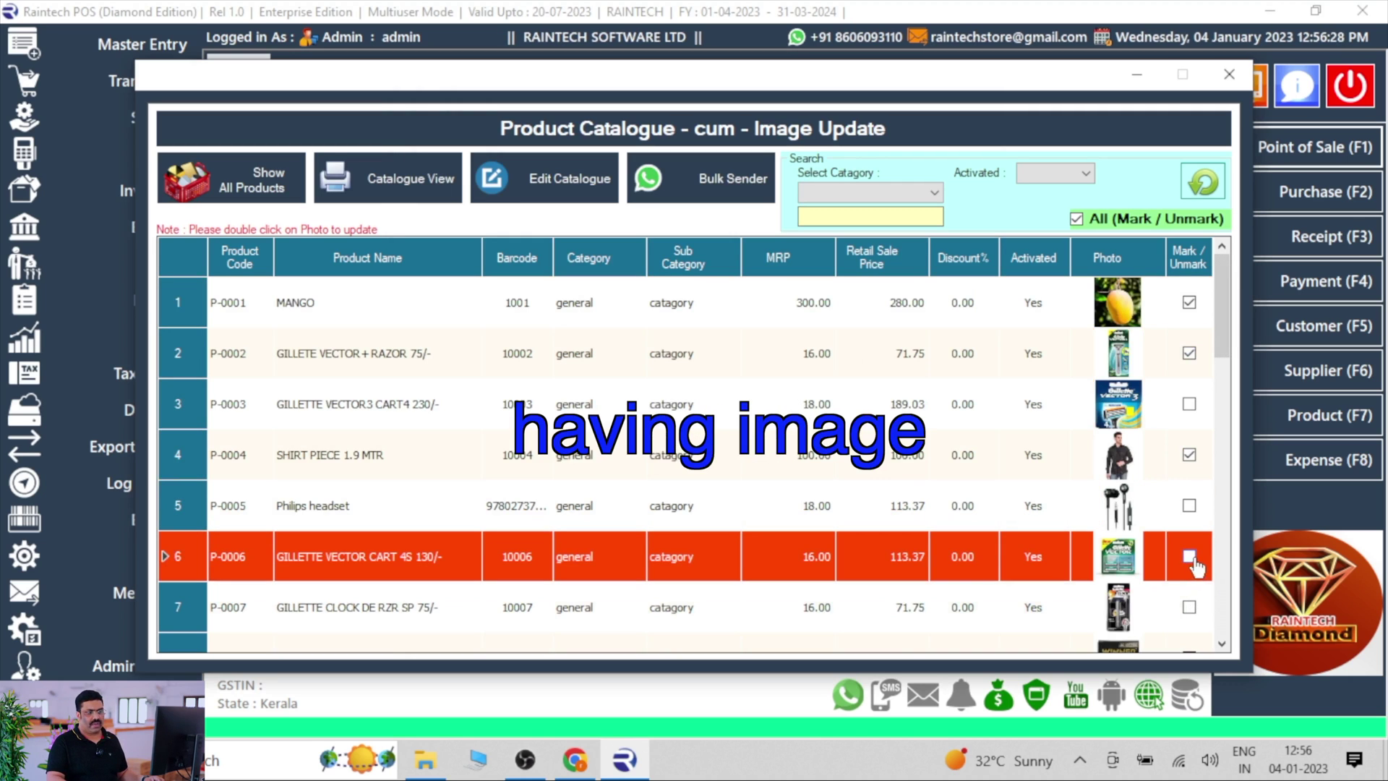
{"action": "left_click", "coordinate": [1189, 506]}
{"action": "left_click", "coordinate": [1189, 606]}
- Mark the products from GILLETE COATED BLADES 50/- to TIDE JASMINE & ROSE and generate the catalogue view
{"action": "scroll", "coordinate": [1186, 520], "scroll_direction": "down", "scroll_amount": 1}
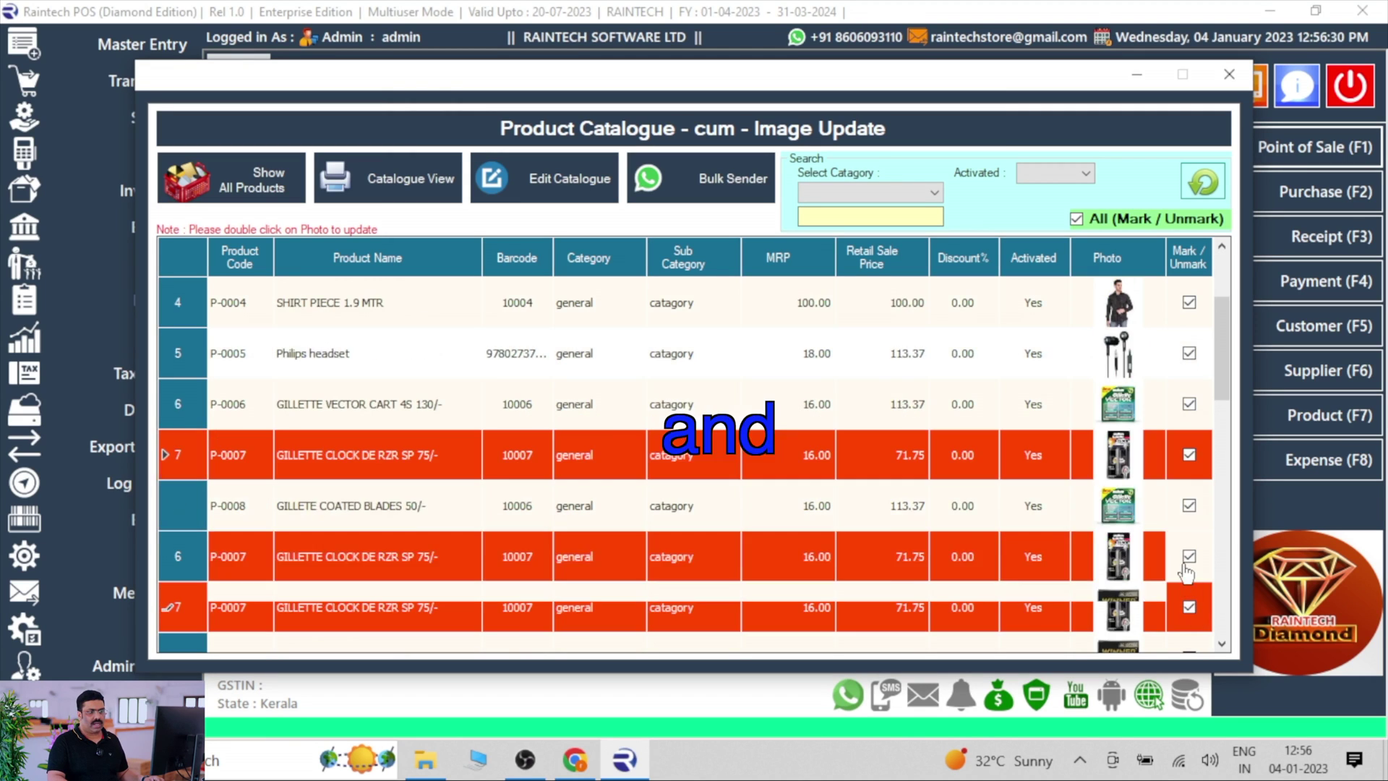
{"action": "left_click", "coordinate": [1189, 505]}
{"action": "left_click", "coordinate": [1189, 556]}
{"action": "left_click", "coordinate": [1189, 607]}
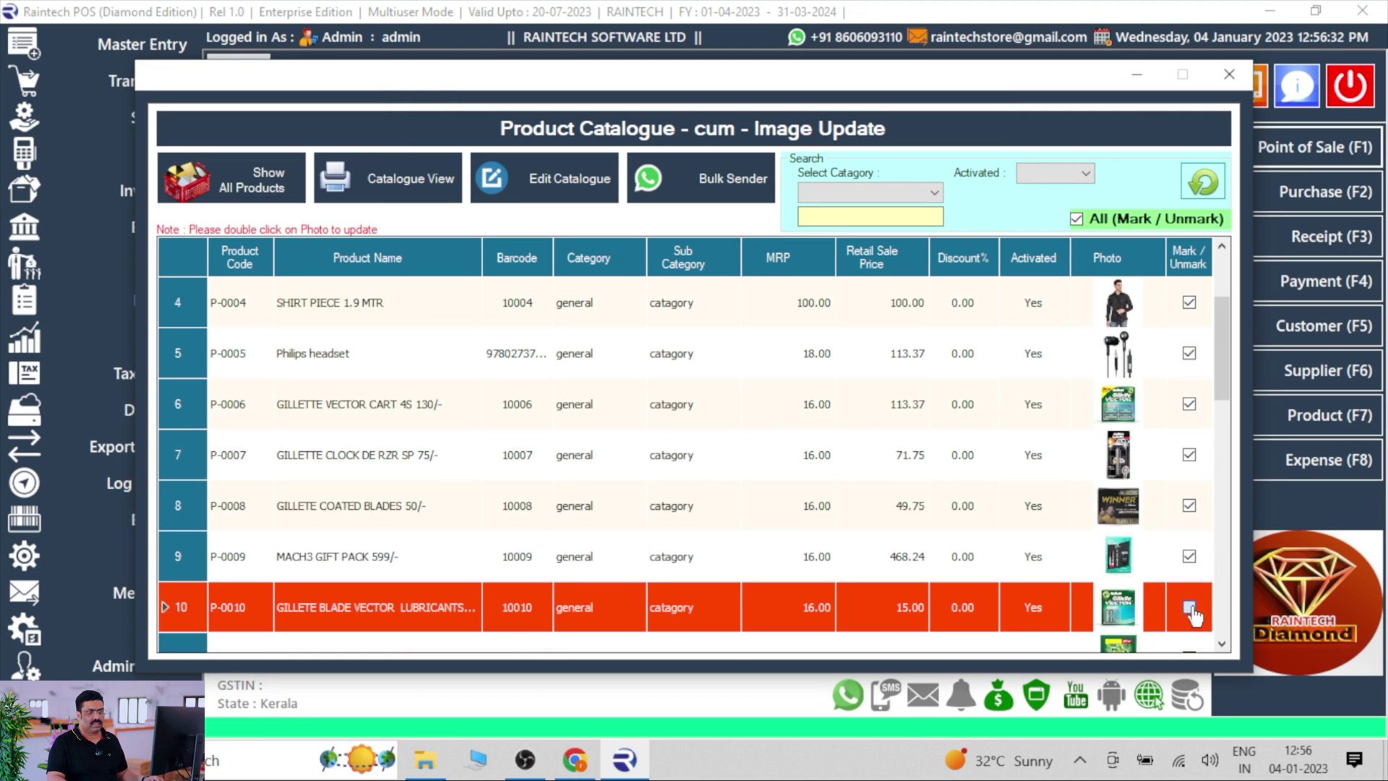
{"action": "scroll", "coordinate": [1189, 578], "scroll_direction": "down", "scroll_amount": 1}
{"action": "left_click", "coordinate": [1189, 506]}
{"action": "left_click", "coordinate": [1189, 556]}
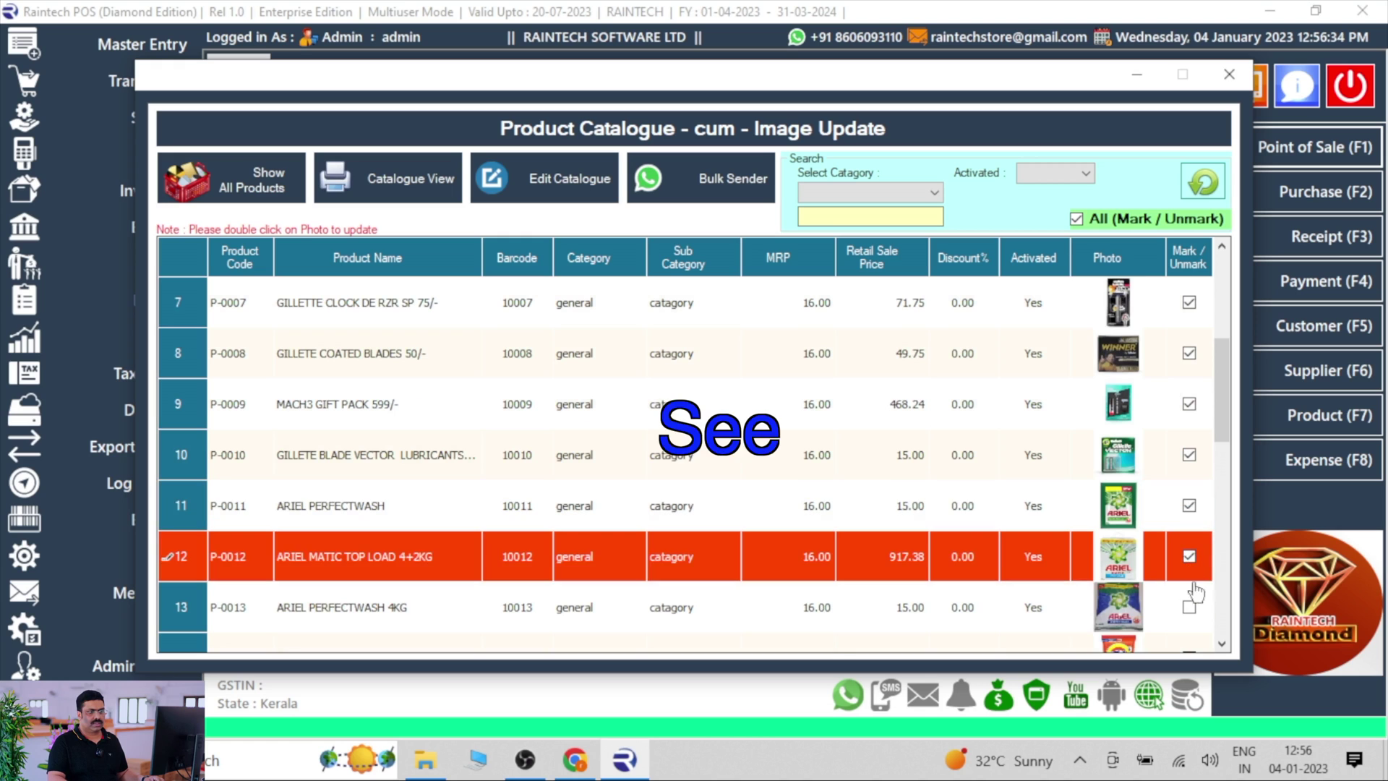
{"action": "left_click", "coordinate": [1189, 607]}
{"action": "scroll", "coordinate": [1192, 592], "scroll_direction": "down", "scroll_amount": 1}
{"action": "left_click", "coordinate": [1189, 505]}
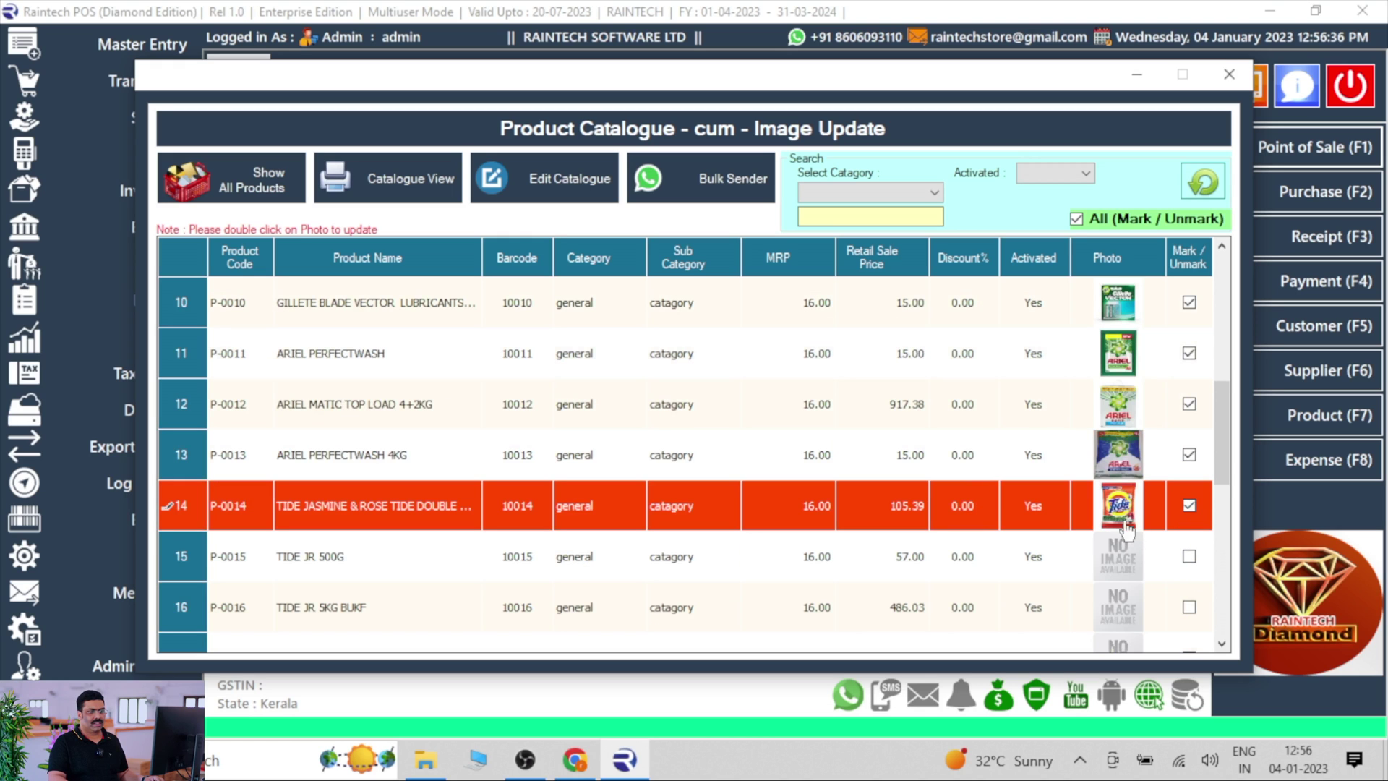
{"action": "left_click", "coordinate": [415, 180]}
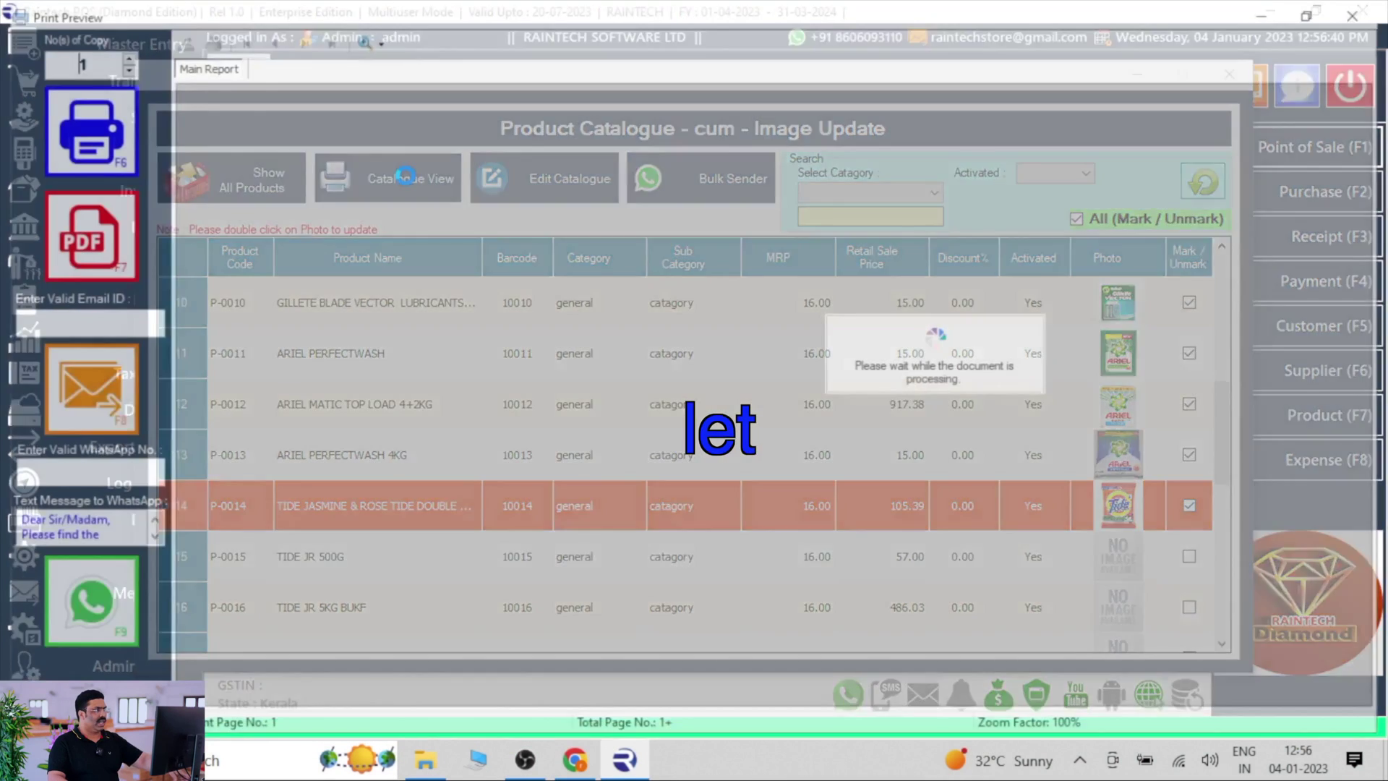
- Examine the product entries on both pages of the generated catalogue preview
{"action": "scroll", "coordinate": [434, 195], "scroll_direction": "down", "scroll_amount": 5}
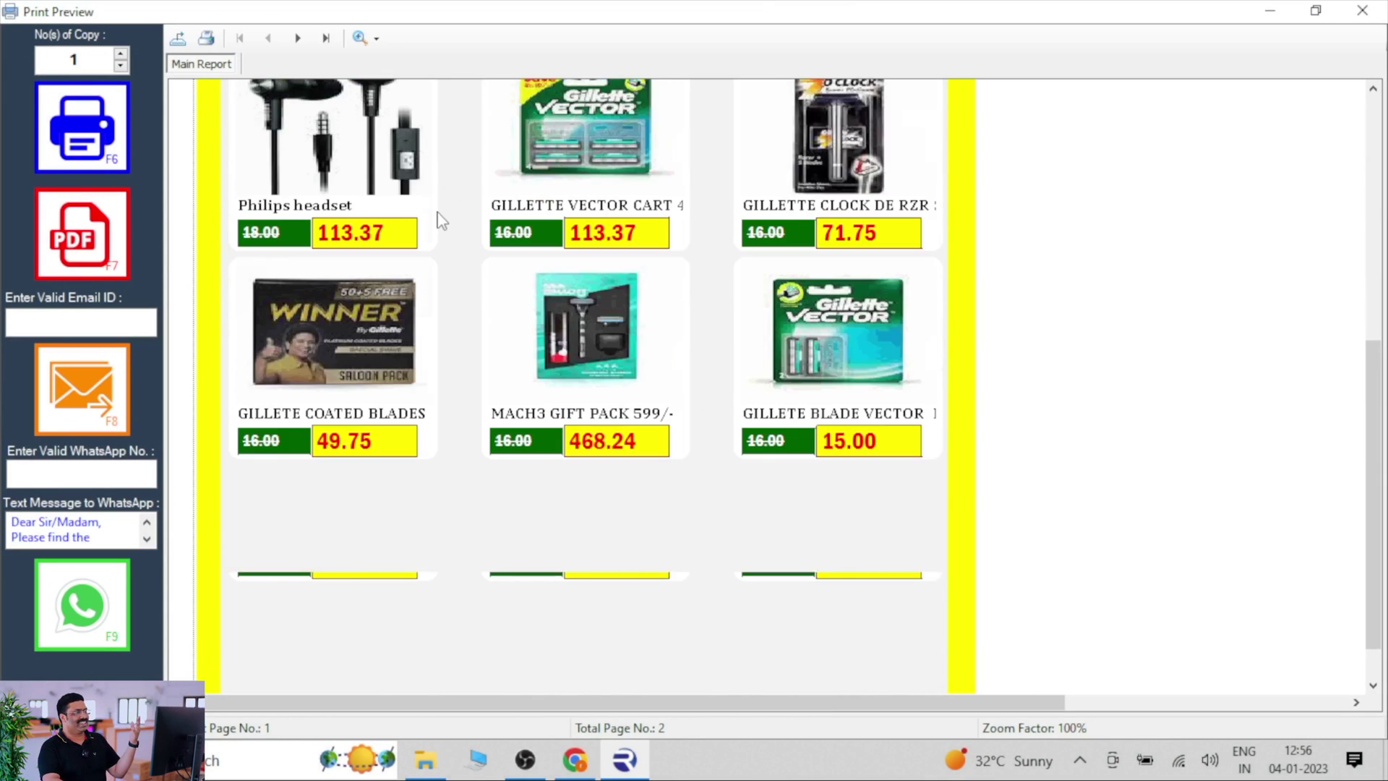
{"action": "left_click_drag", "start_coordinate": [237, 456], "coordinate": [735, 582]}
{"action": "left_click", "coordinate": [300, 37]}
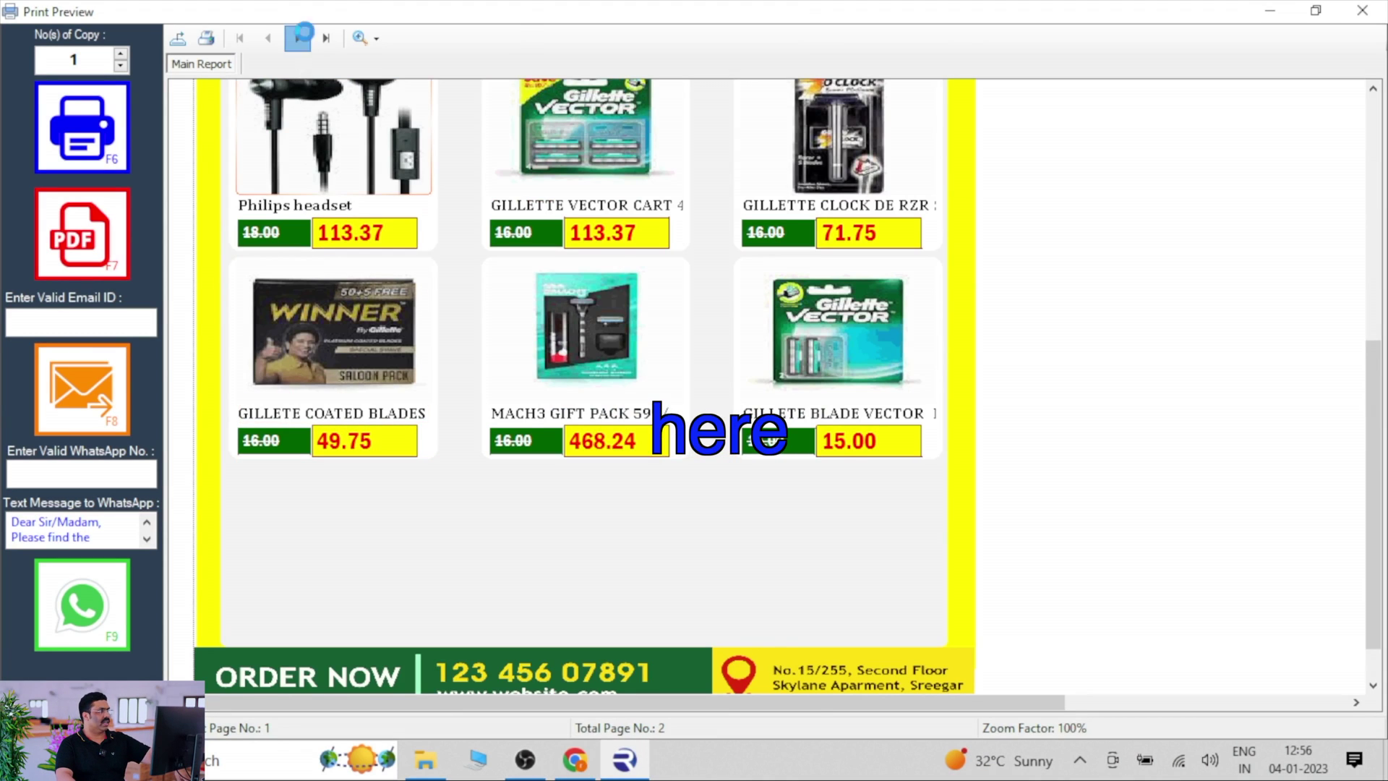
{"action": "scroll", "coordinate": [482, 305], "scroll_direction": "down", "scroll_amount": 3}
{"action": "scroll", "coordinate": [541, 313], "scroll_direction": "up", "scroll_amount": 3}
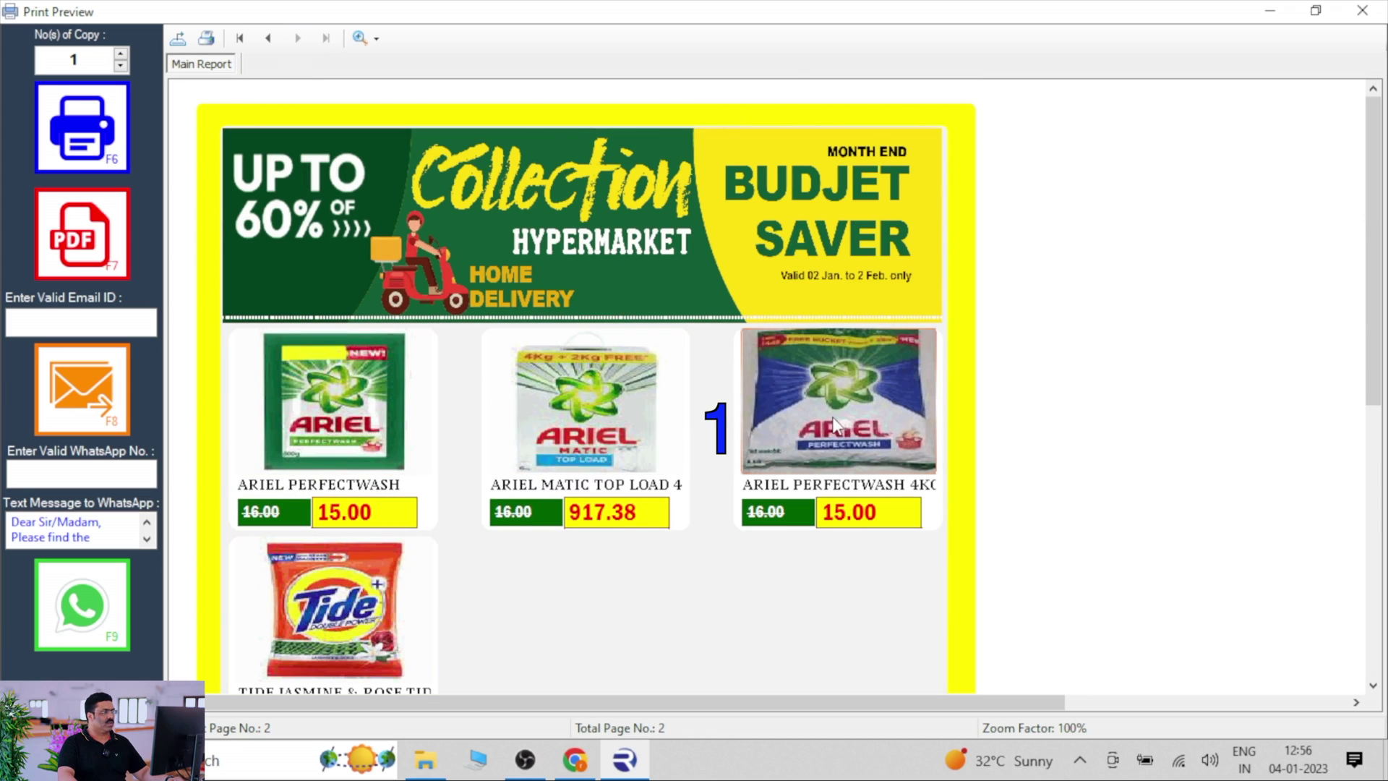
- Unmark the products from ARIEL PERFECTWASH (P-0011) to TIDE JASMINE & ROSE (P-0014) and regenerate the catalogue view
{"action": "left_click", "coordinate": [1362, 10]}
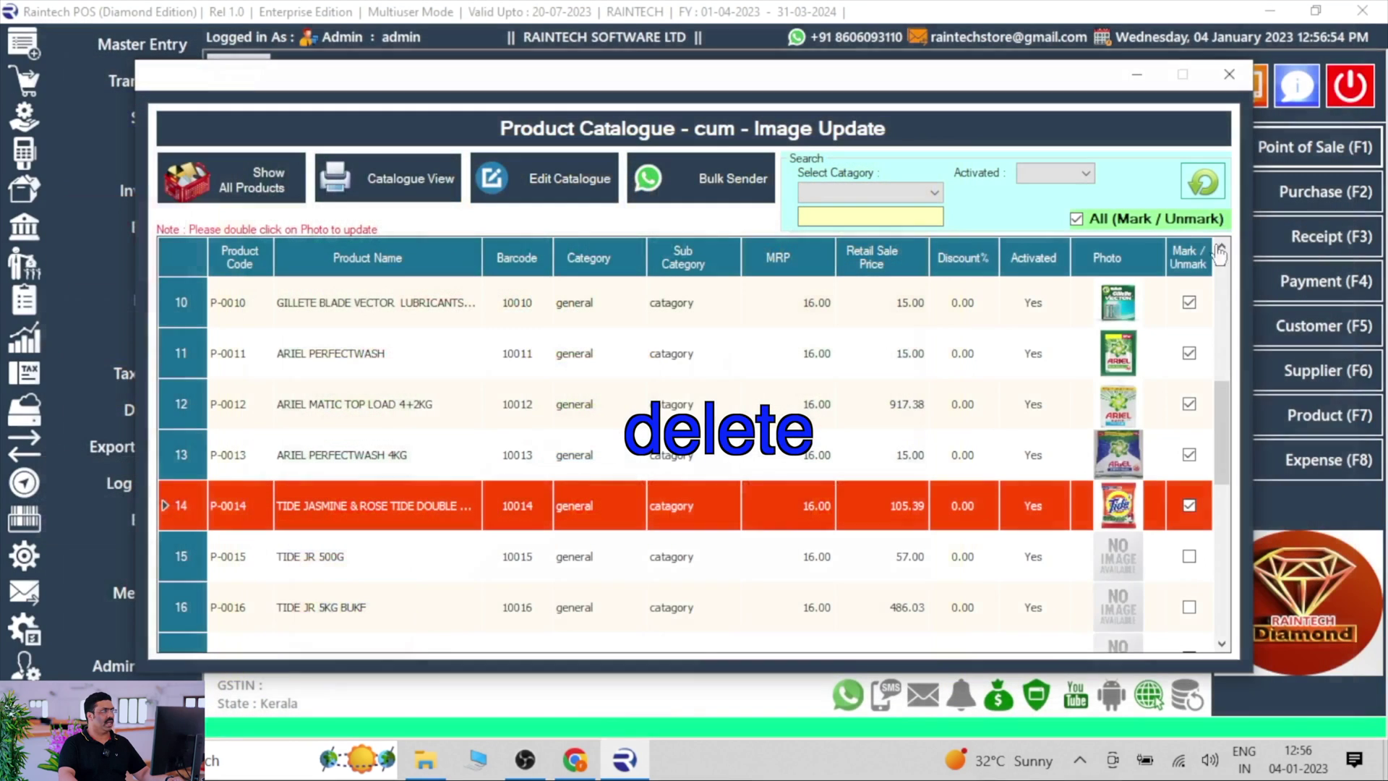
{"action": "left_click", "coordinate": [1189, 455]}
{"action": "left_click", "coordinate": [1189, 404]}
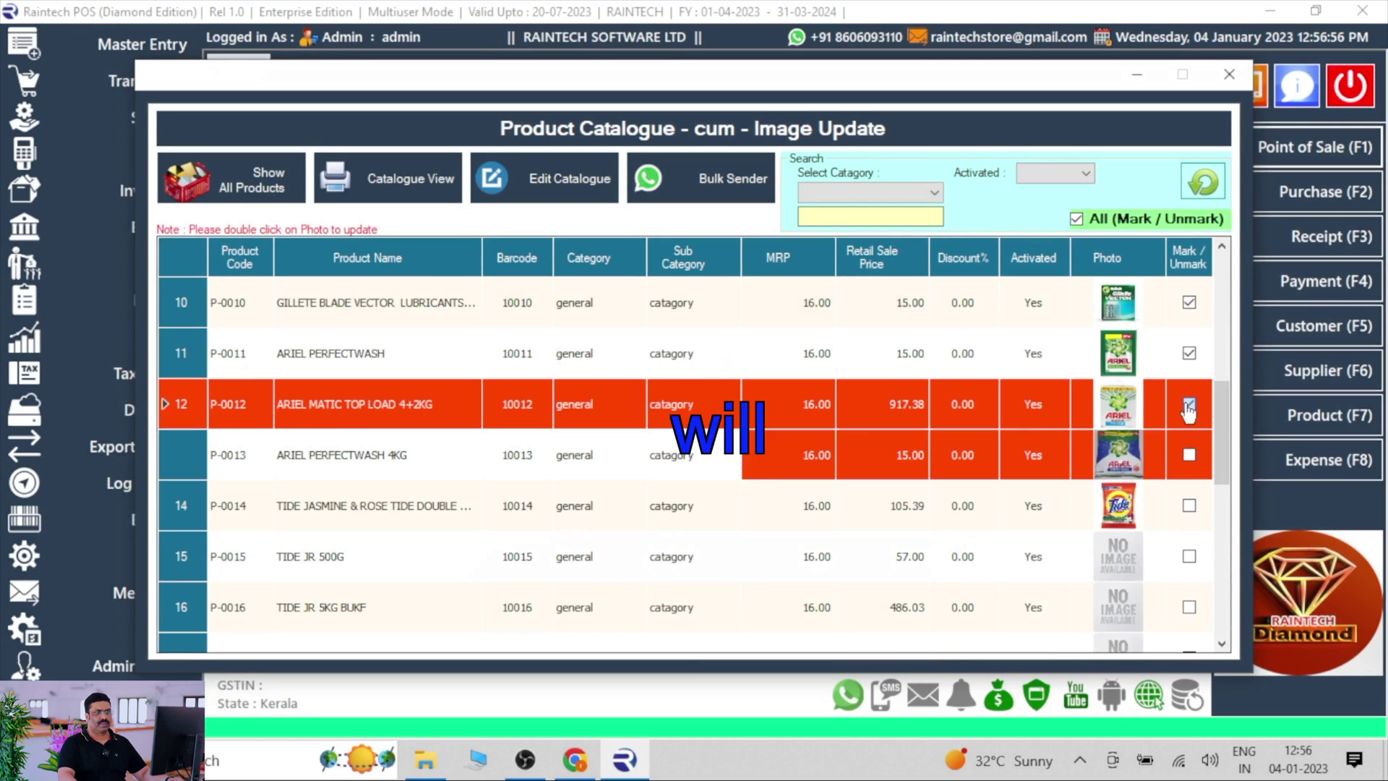
{"action": "left_click", "coordinate": [1189, 354]}
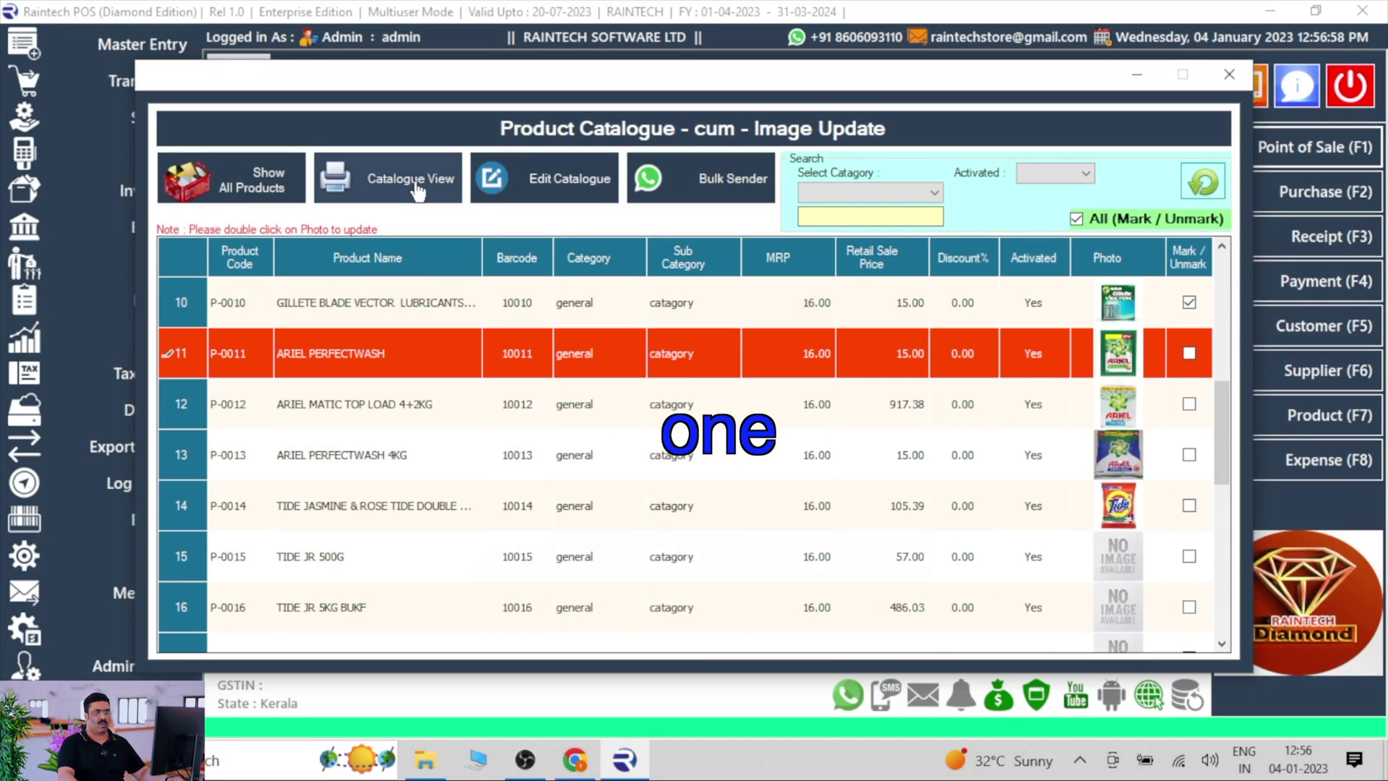
{"action": "left_click", "coordinate": [393, 181]}
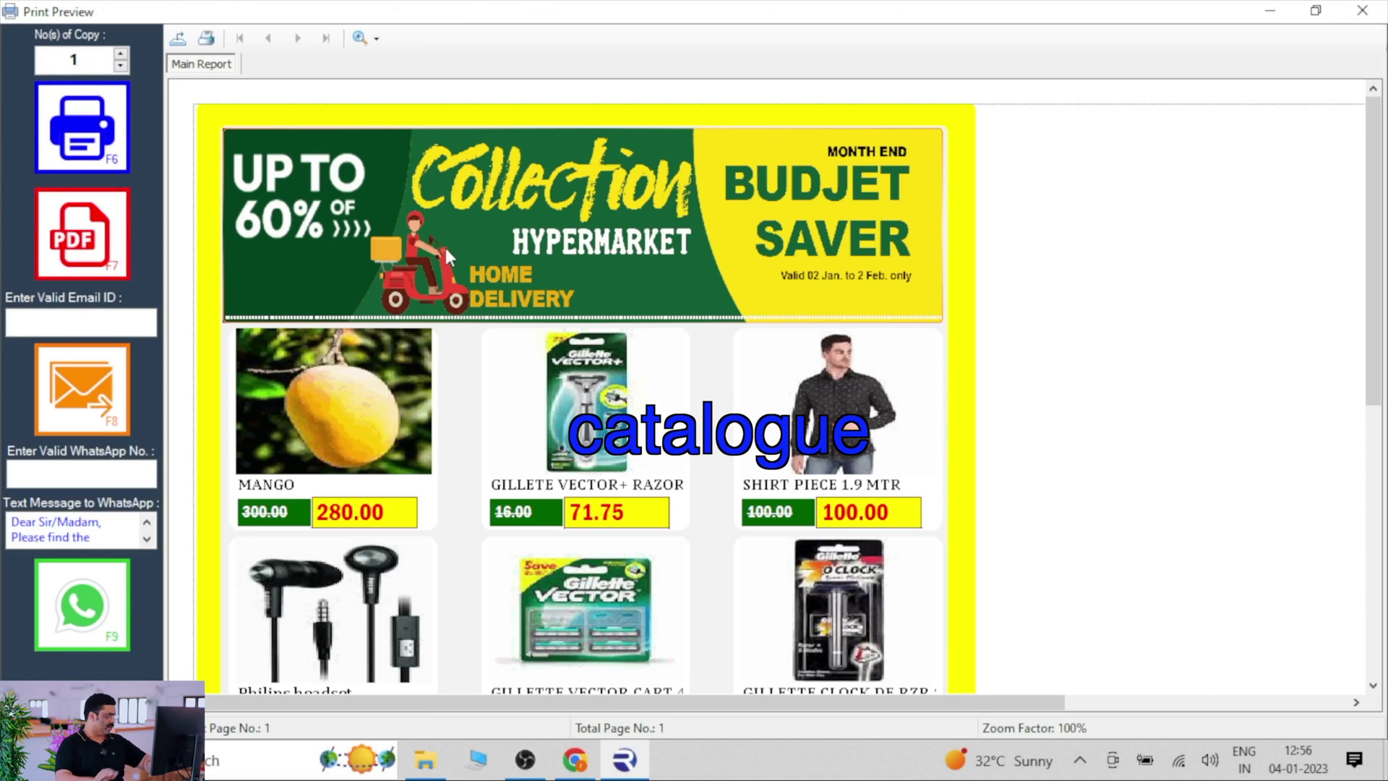
- Examine the regenerated catalogue at 150% and 100% zoom, from the header banner to the last product row
{"action": "left_click", "coordinate": [375, 38]}
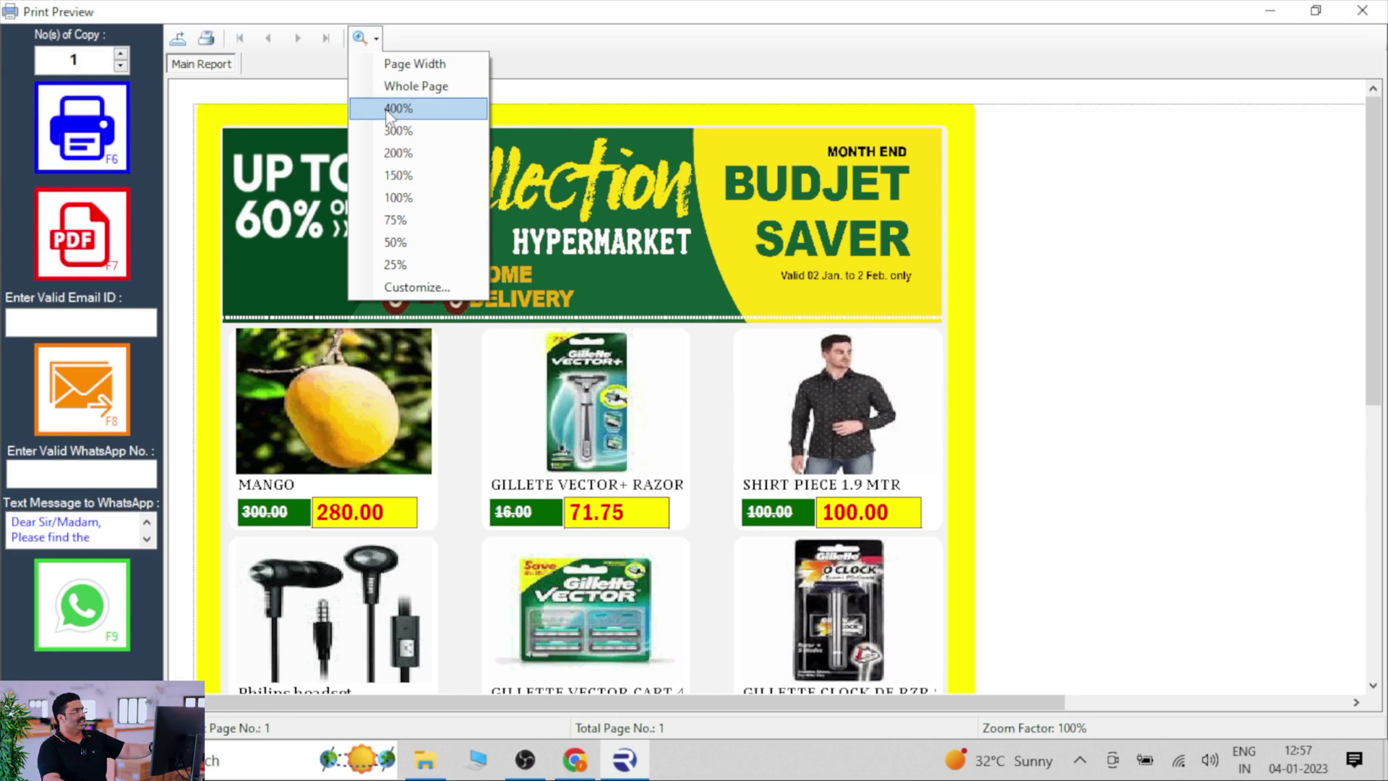
{"action": "left_click", "coordinate": [397, 175]}
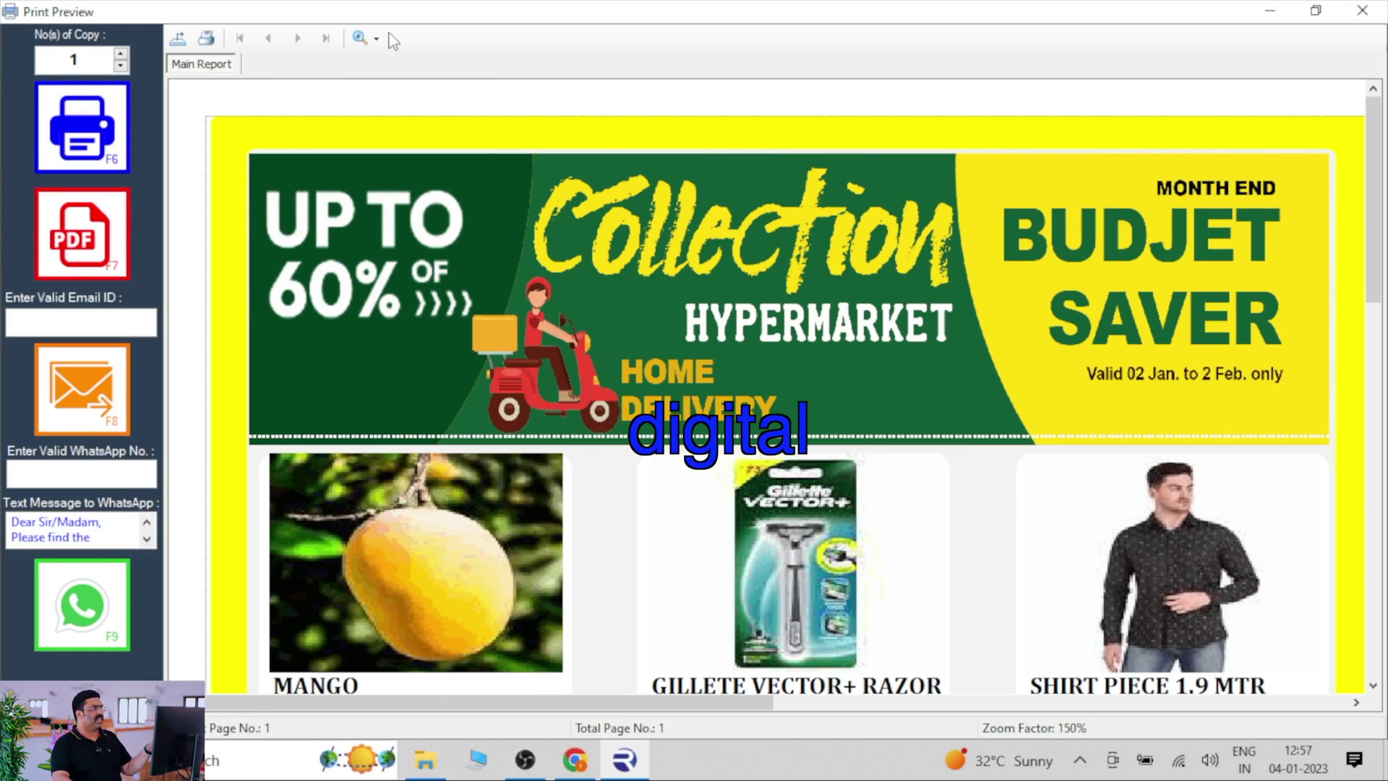
{"action": "left_click", "coordinate": [375, 38]}
{"action": "left_click", "coordinate": [398, 198]}
{"action": "scroll", "coordinate": [535, 215], "scroll_direction": "down", "scroll_amount": 5}
{"action": "scroll", "coordinate": [553, 215], "scroll_direction": "up", "scroll_amount": 5}
{"action": "scroll", "coordinate": [555, 217], "scroll_direction": "up", "scroll_amount": 3}
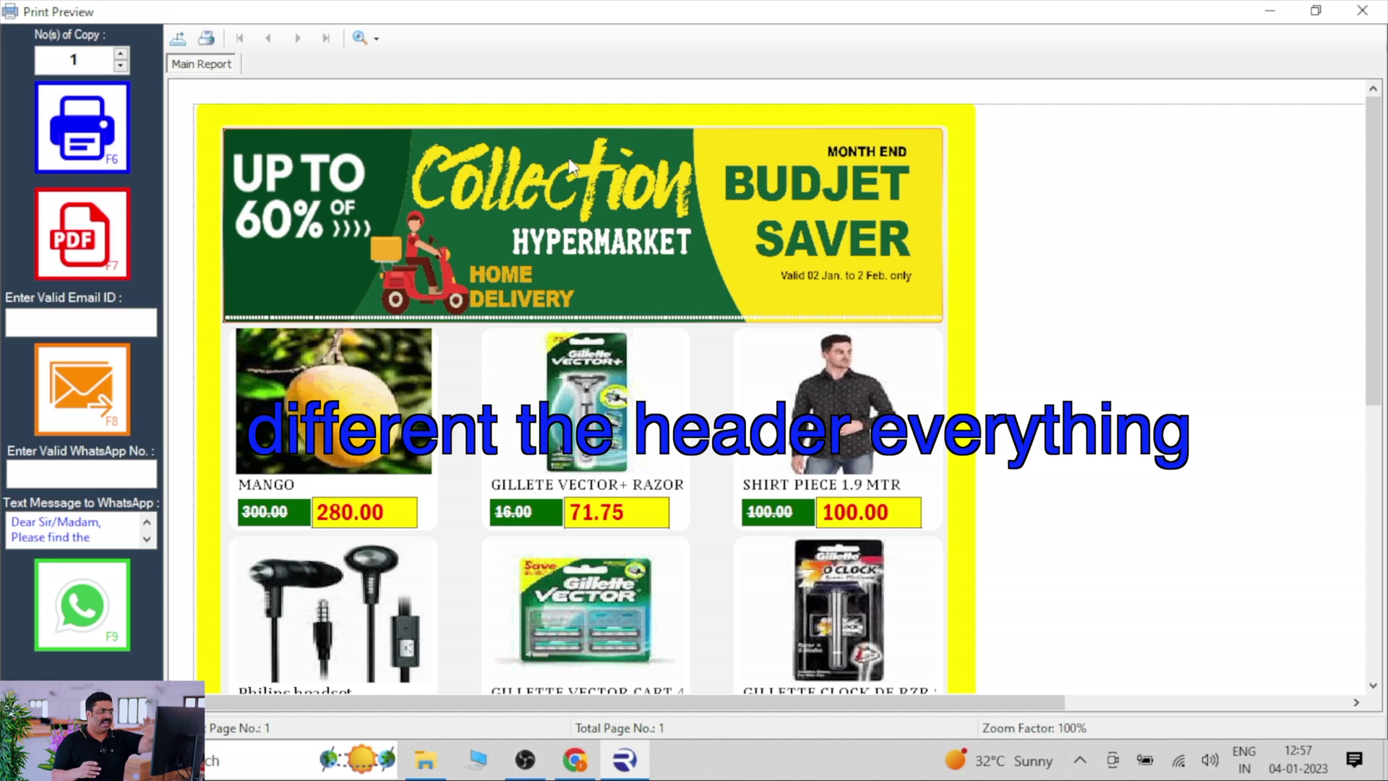
{"action": "scroll", "coordinate": [569, 216], "scroll_direction": "down", "scroll_amount": 2}
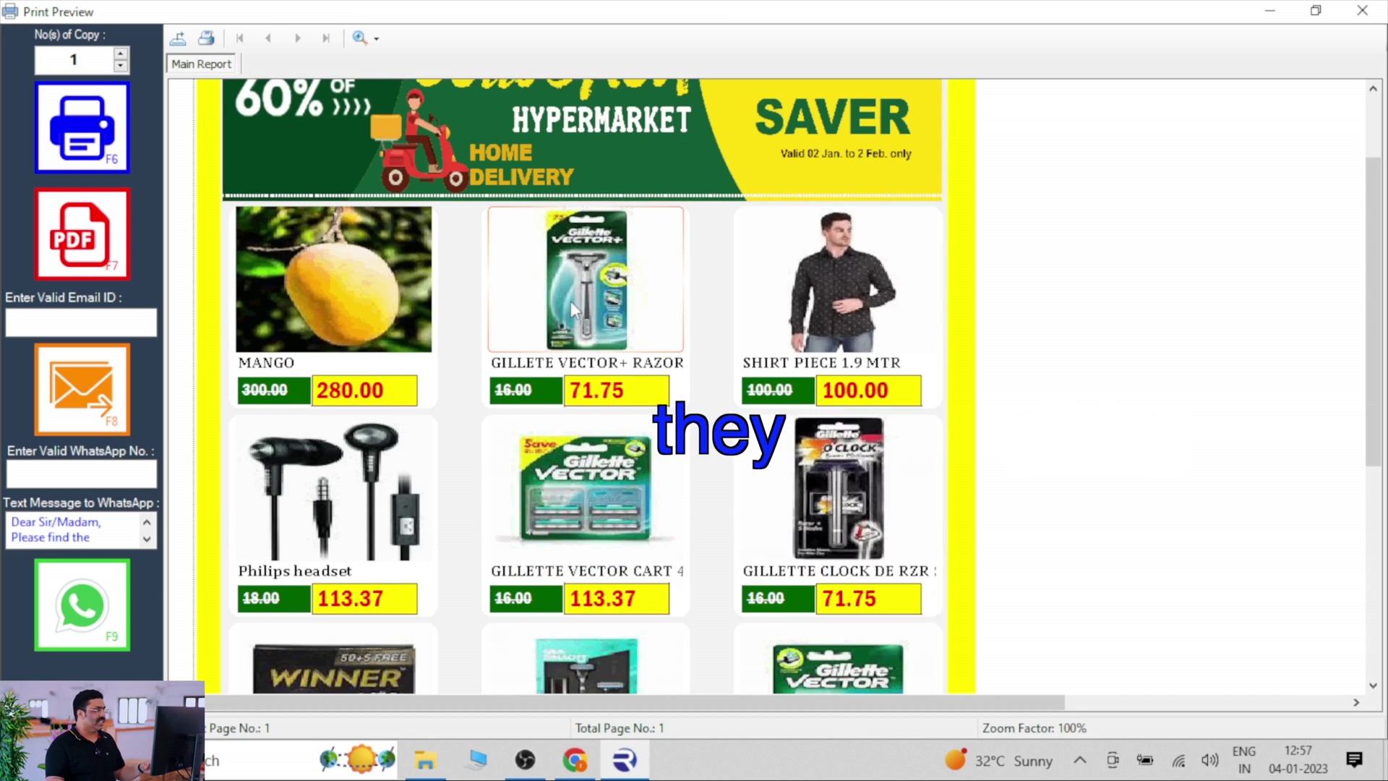
{"action": "scroll", "coordinate": [571, 301], "scroll_direction": "down", "scroll_amount": 2}
{"action": "scroll", "coordinate": [586, 308], "scroll_direction": "down", "scroll_amount": 2}
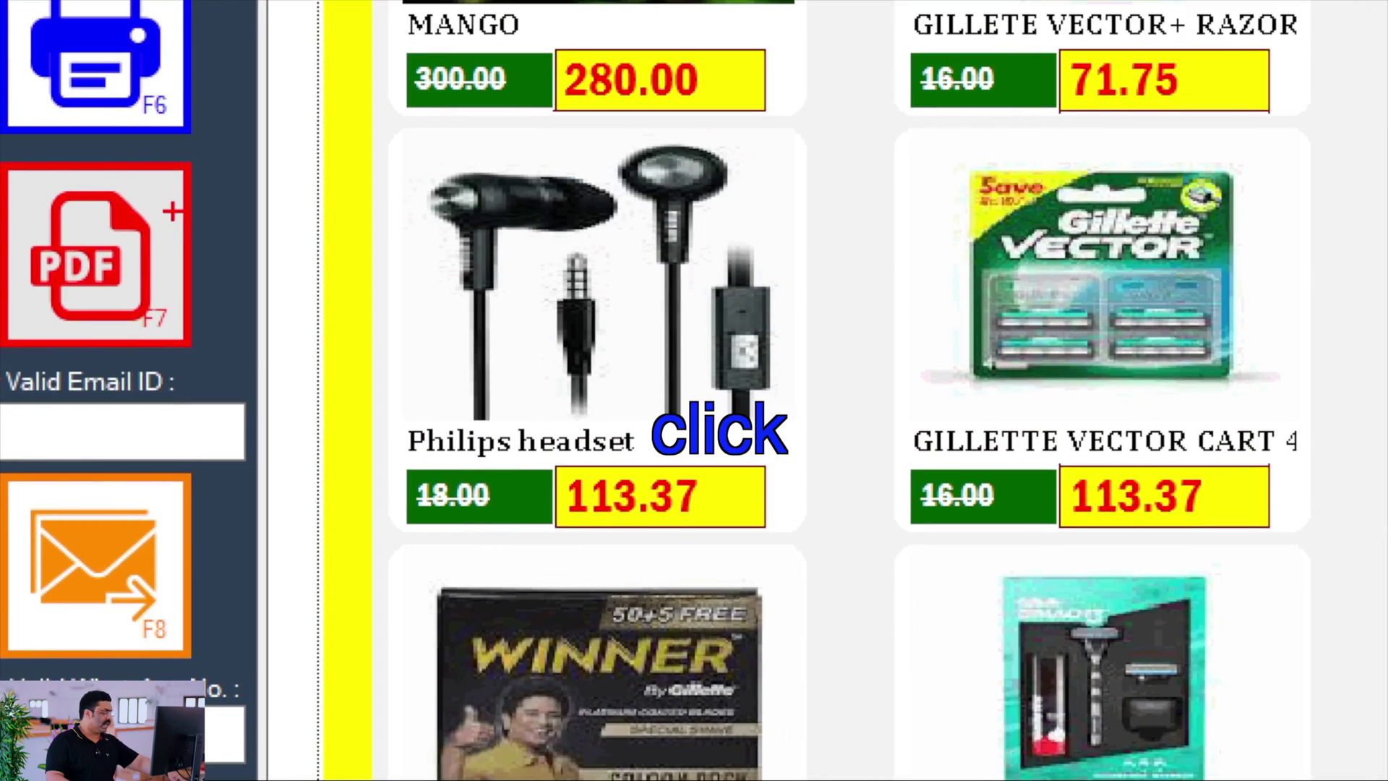
- Export the catalogue as a PDF named CATLOUGE 123 to the Desktop
{"action": "left_click", "coordinate": [112, 231]}
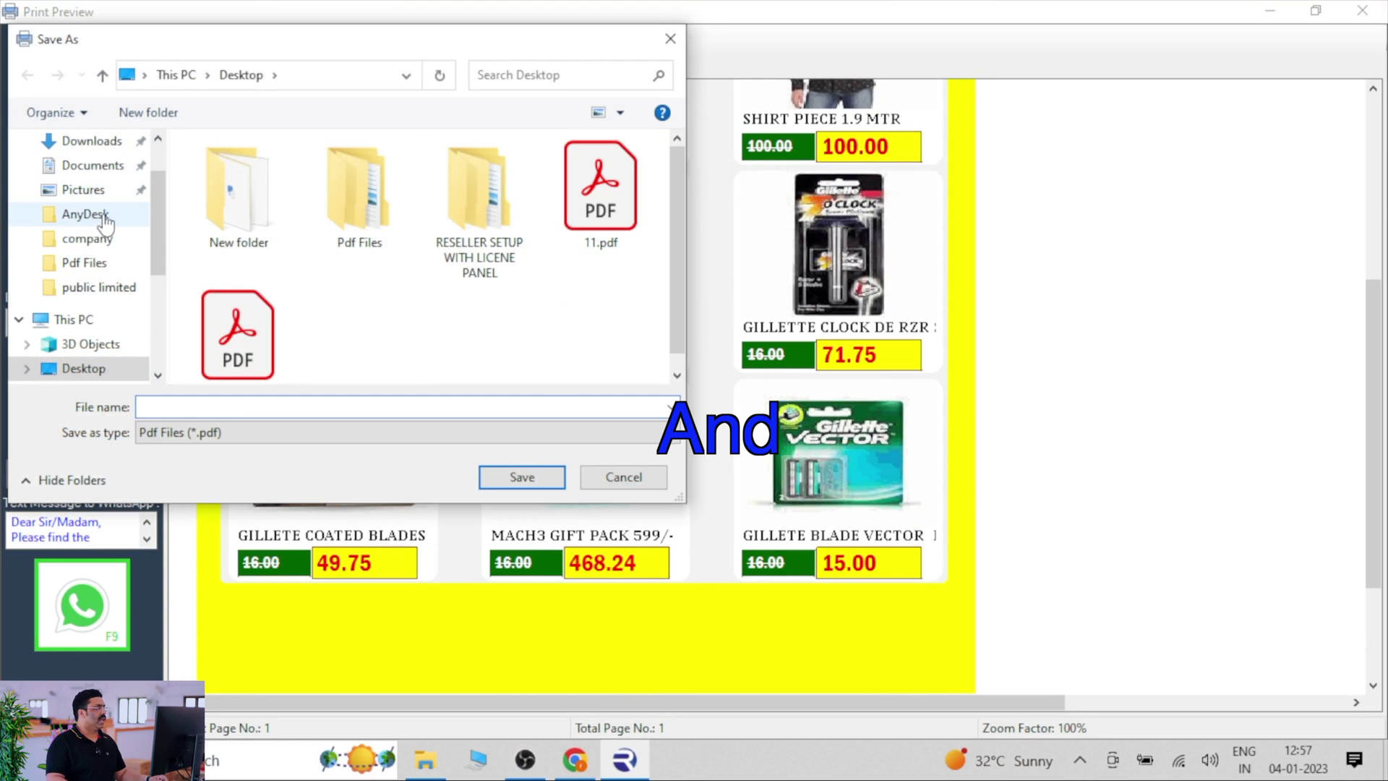
{"action": "scroll", "coordinate": [155, 231], "scroll_direction": "up", "scroll_amount": 1}
{"action": "left_click", "coordinate": [109, 182]}
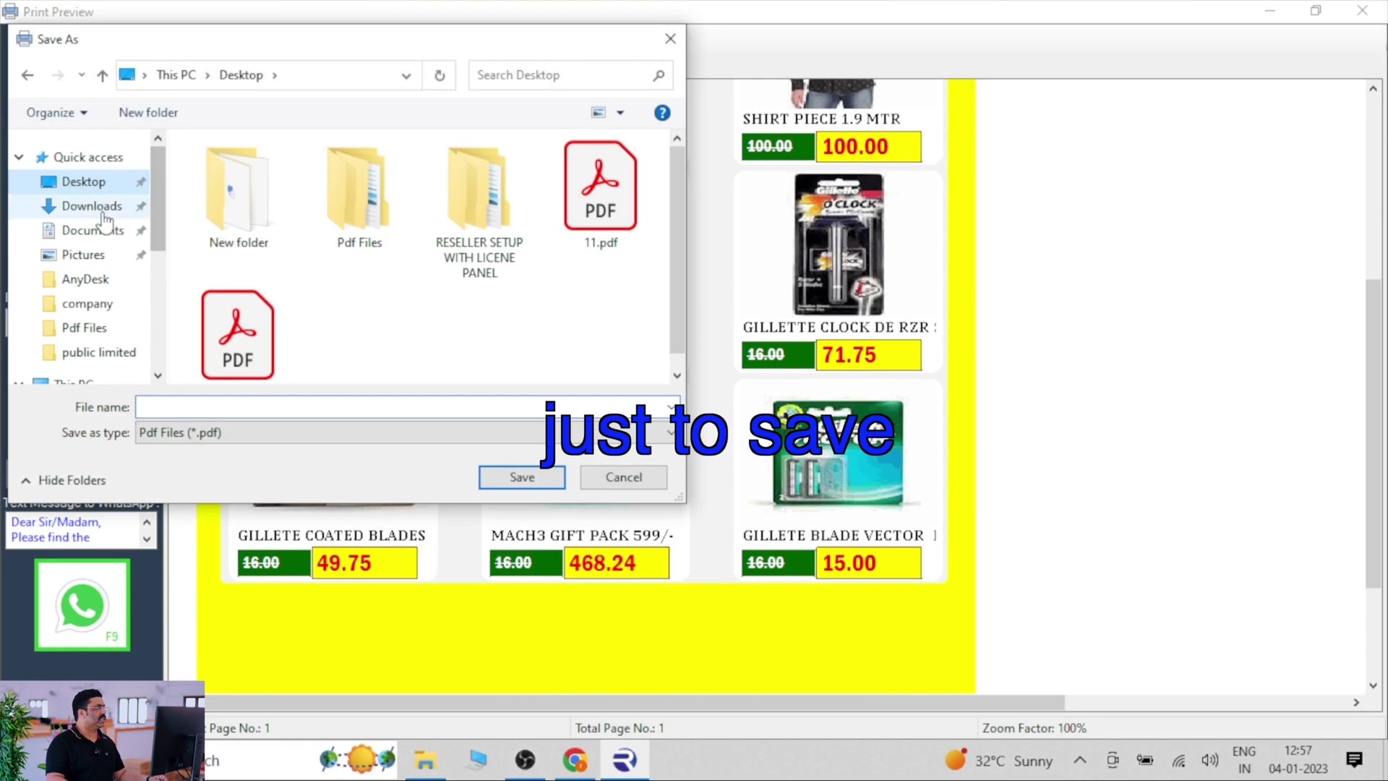
{"action": "left_click", "coordinate": [514, 480]}
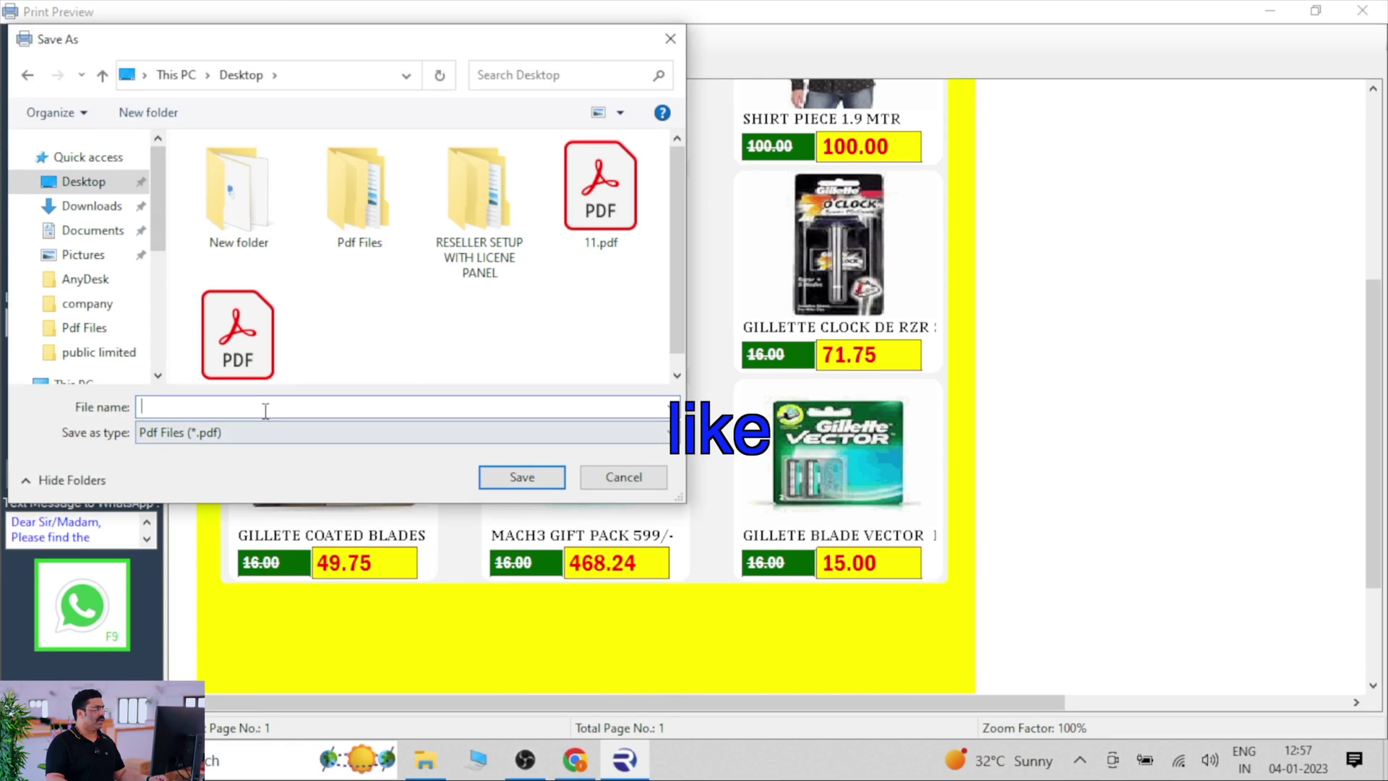
{"action": "type", "text": "CATLOUGE 123"}
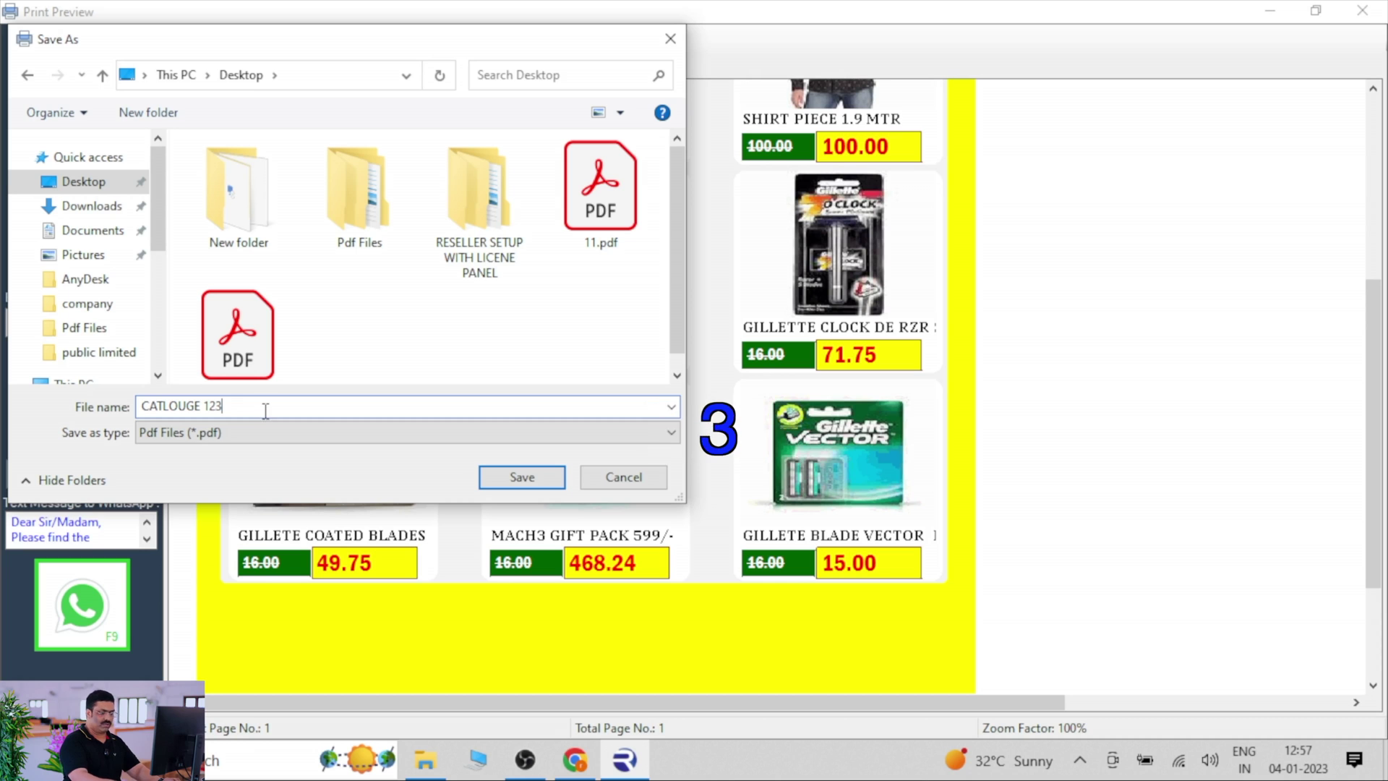
{"action": "left_click", "coordinate": [544, 483]}
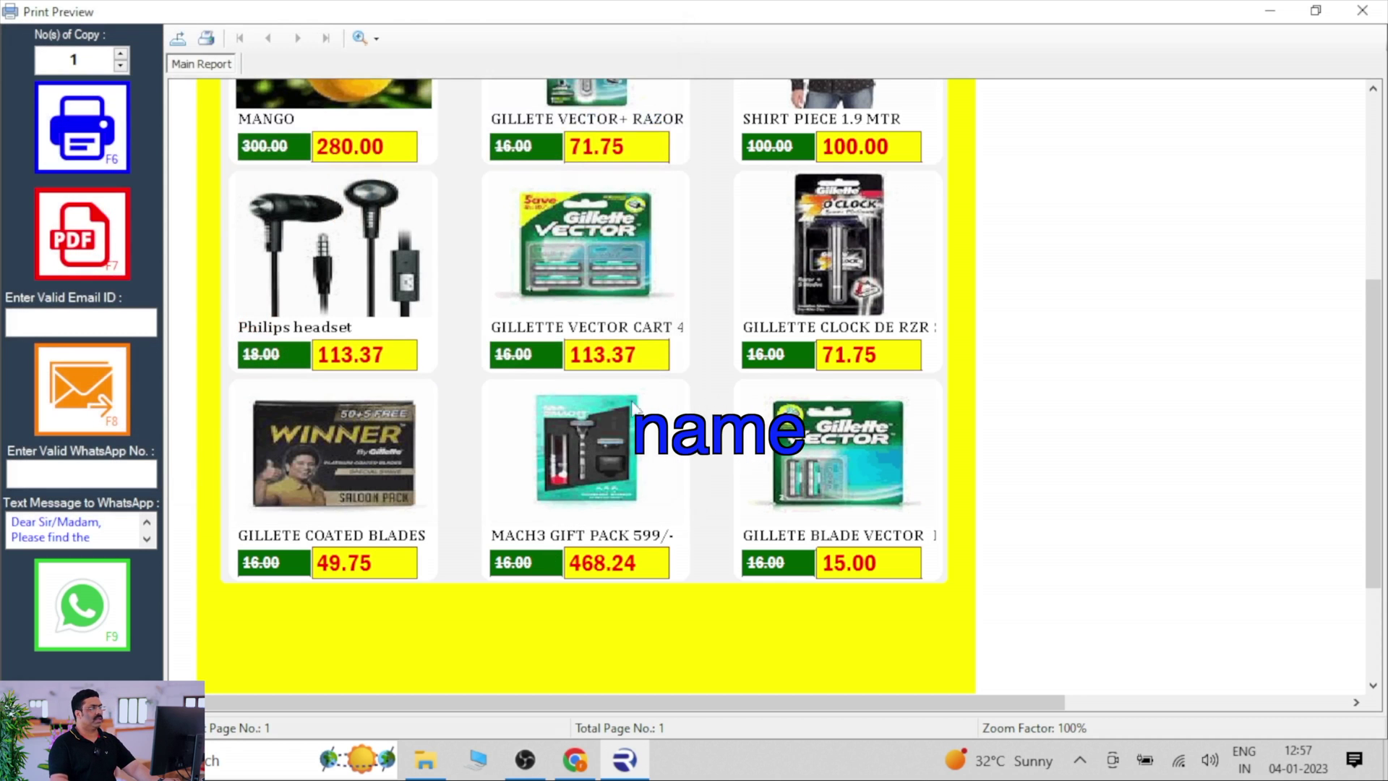
{"action": "left_click", "coordinate": [766, 453]}
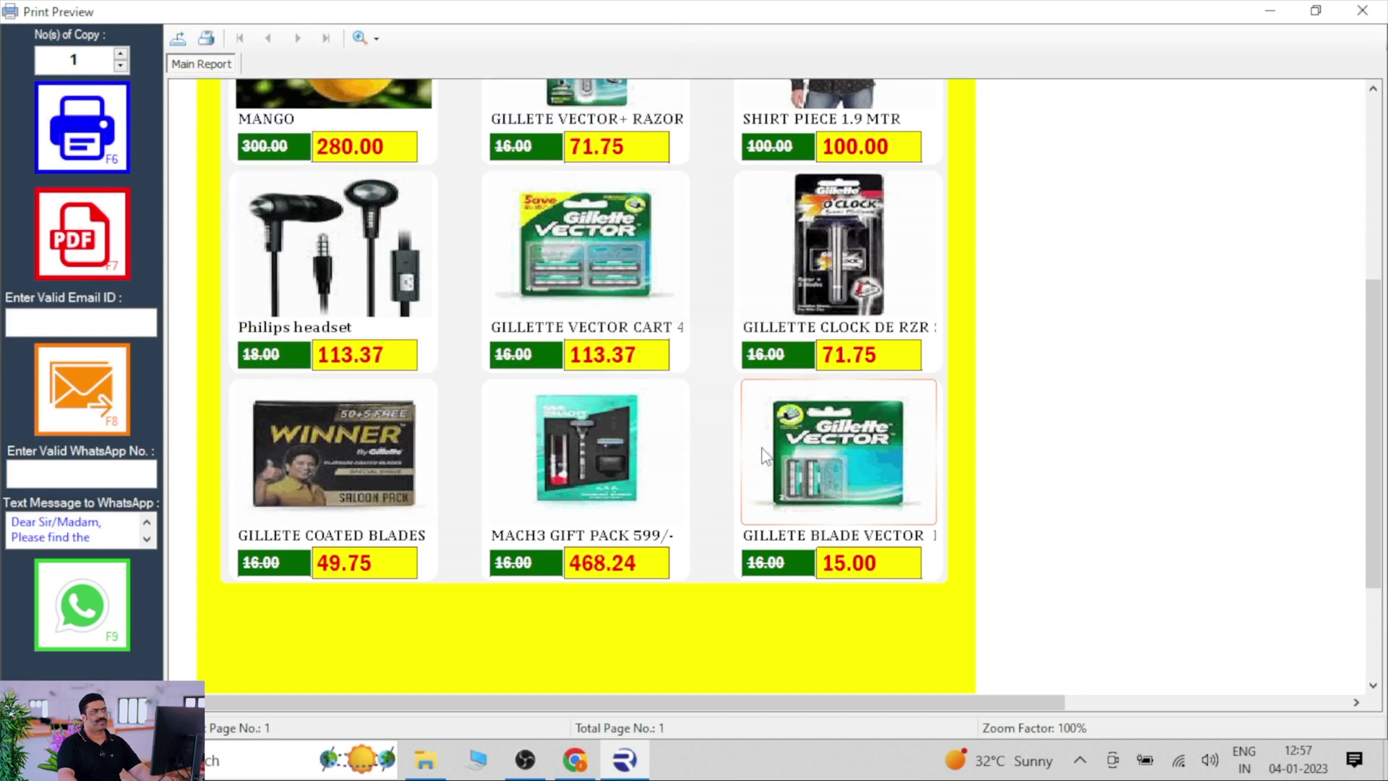
- Leave the preview, open the bulk WhatsApp sender with all customers but one selected, and attach CATLOUGE 123.pdf from the Desktop
{"action": "left_click", "coordinate": [1362, 11]}
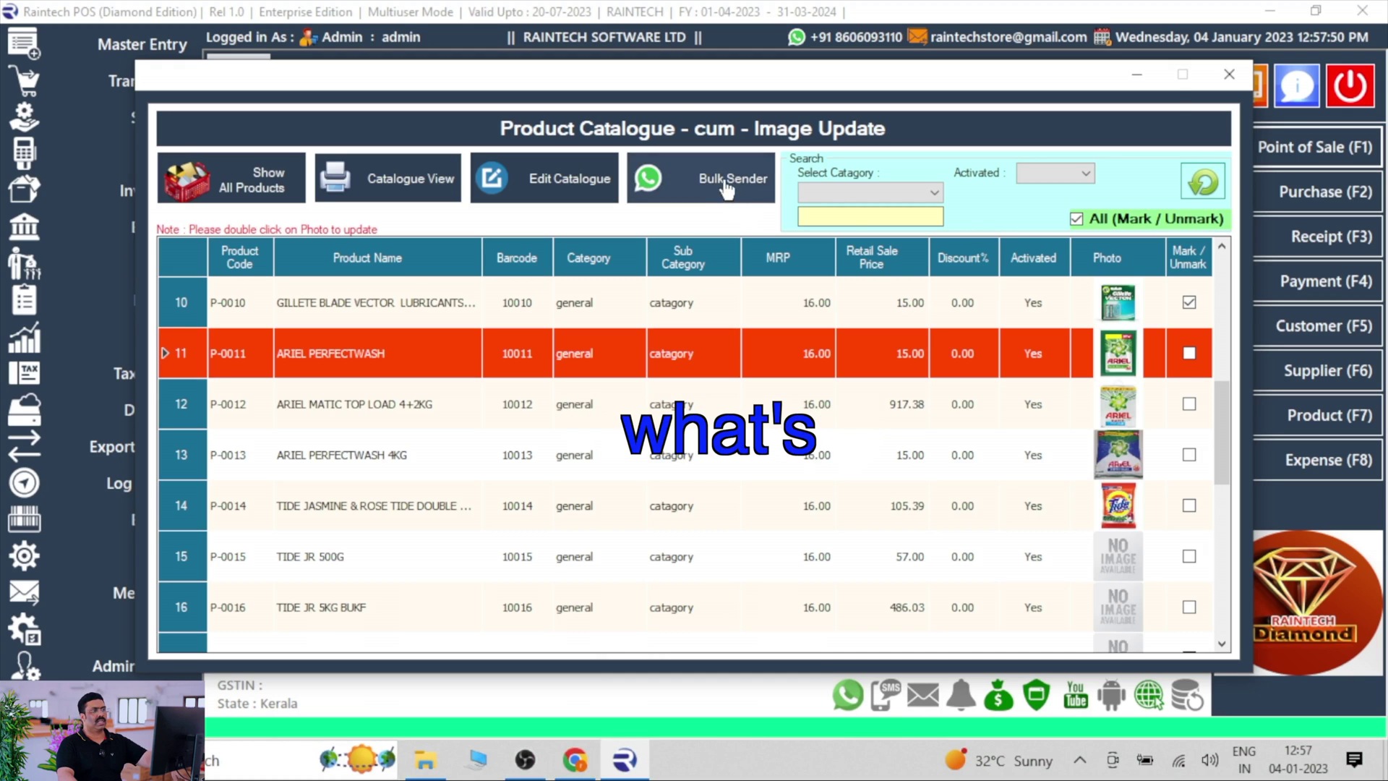
{"action": "left_click", "coordinate": [853, 239]}
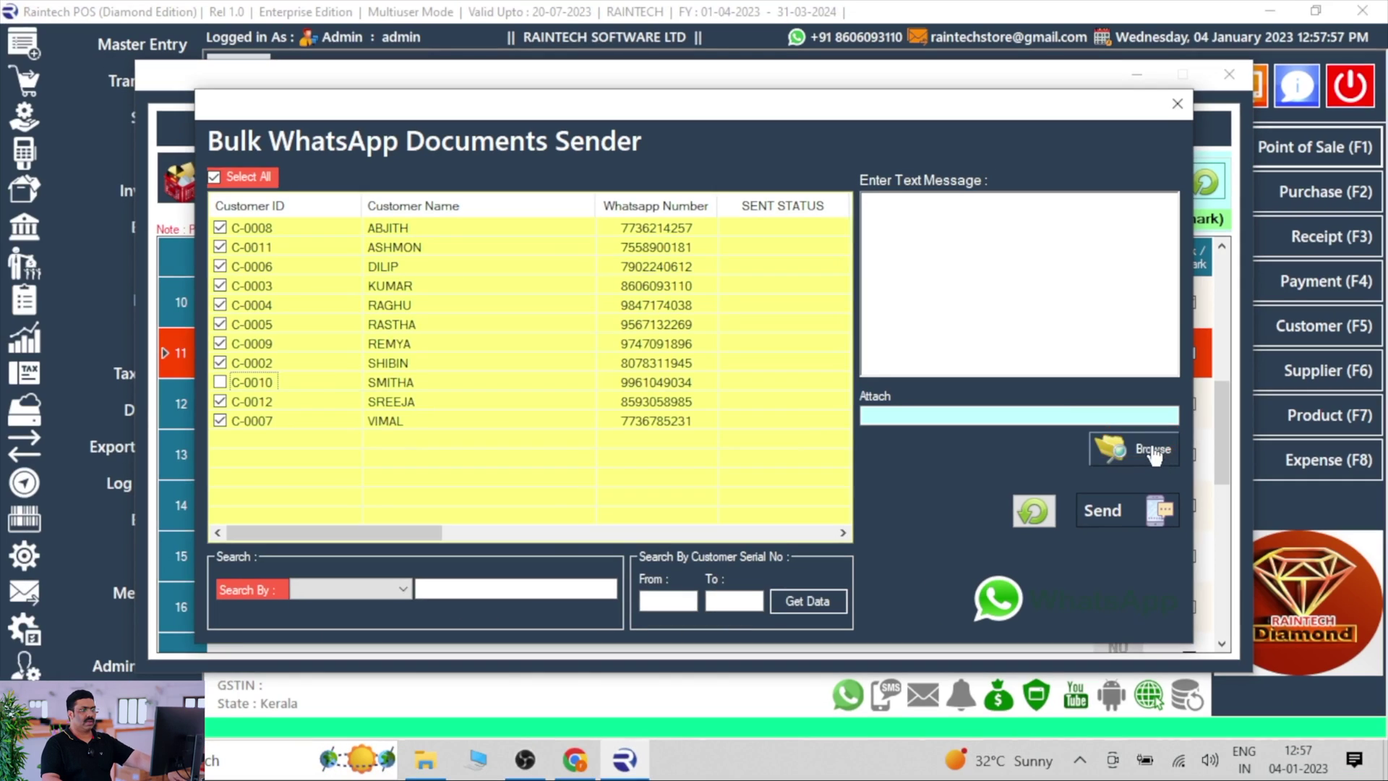
{"action": "left_click", "coordinate": [1106, 466]}
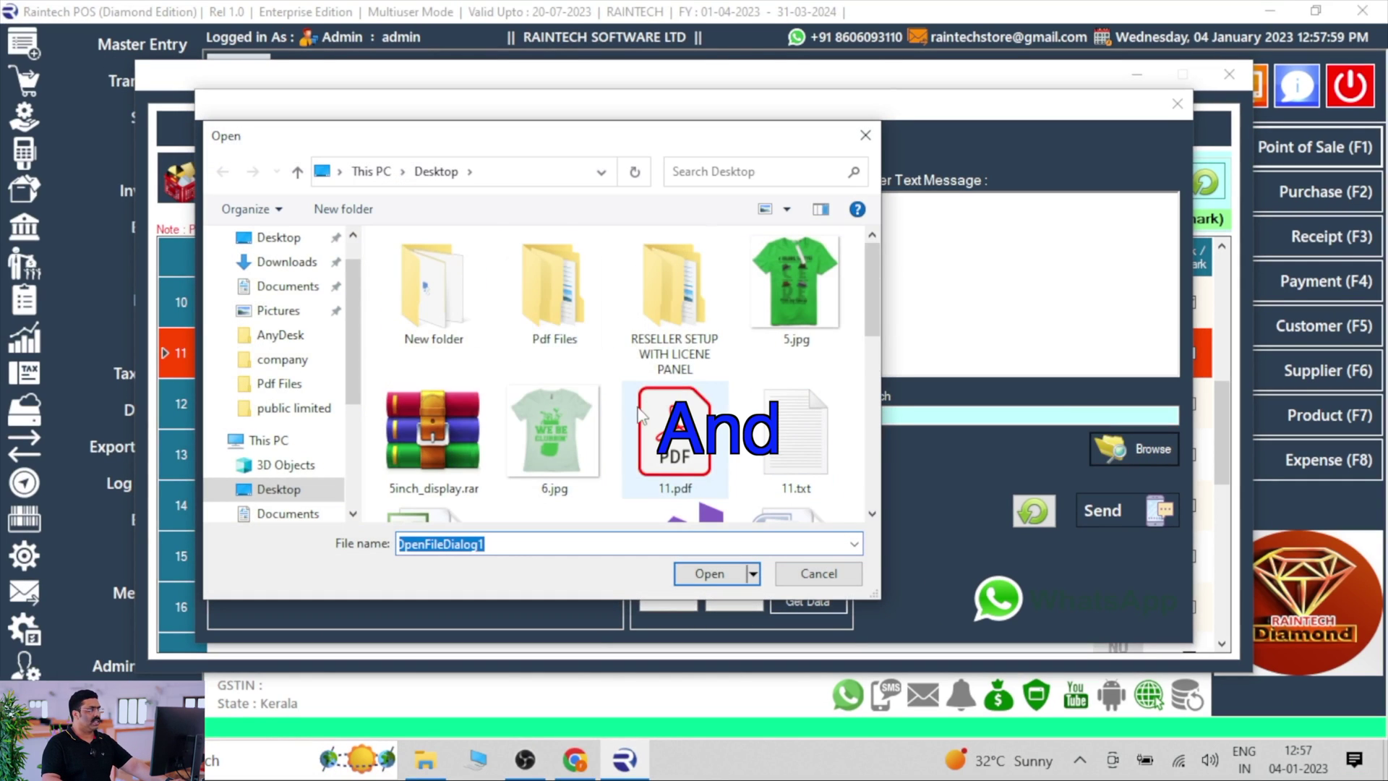
{"action": "scroll", "coordinate": [506, 362], "scroll_direction": "down", "scroll_amount": 3}
{"action": "left_click", "coordinate": [452, 466]}
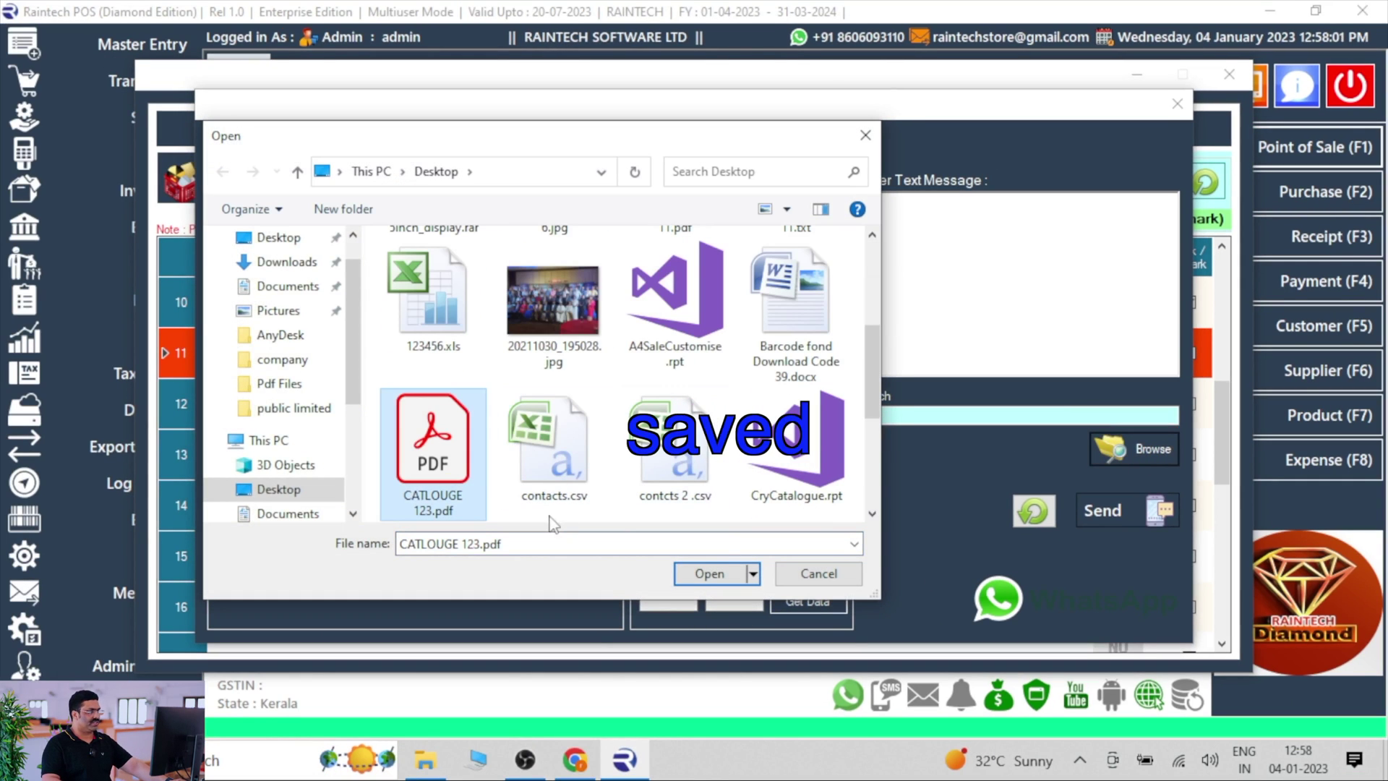
{"action": "left_click", "coordinate": [750, 583]}
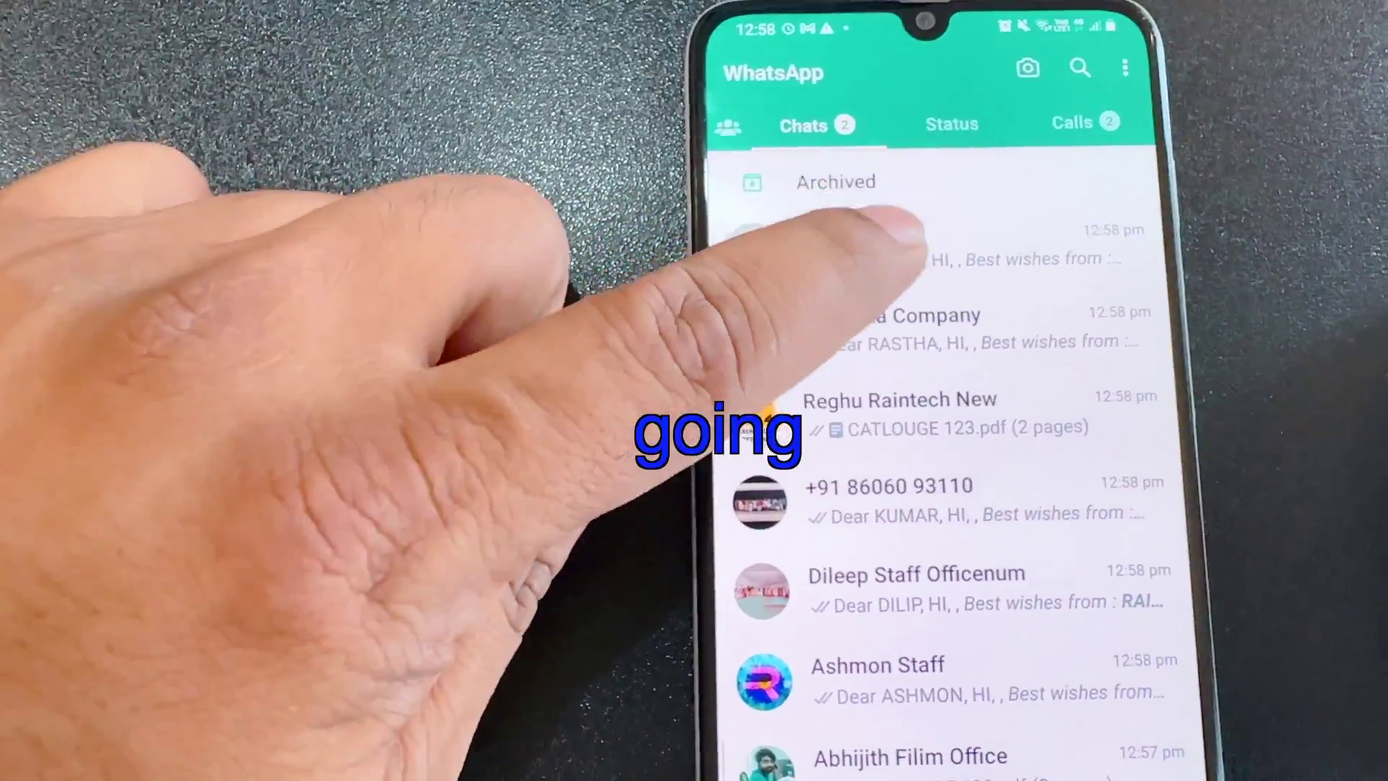
{"action": "left_click", "coordinate": [896, 238]}
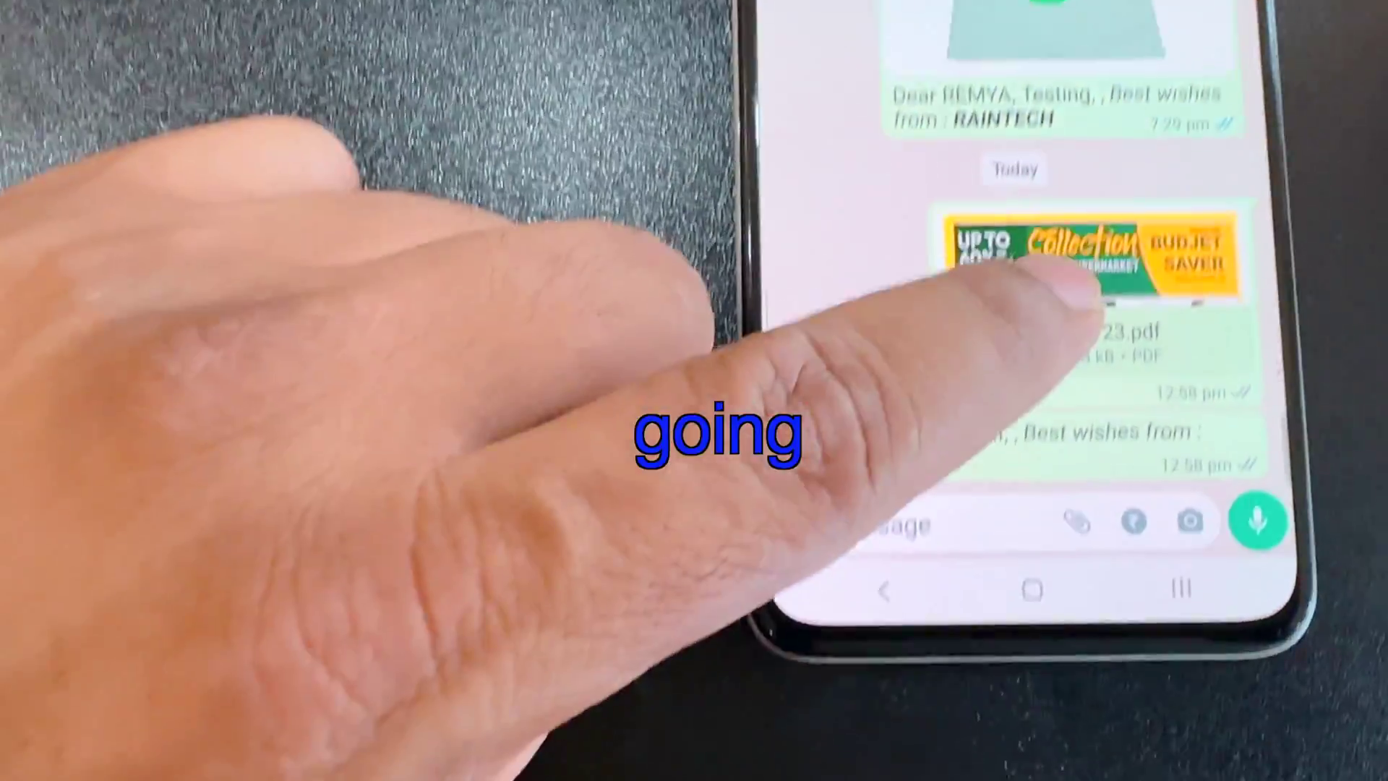
{"action": "left_click", "coordinate": [1011, 275]}
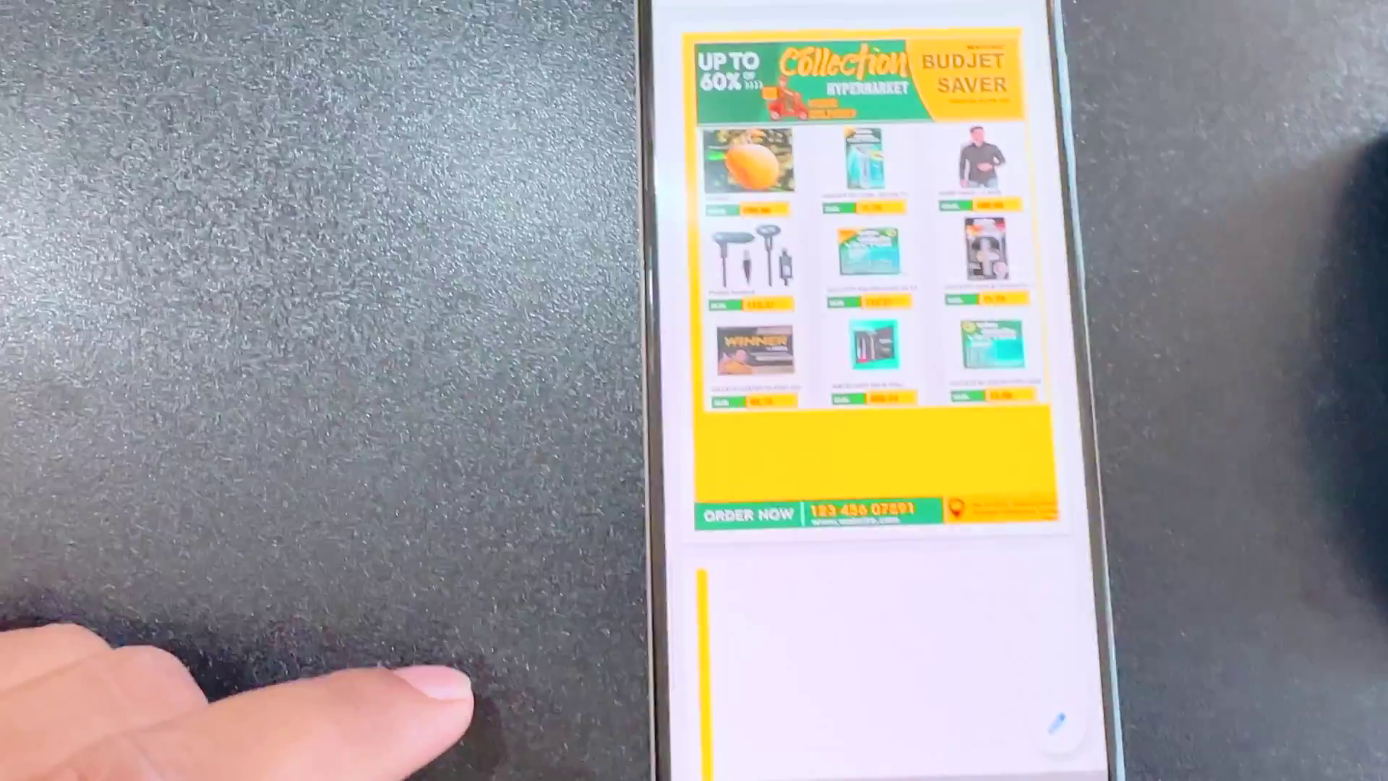